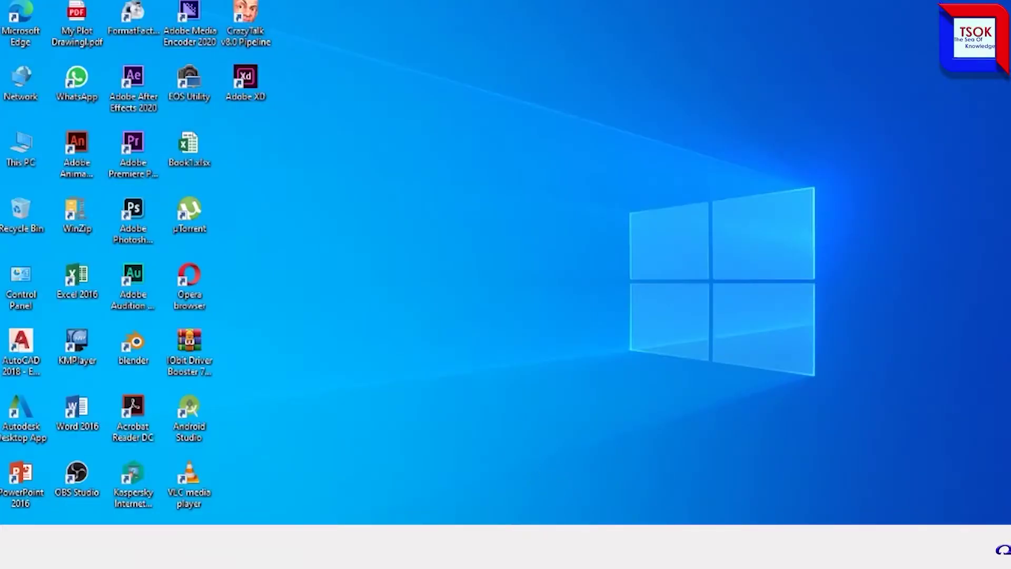
- Switch to the Book1.xlsx workbook in Excel and enter a Total Amount of 2000000 in C3
mouse_move(527, 548)
click(518, 477)
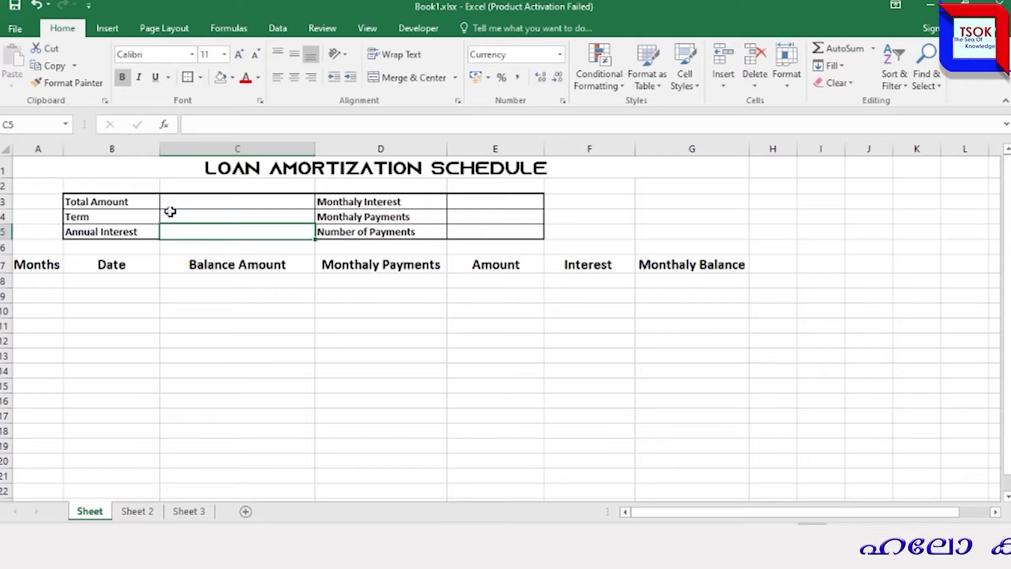
click(193, 202)
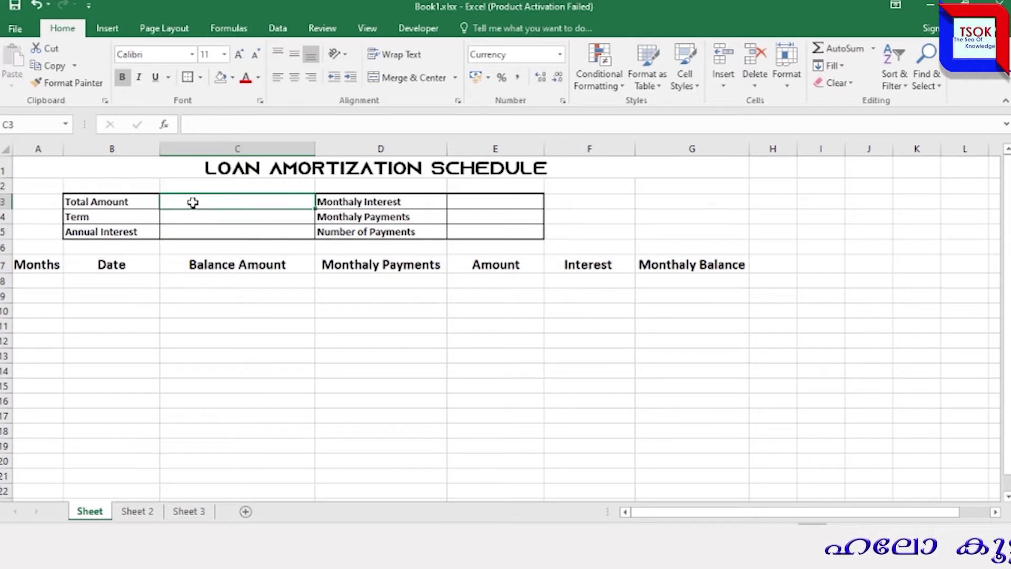
click(194, 255)
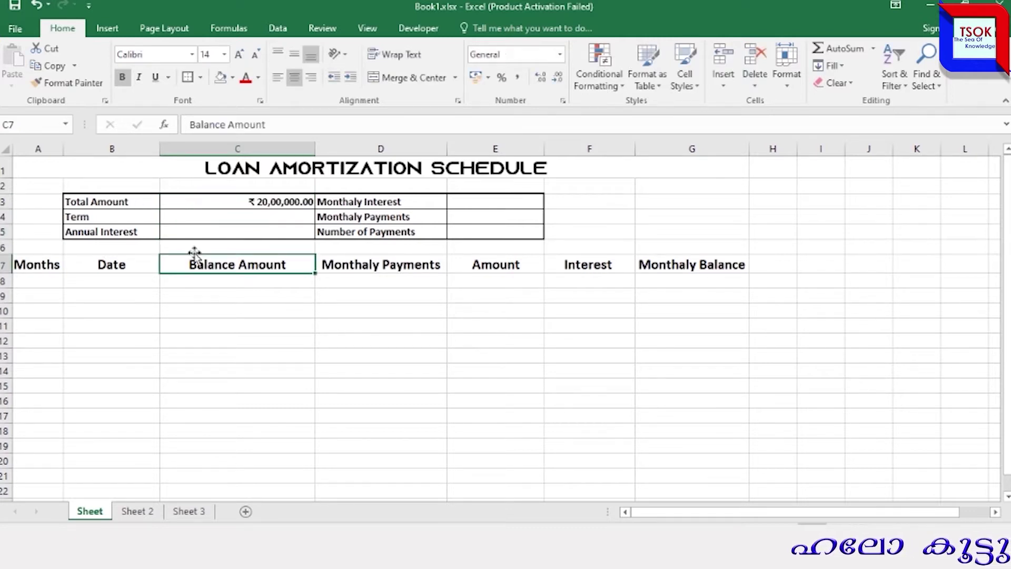
- Enter a Term of 15 in C4 and an Annual Interest of 8% in C5
click(248, 222)
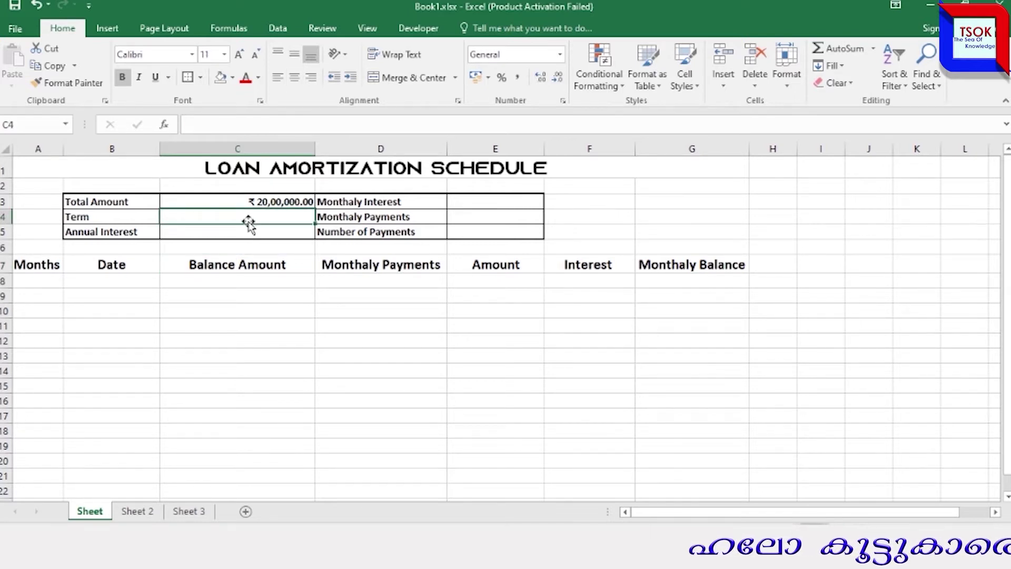
text(15)
key(Return)
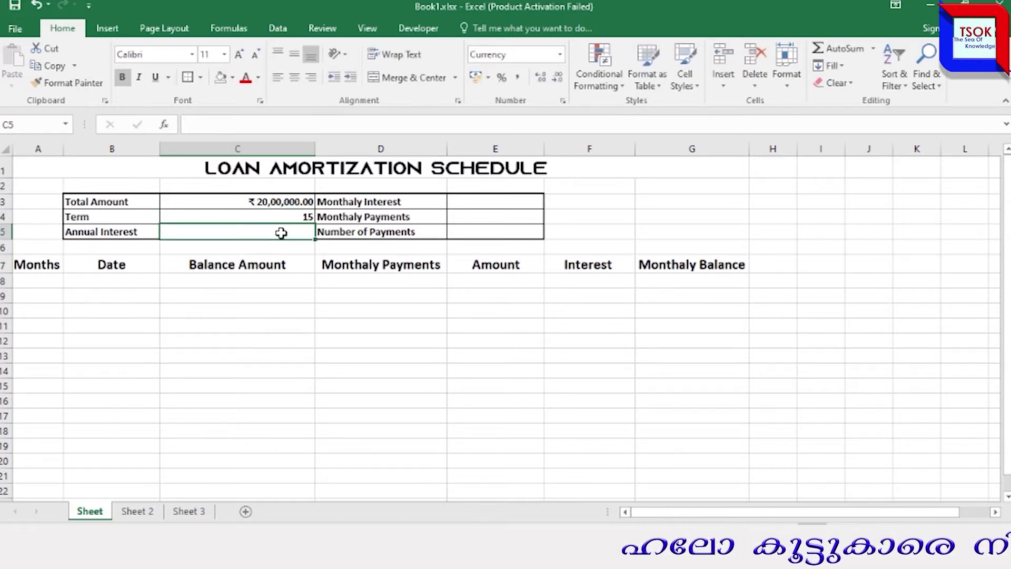
text(8)
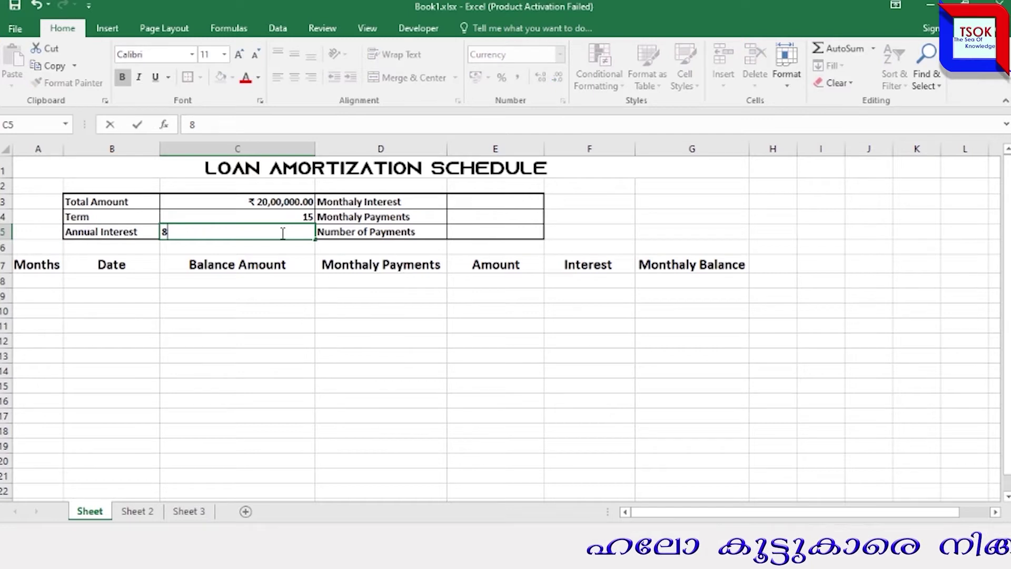
click(381, 264)
key(Right)
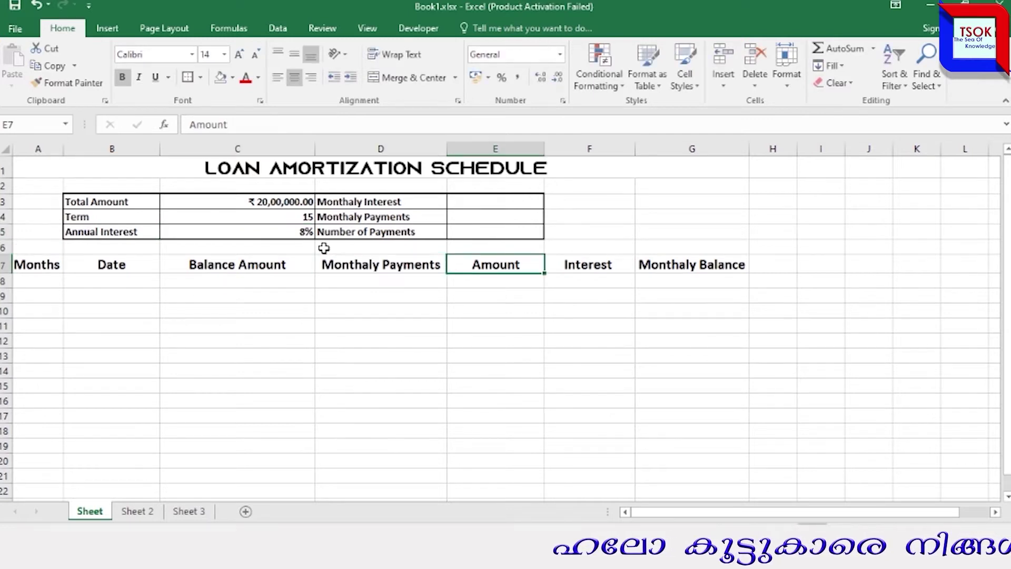
- Calculate the monthly interest in E3 with the formula =C5/12
click(502, 202)
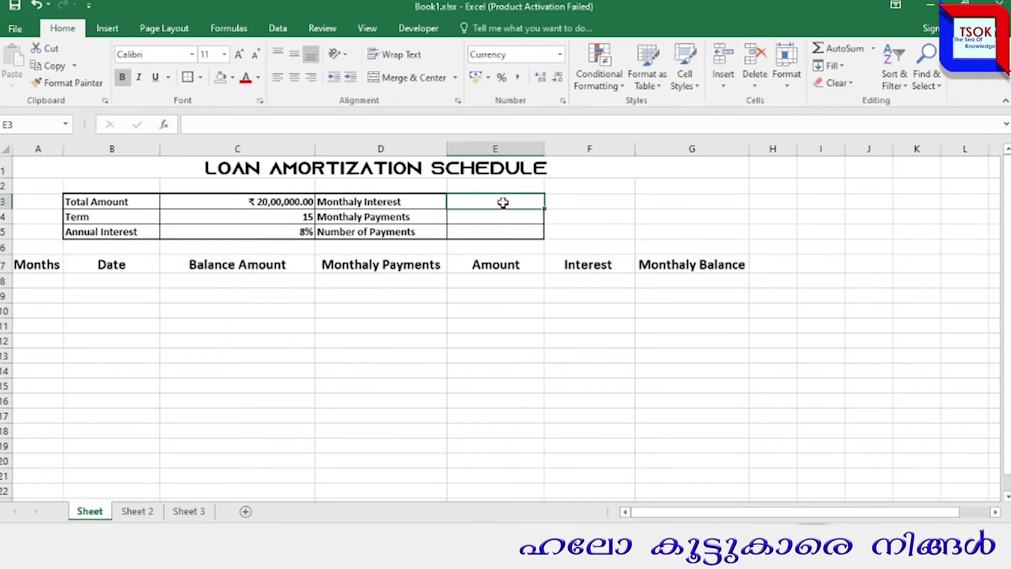
text(=)
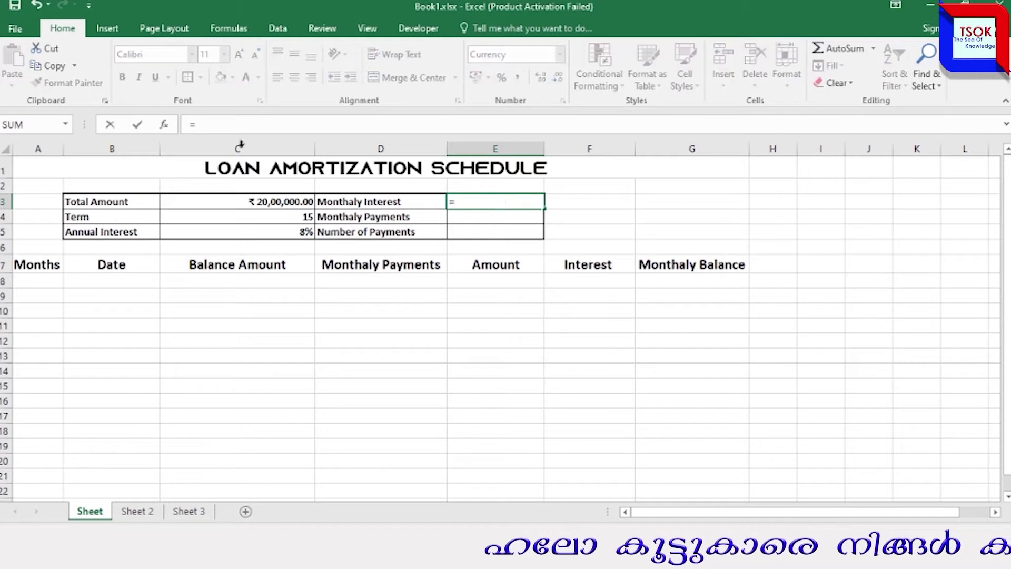
click(271, 233)
text(/)
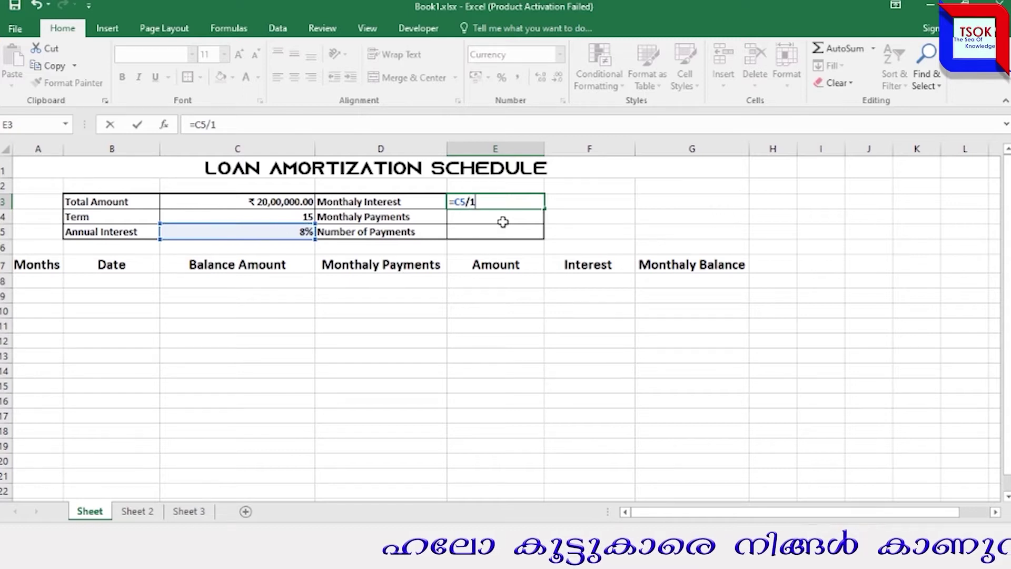
text(12)
key(Return)
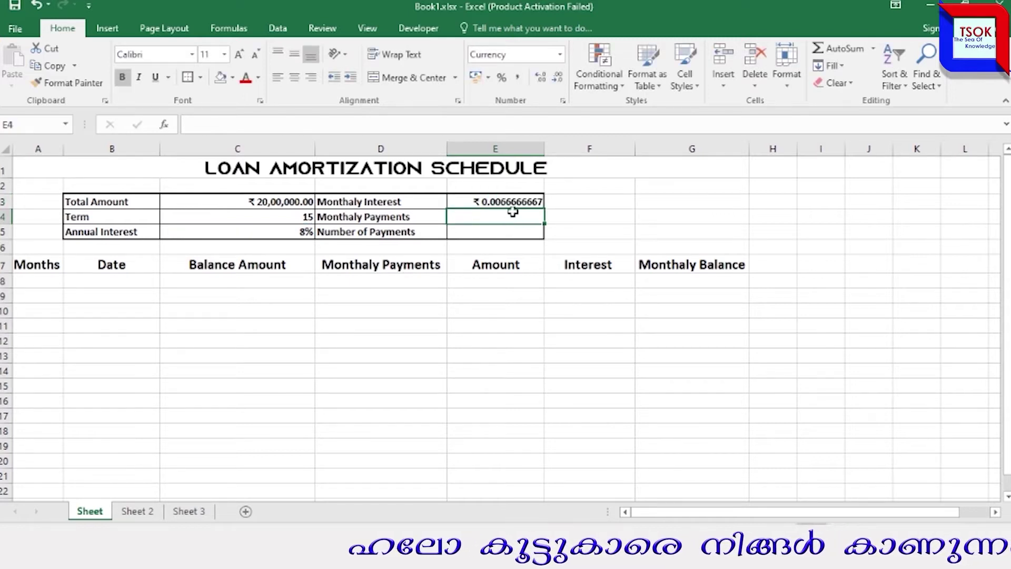
key(Down)
key(Down)
key(Right)
click(455, 219)
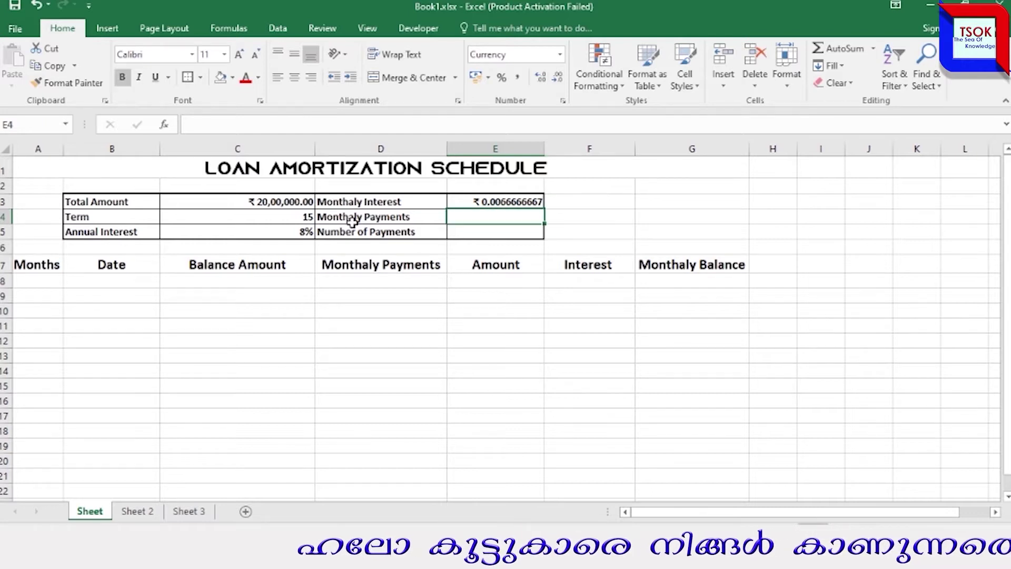
- Calculate the number of payments in E5 with the formula =C4*12
click(473, 230)
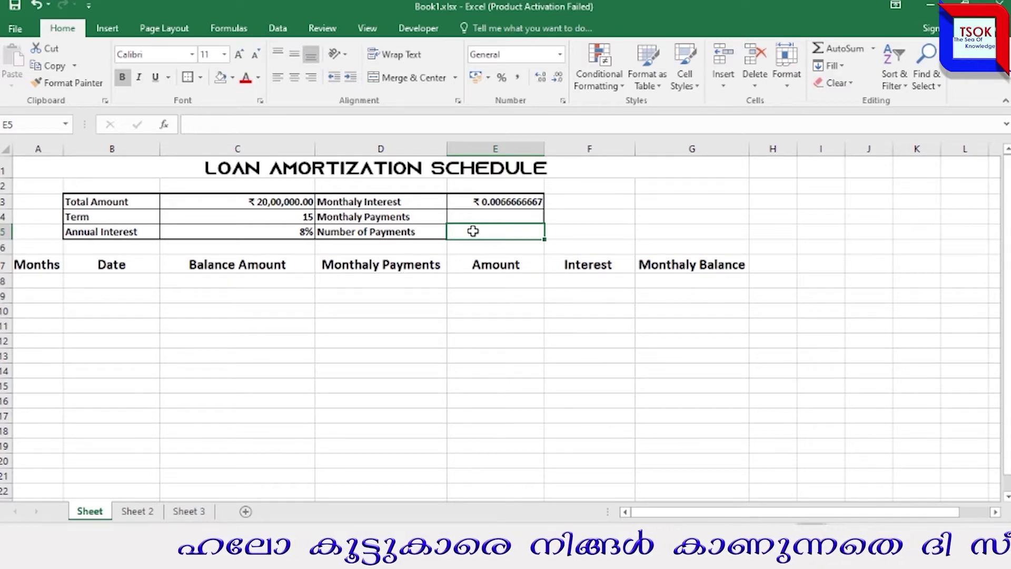
text(=)
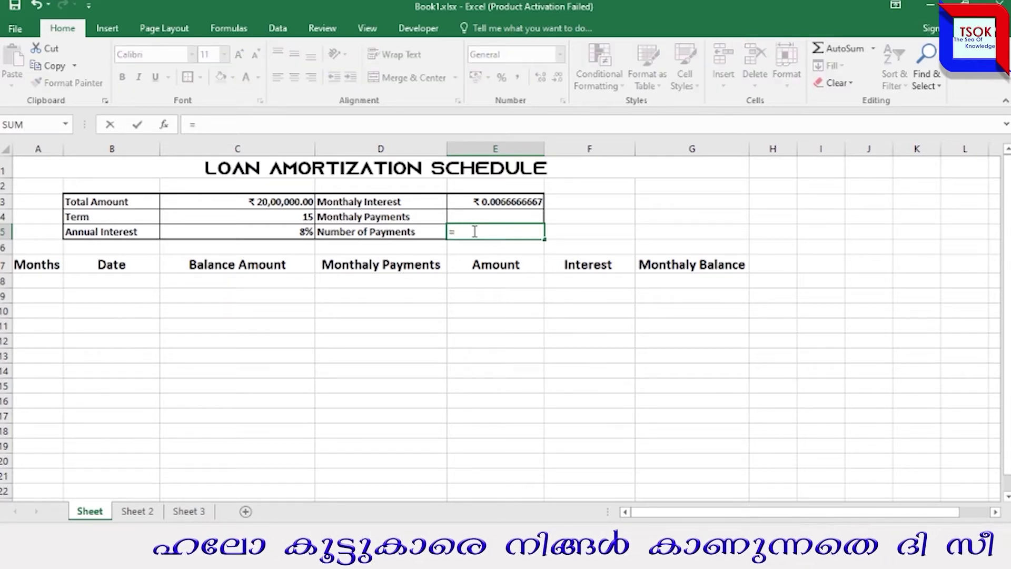
click(295, 217)
text(*1)
key(Return)
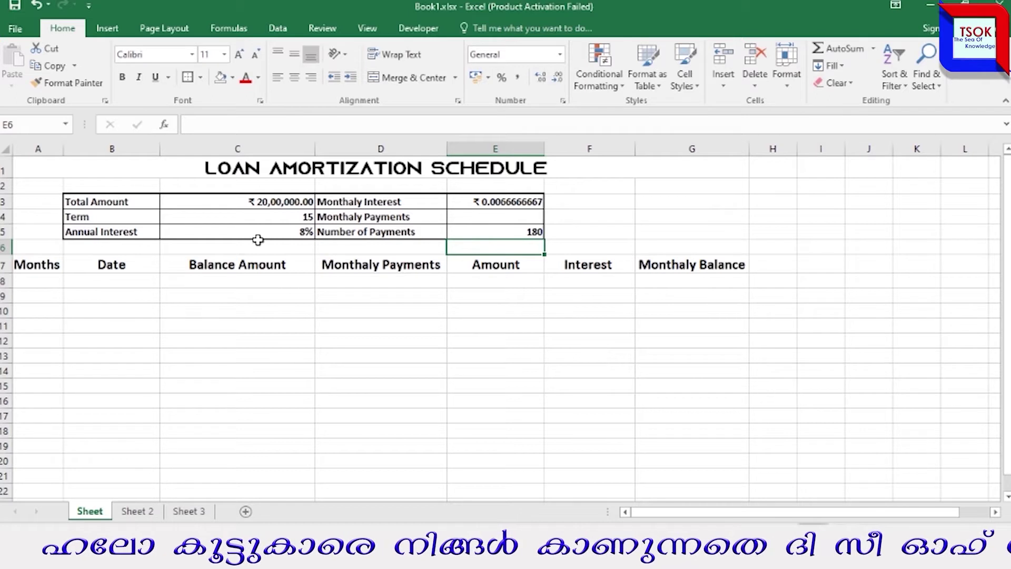
- Calculate the monthly payment in E4 with the formula =PMT(E3,E5,-C3,0)
click(484, 216)
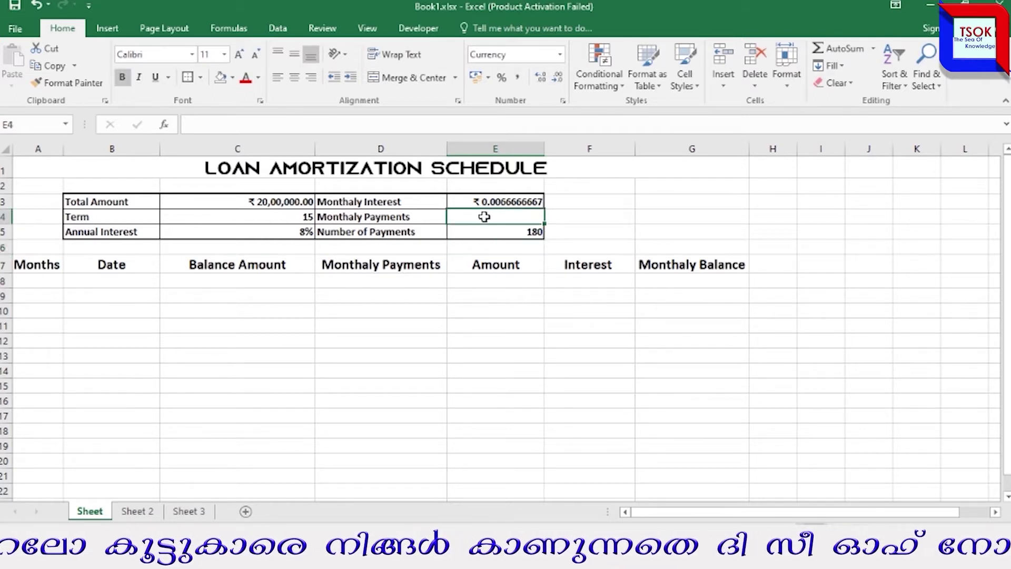
text(=)
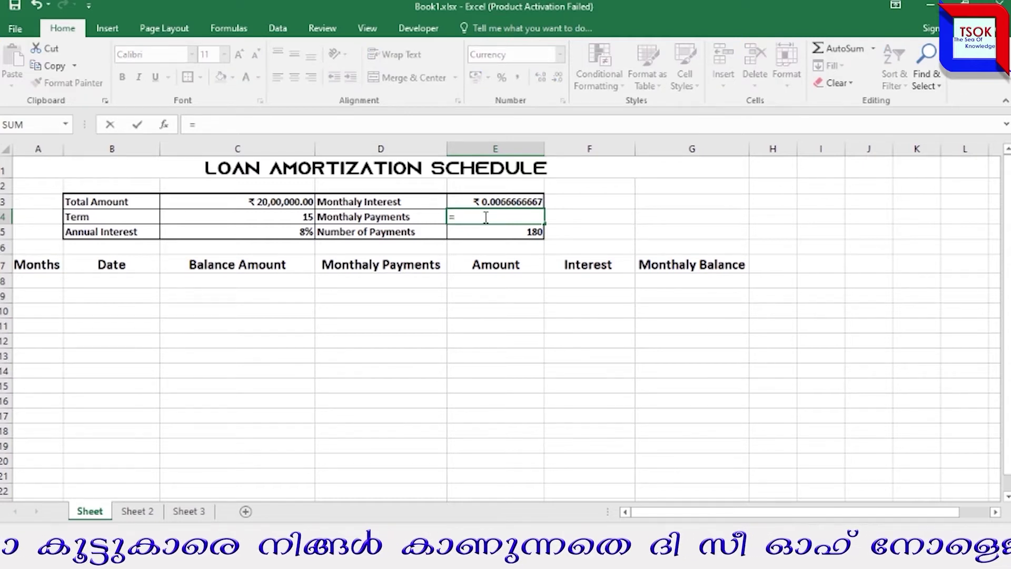
text(p)
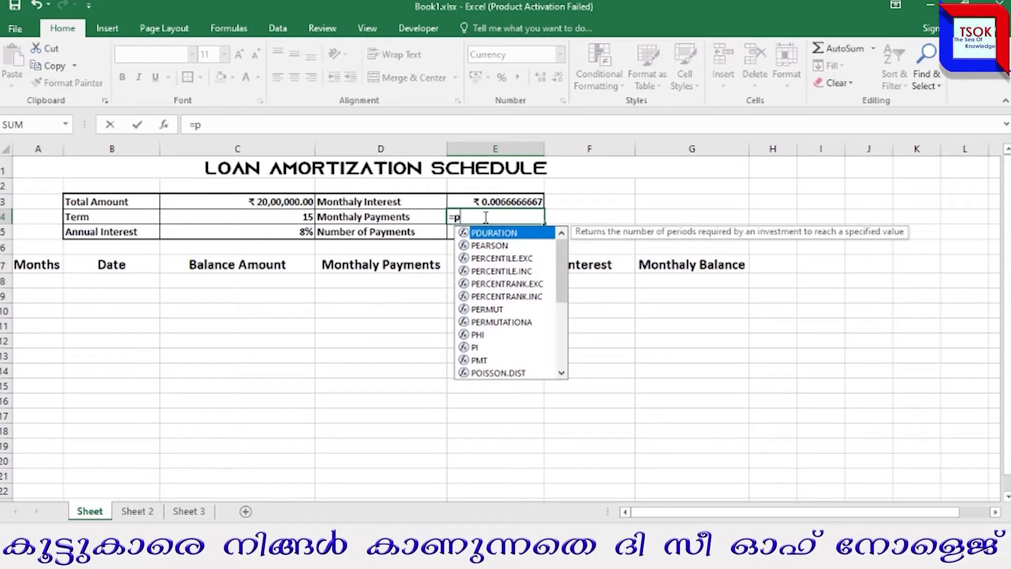
text(m)
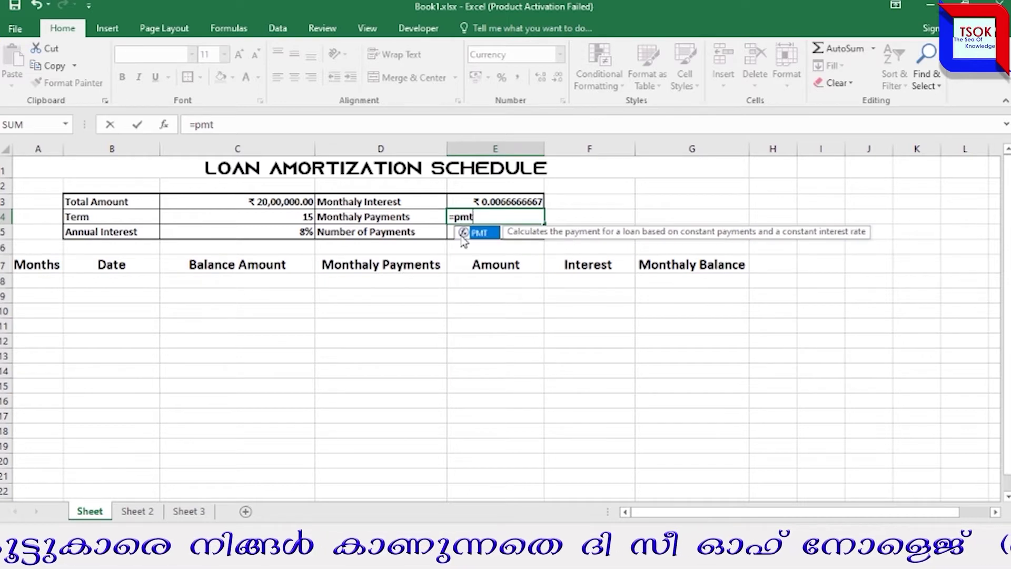
text(t)
double_click(465, 233)
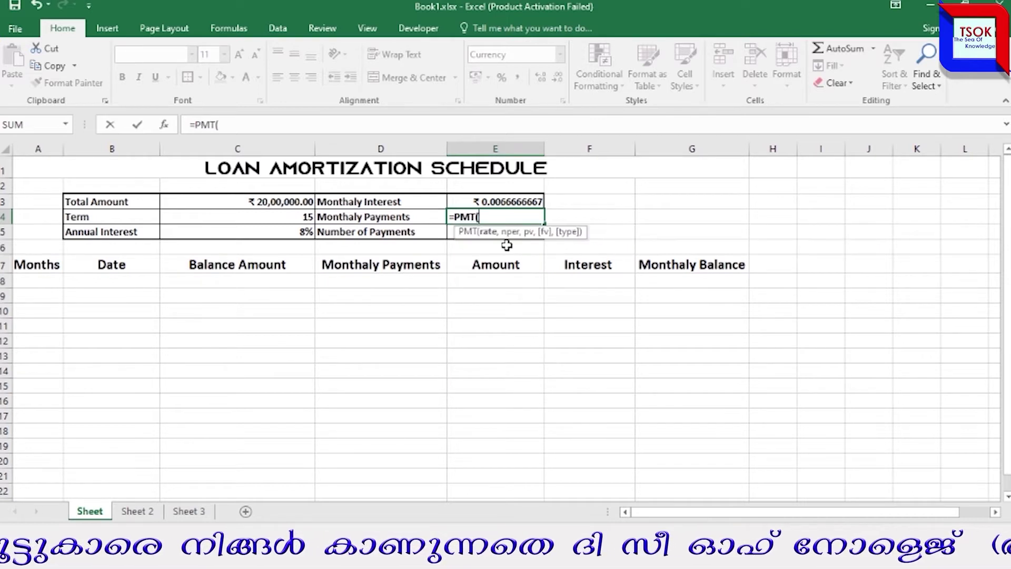
click(501, 202)
text(,)
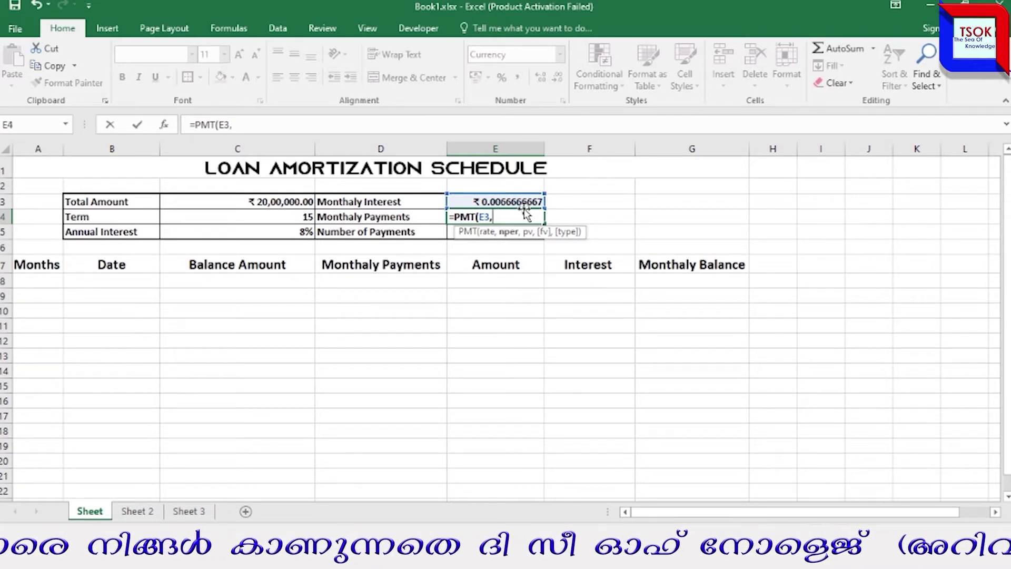
text(E5)
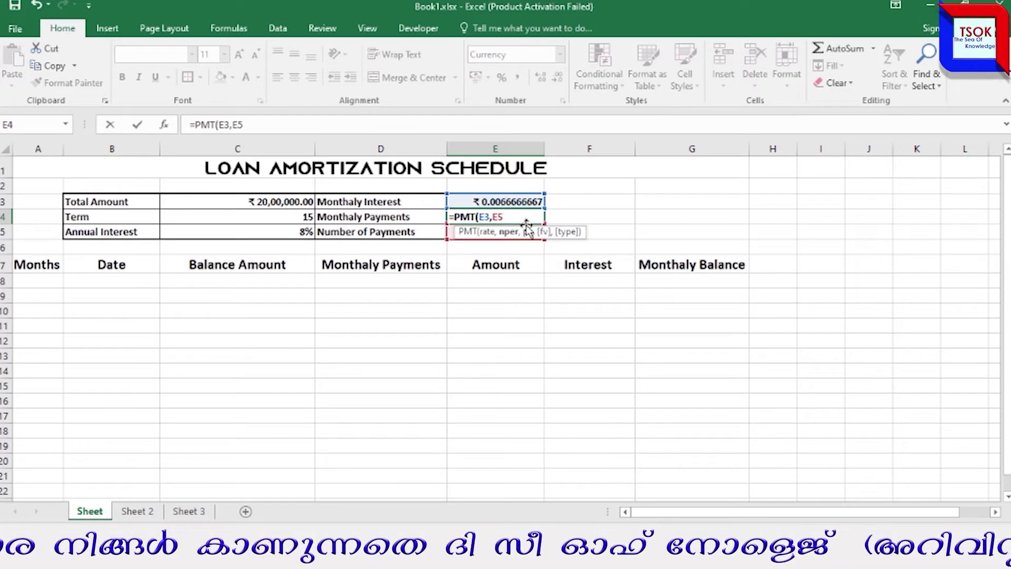
text(,-)
click(274, 204)
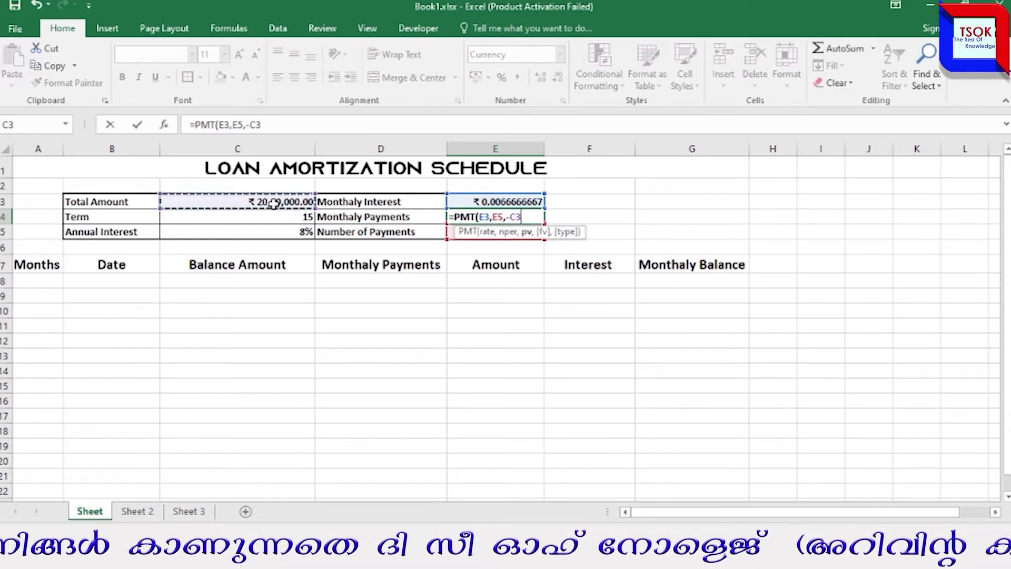
text(,)
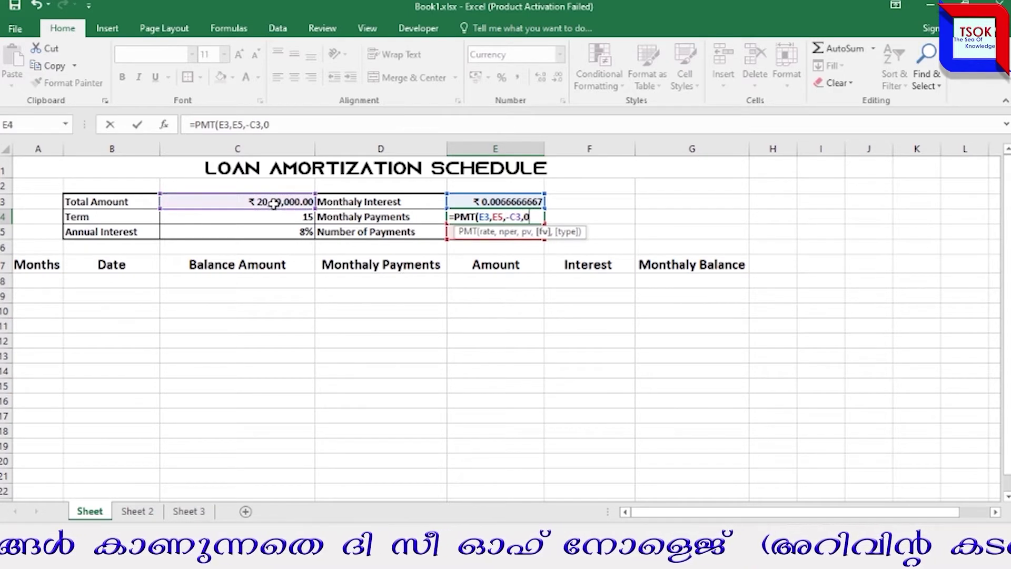
text(0))
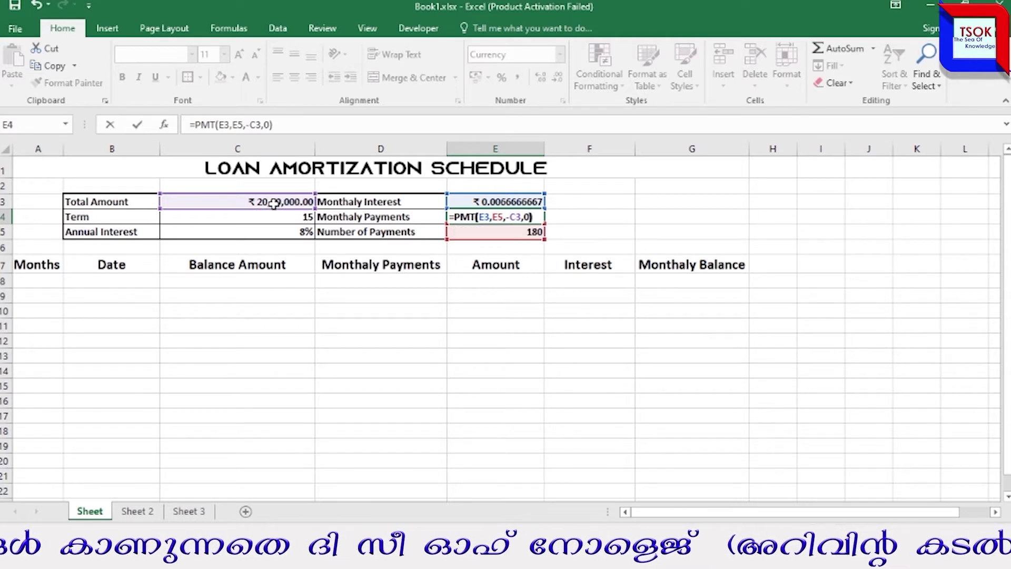
key(Return)
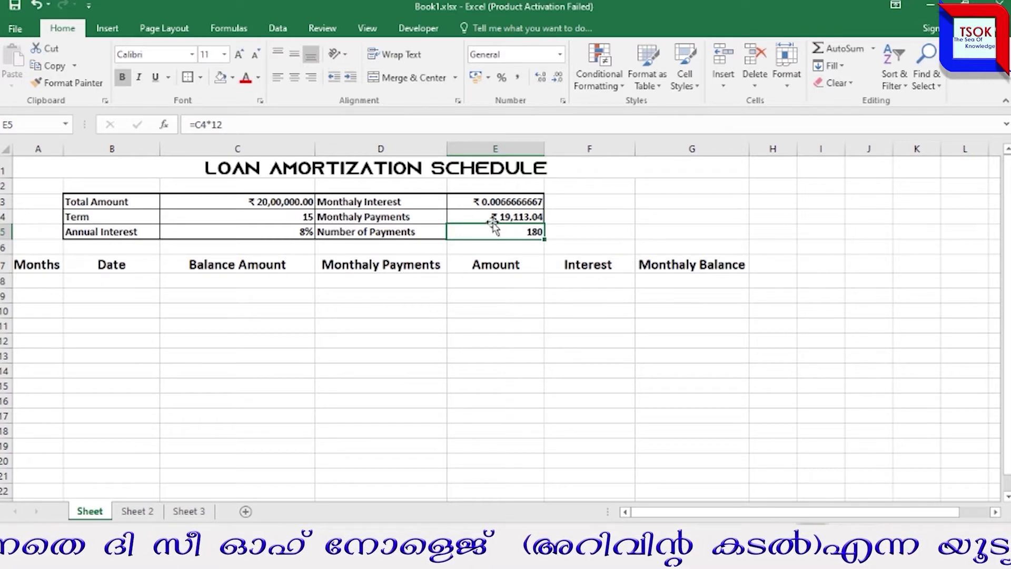
click(652, 259)
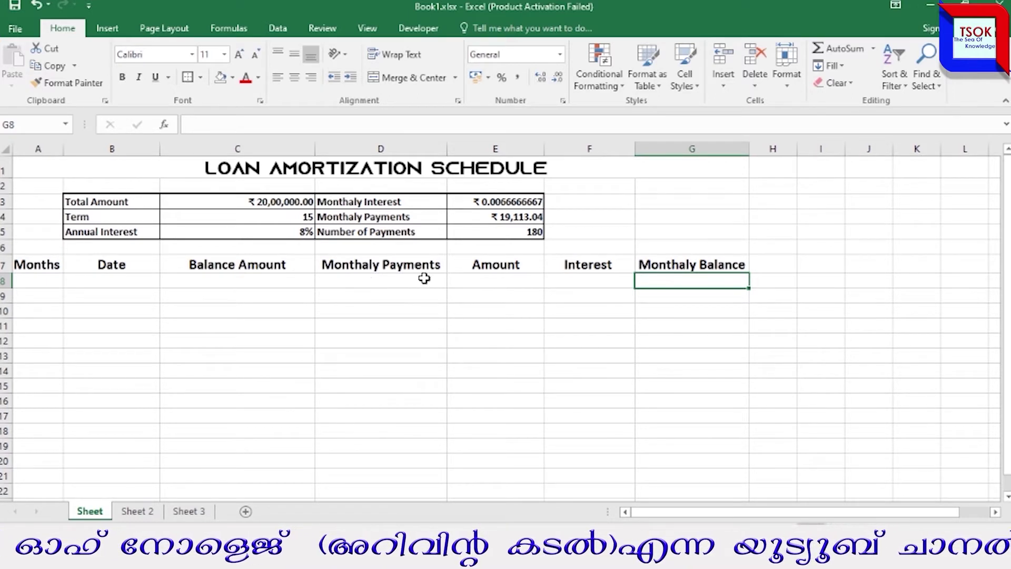
click(495, 280)
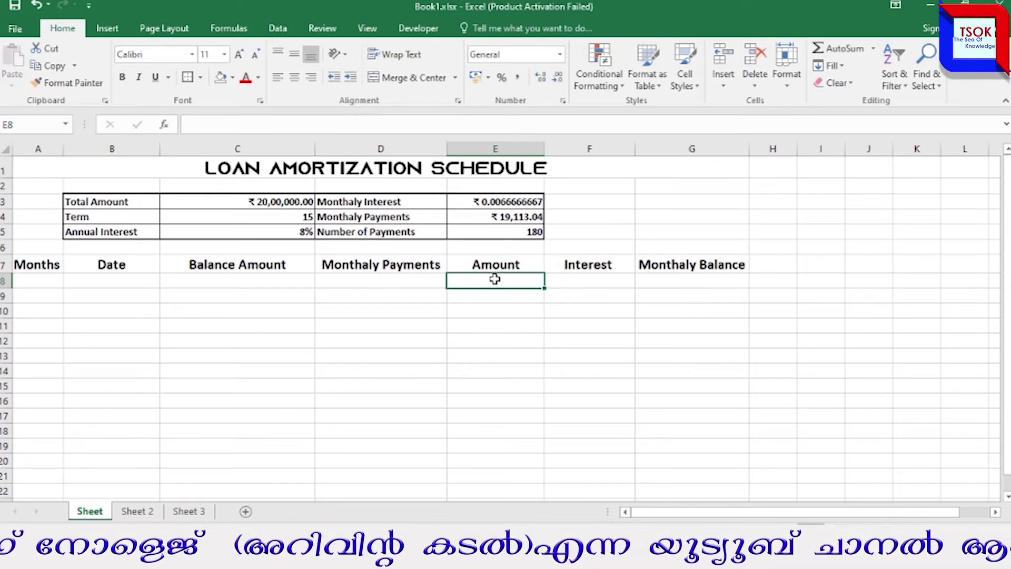
click(580, 279)
click(507, 279)
click(564, 282)
click(690, 281)
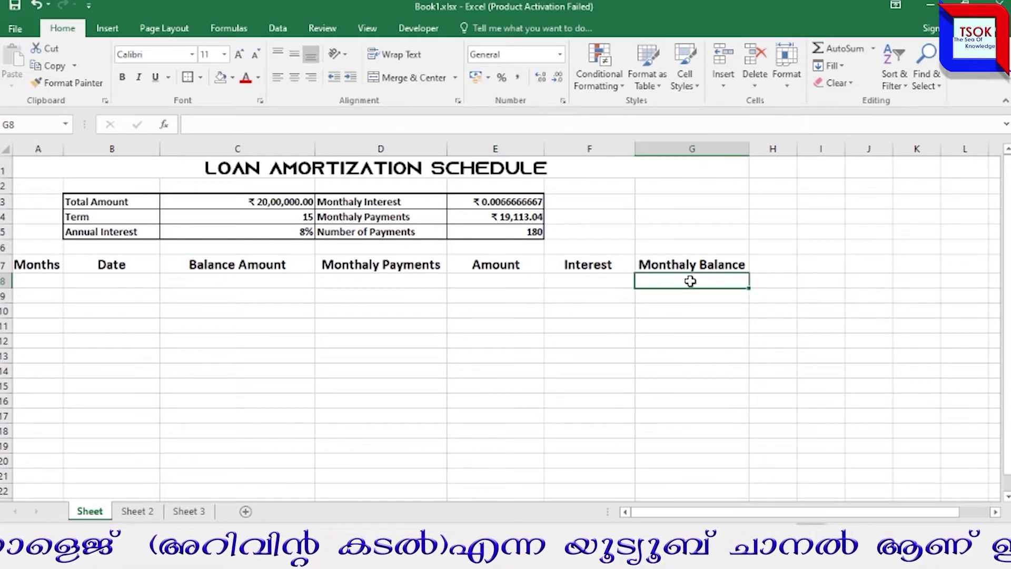
- Begin the schedule's first row with month 1 in A8 and the date 01-10-2020 in B8
click(31, 280)
text(1)
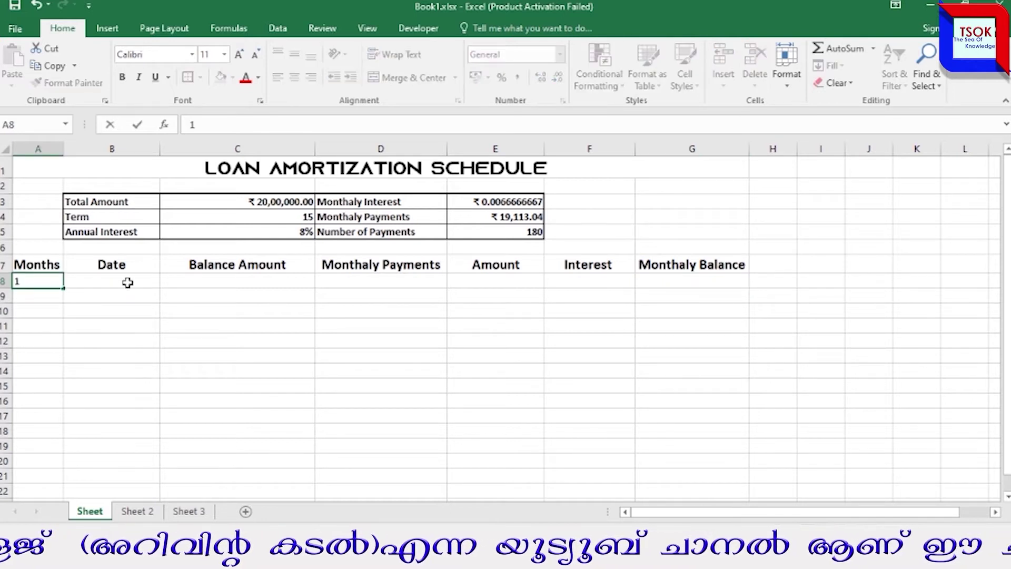
click(128, 282)
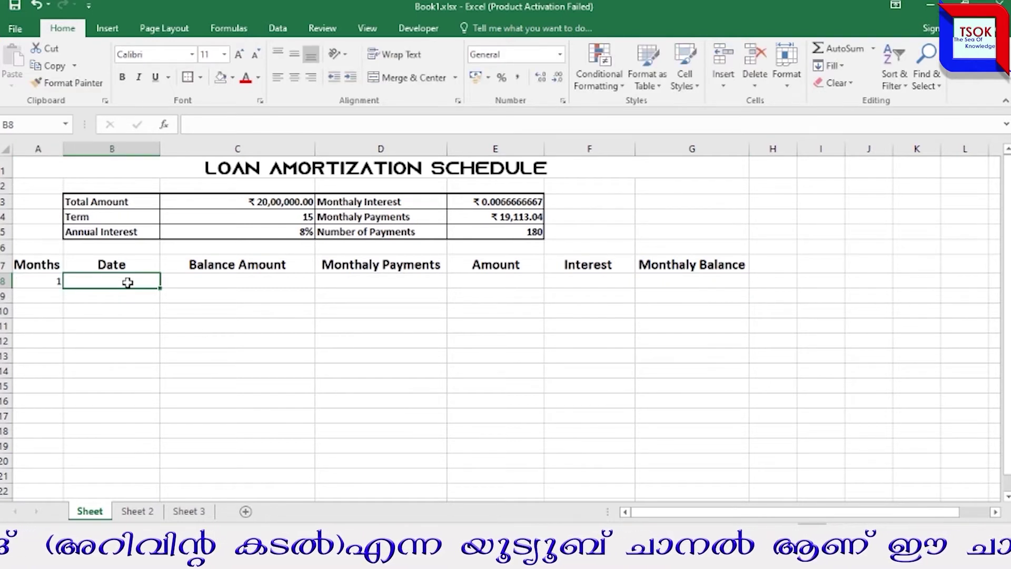
text(01)
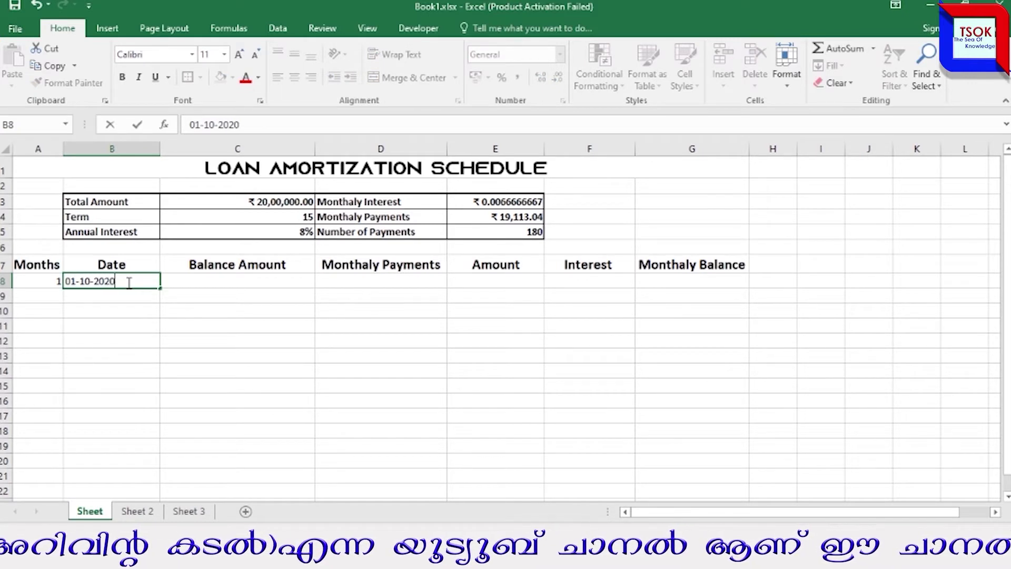
text(-10-2020)
key(Tab)
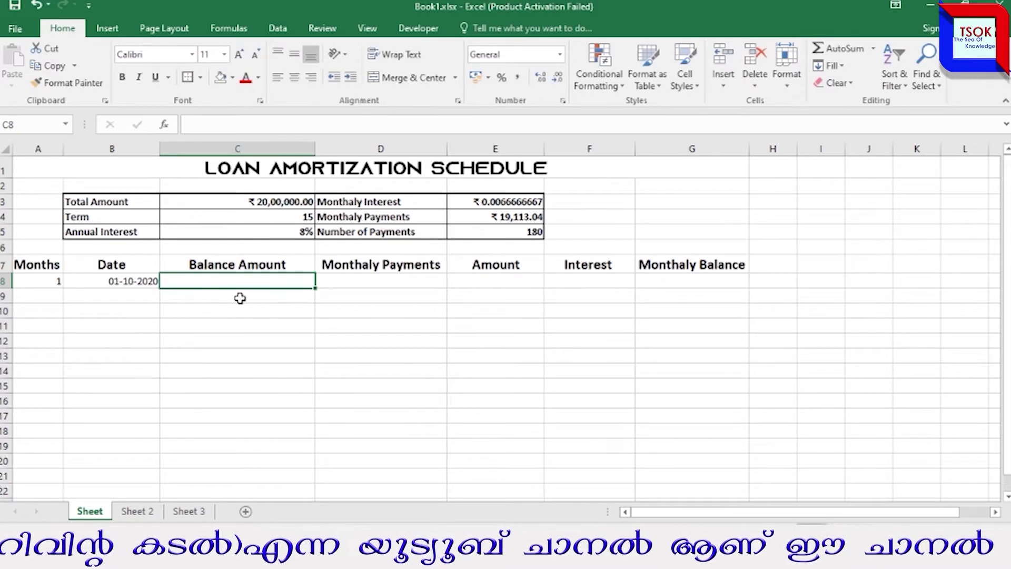
- Fill month 1's balance amount in C8 with =C3 and its monthly payment in D8 with =E4
text(=)
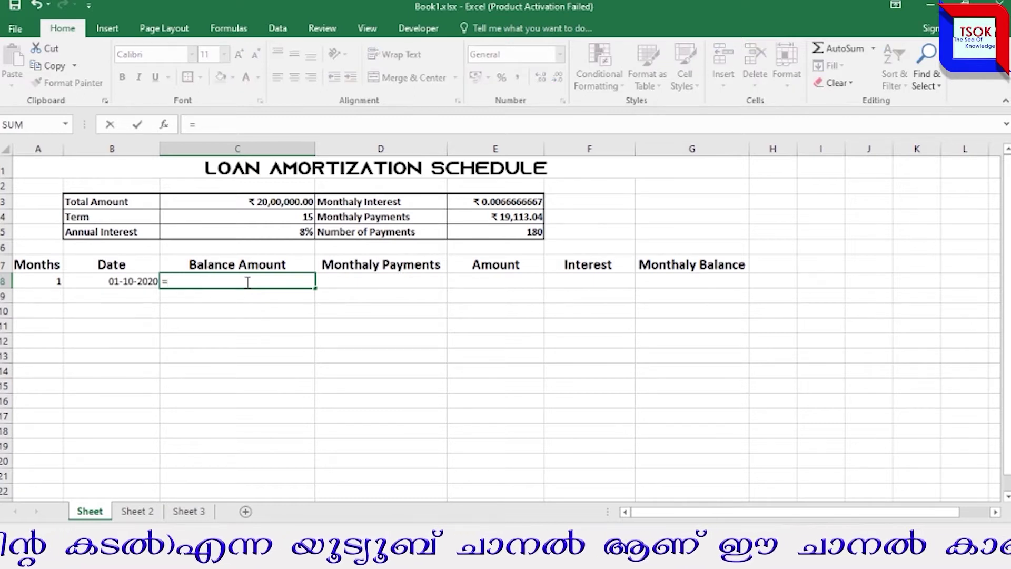
text(C3)
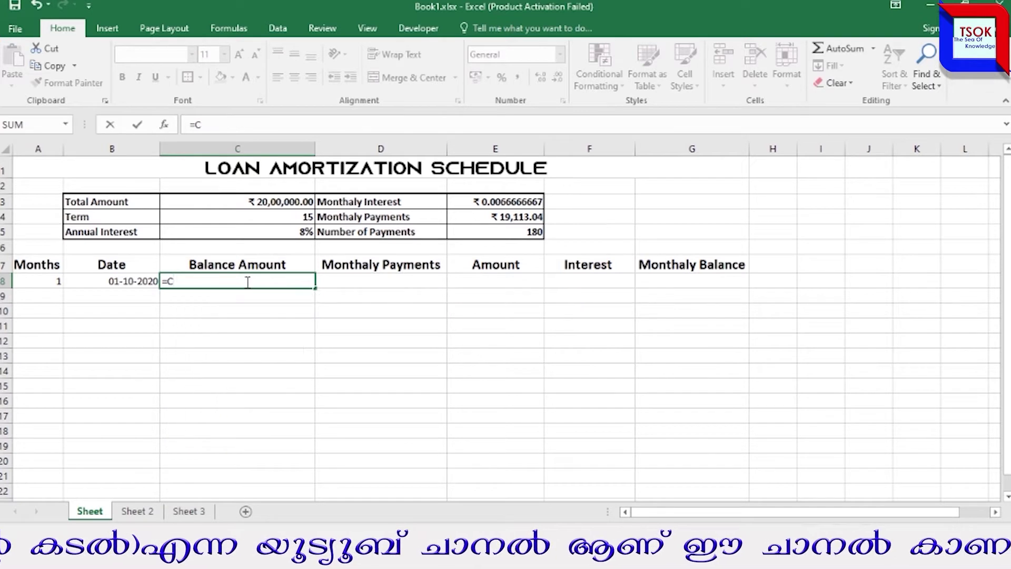
key(Return)
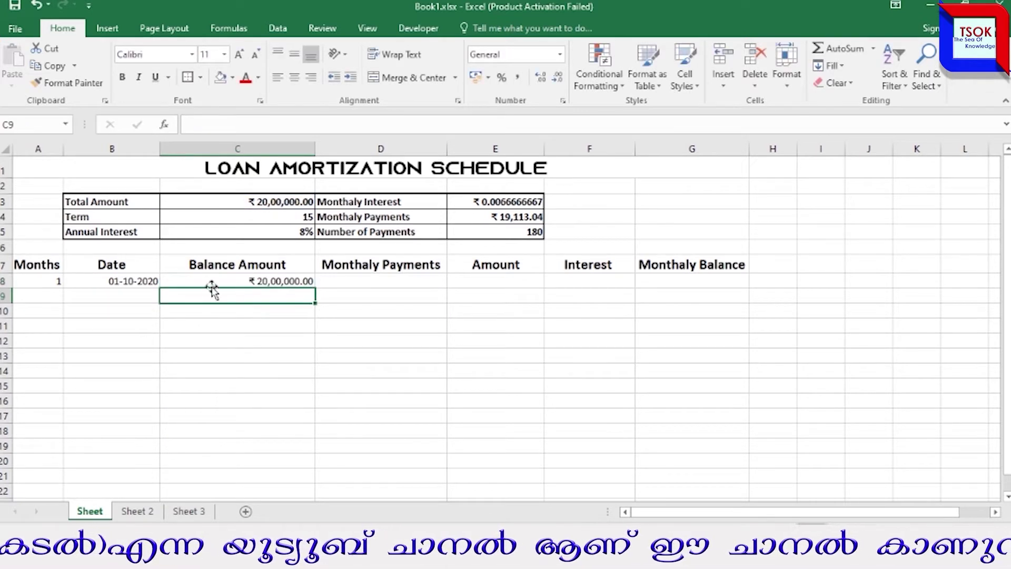
click(348, 282)
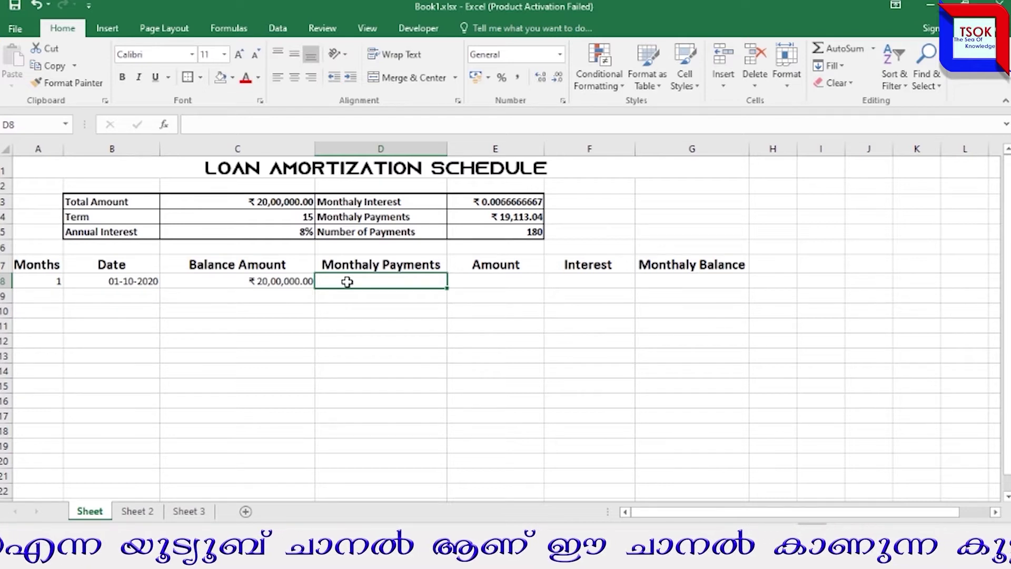
text(=)
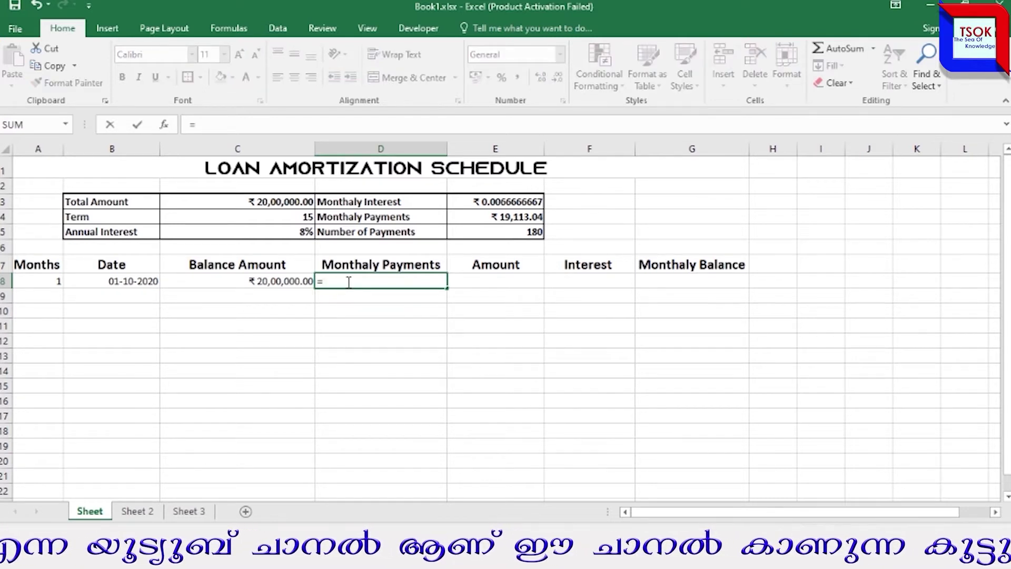
text(E4)
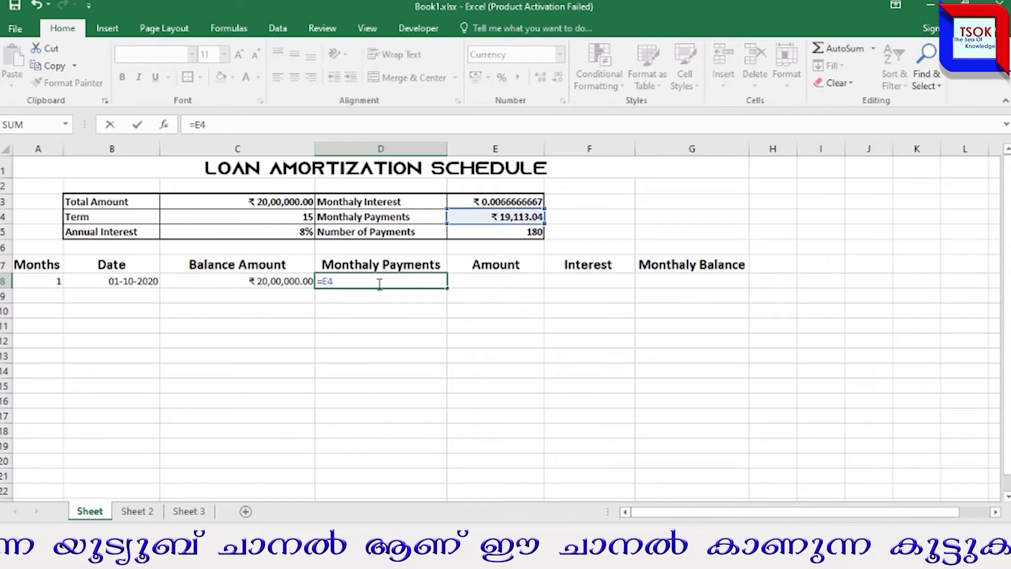
key(Return)
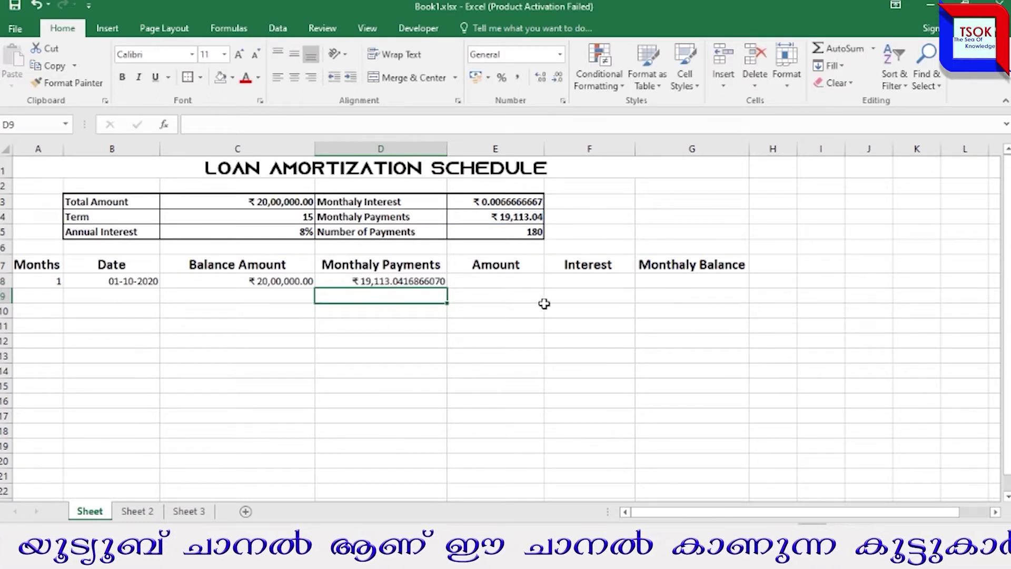
- Calculate the first month's interest in F8 with the formula =C8*E3
click(479, 279)
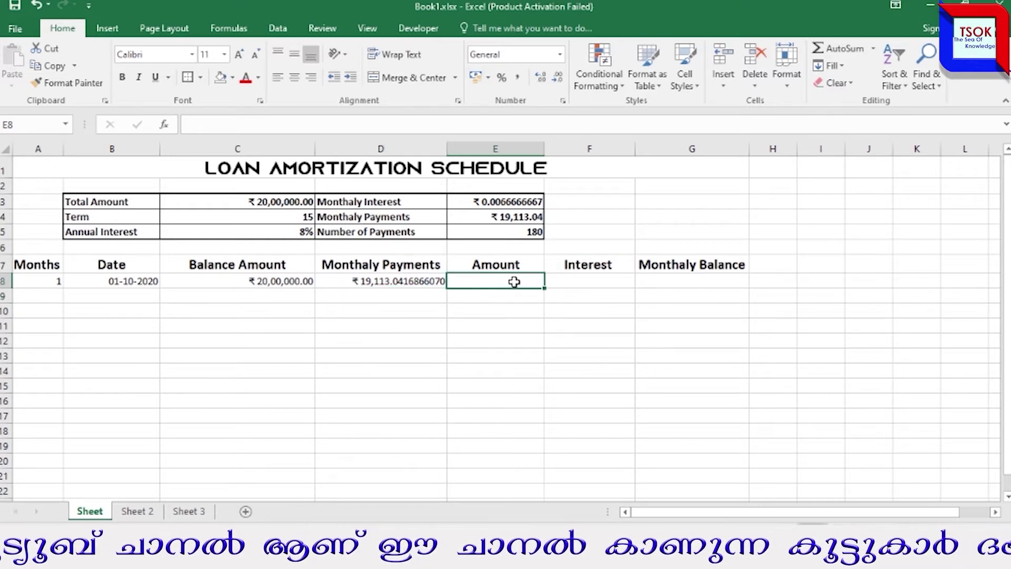
click(587, 282)
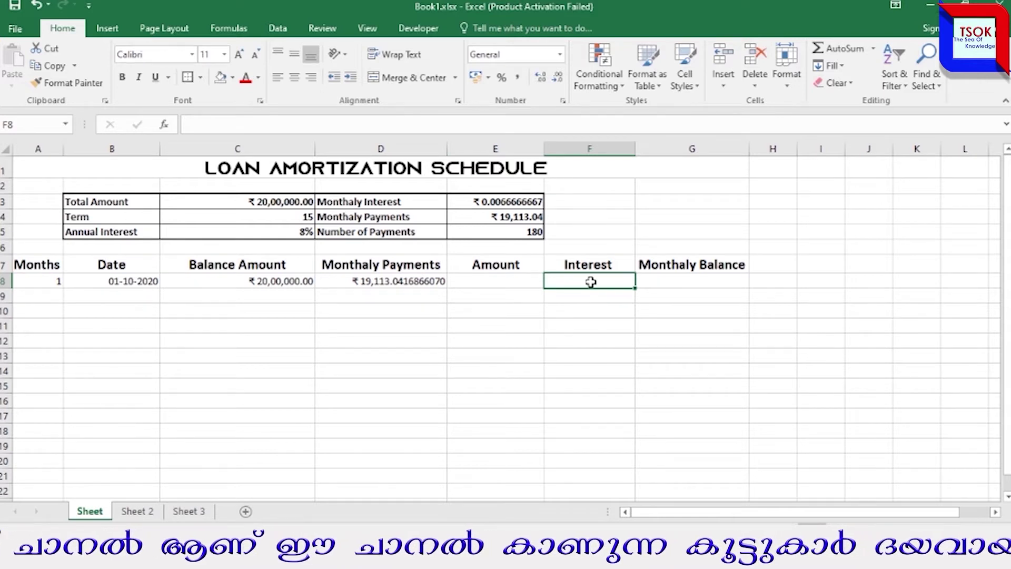
text(=)
click(282, 281)
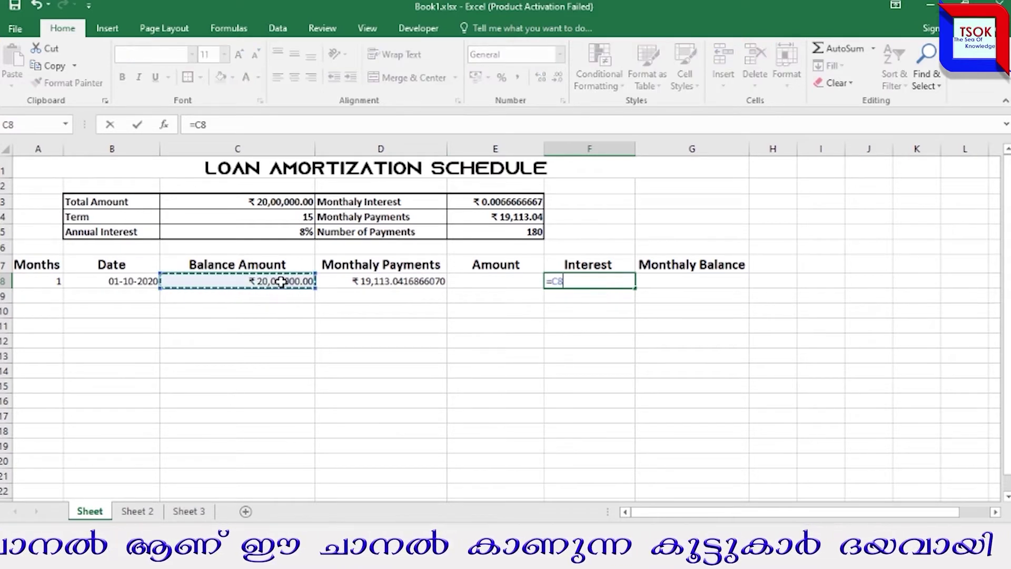
text(*)
click(509, 203)
key(Return)
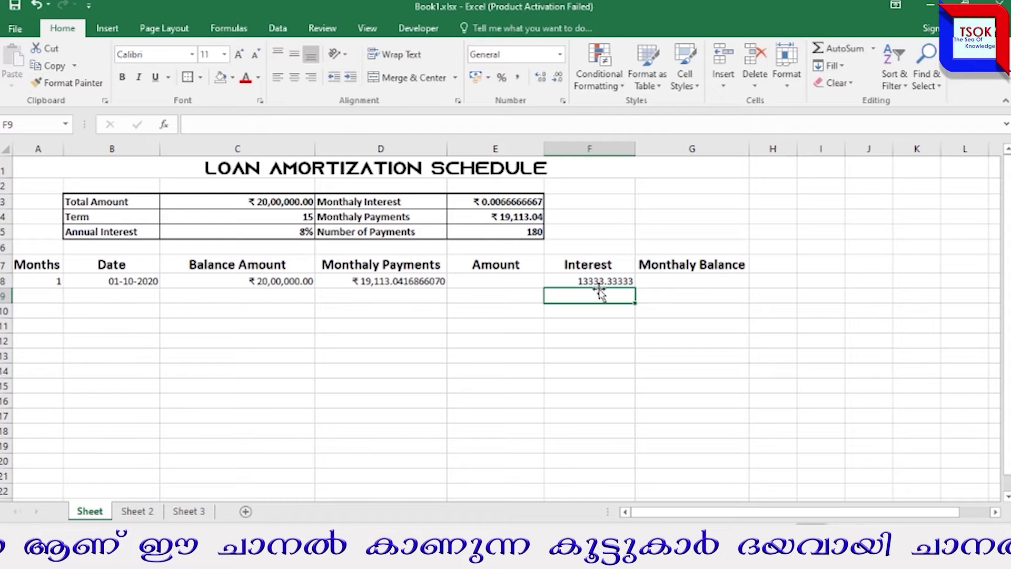
- Calculate the first month's amount in E8 by subtracting the interest from the payment with =D8-F8
click(507, 282)
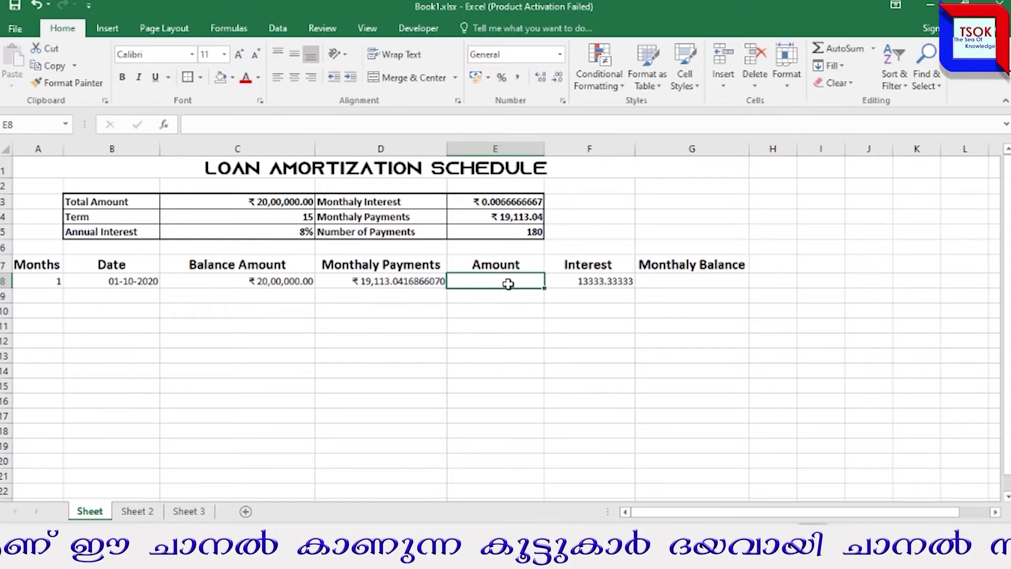
text(=)
click(401, 279)
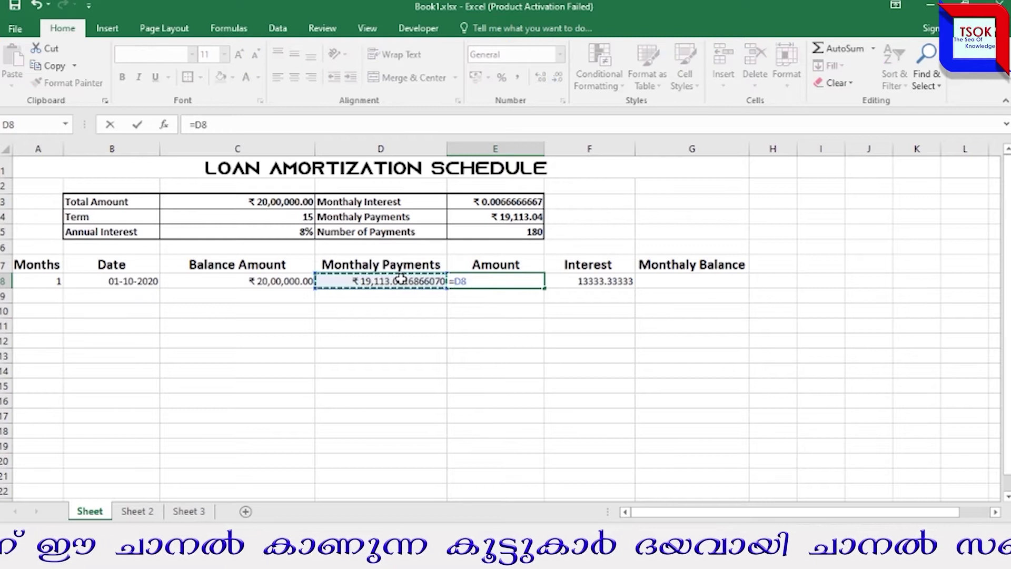
text(-)
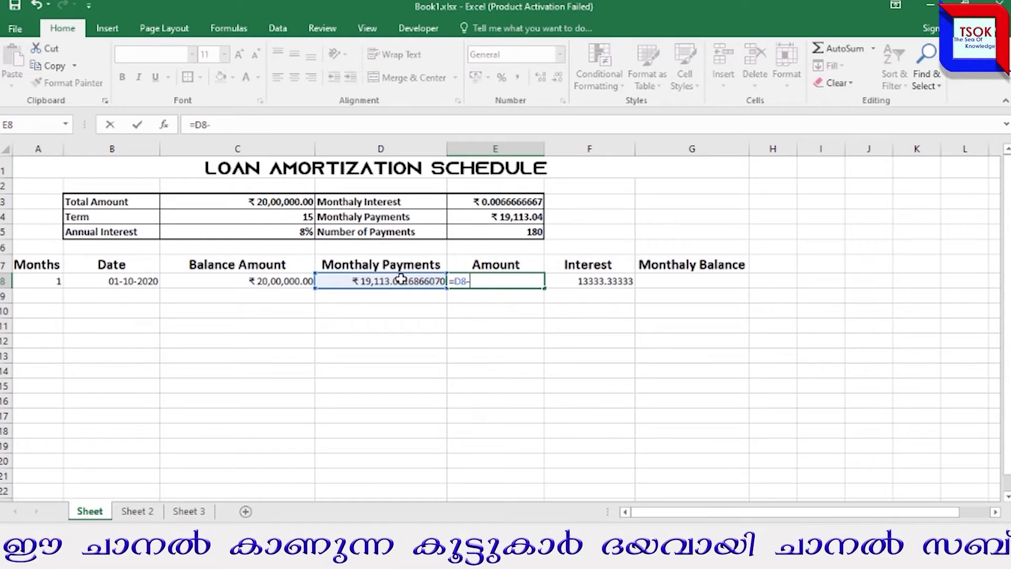
click(617, 281)
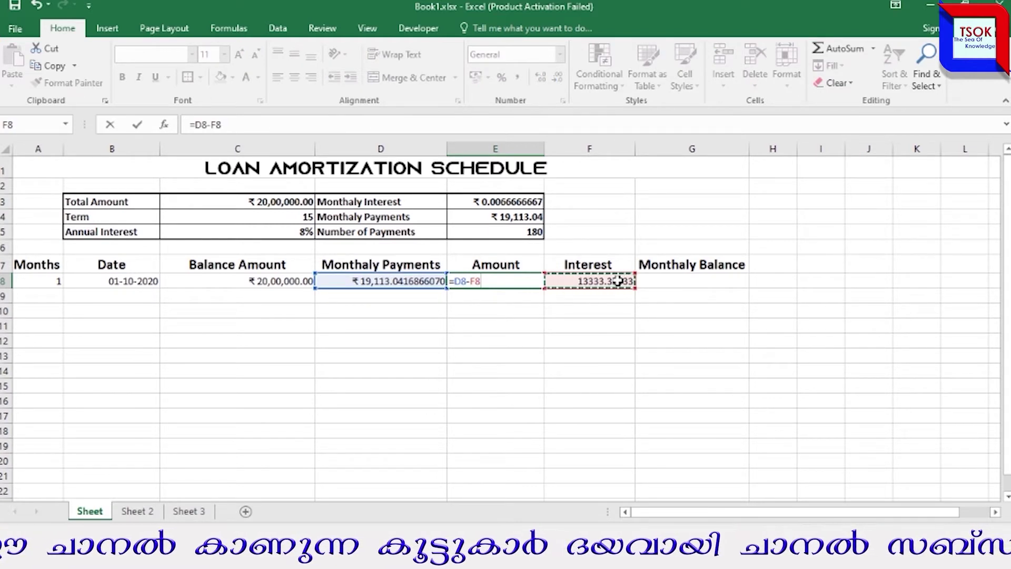
key(Return)
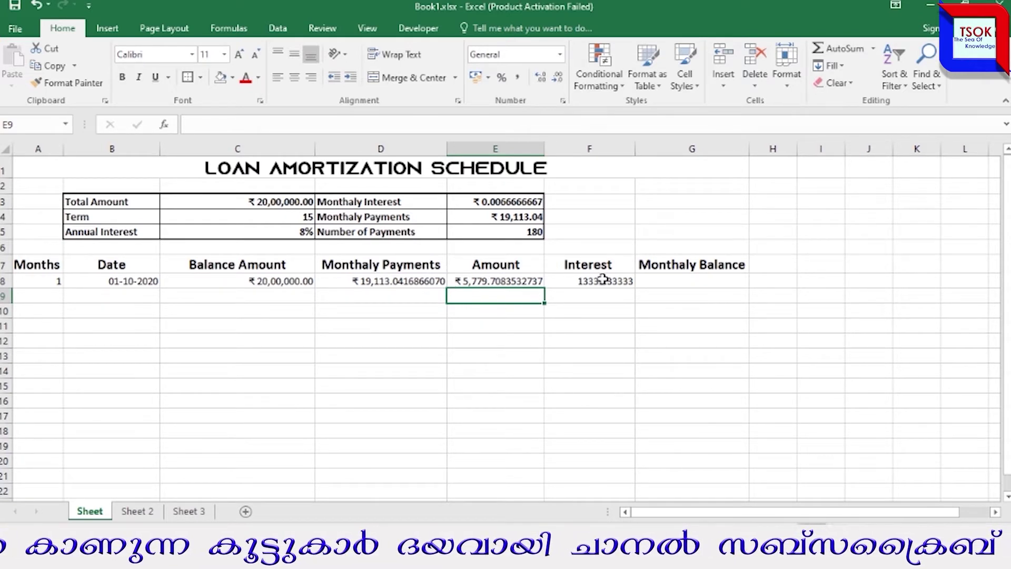
double_click(537, 281)
key(Escape)
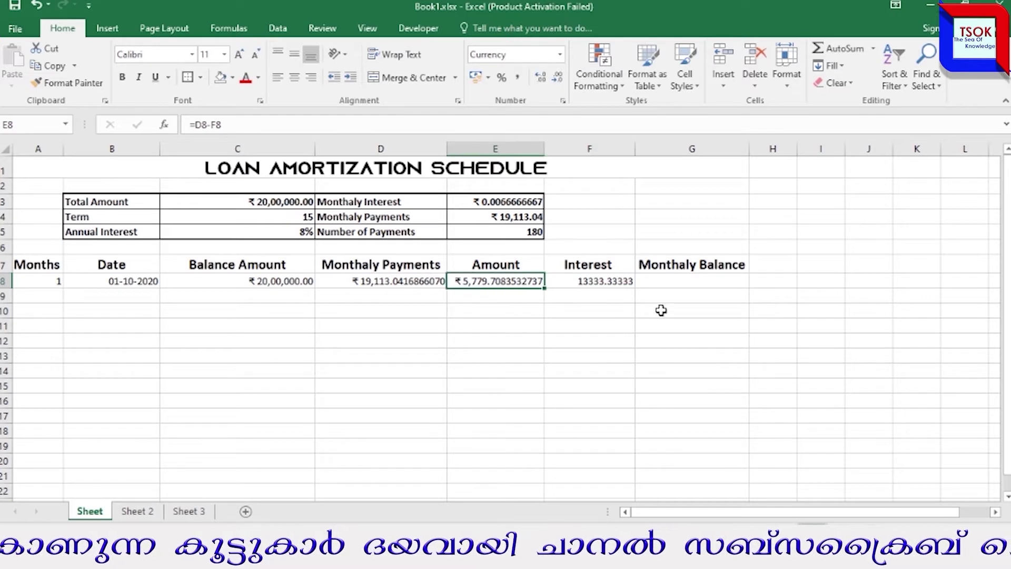
- Calculate the first month's remaining balance in G8 with the formula =C8-E8
click(685, 280)
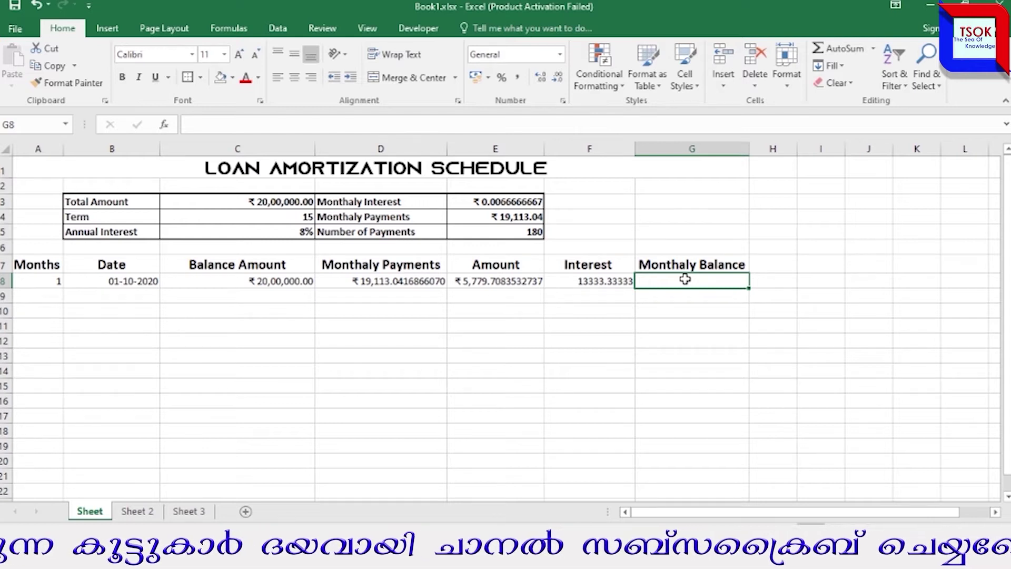
text(=)
click(289, 283)
text(-)
click(532, 282)
key(Return)
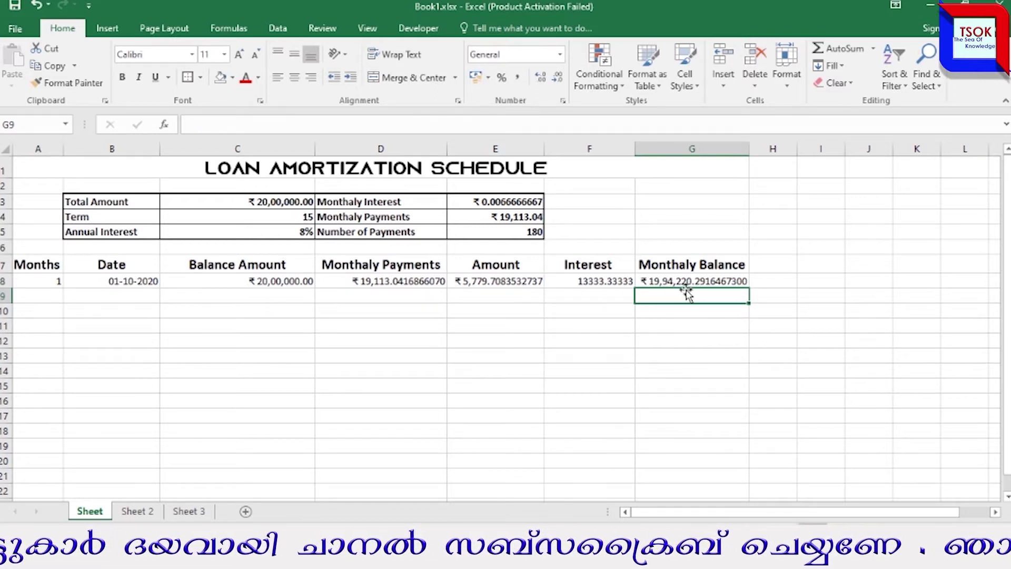
- Begin the schedule's second row with month 2 in A9 and the entry 01-11-202 in B9
click(52, 296)
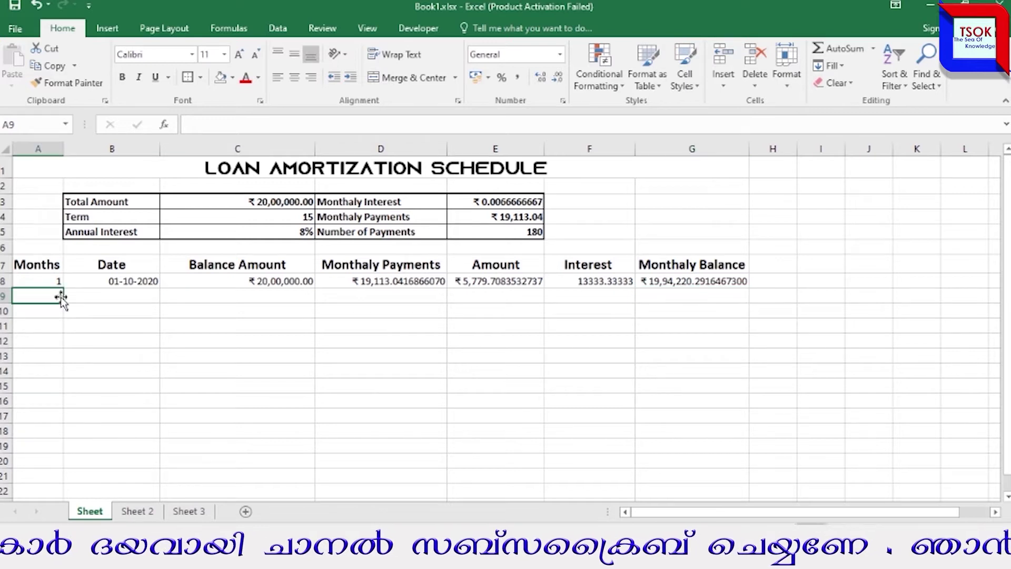
text(2)
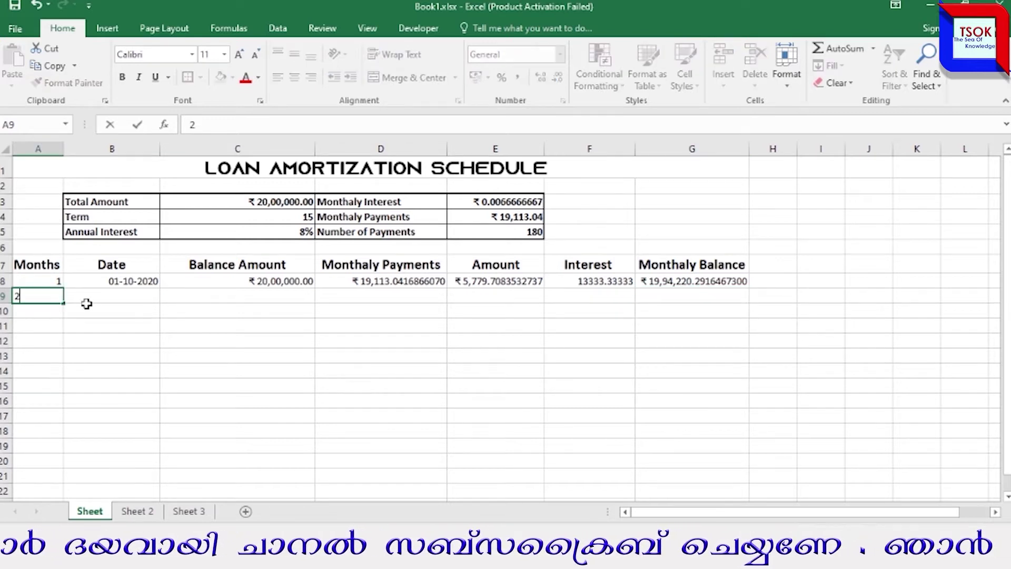
click(121, 299)
text(01-11-202)
key(Tab)
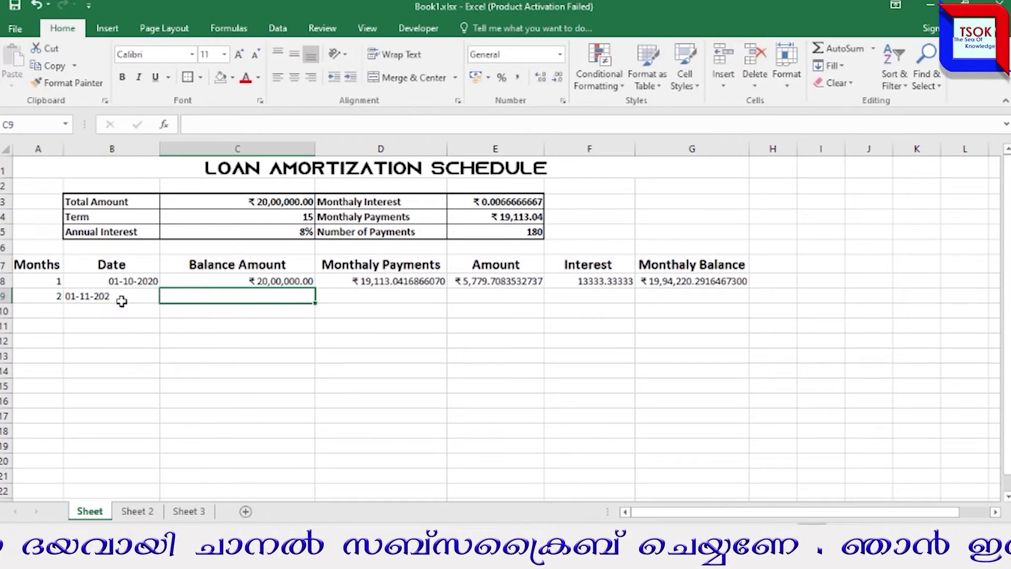
- Carry the previous balance into C9 with =G8 and fill the monthly payment in D9 with =E4
text(=)
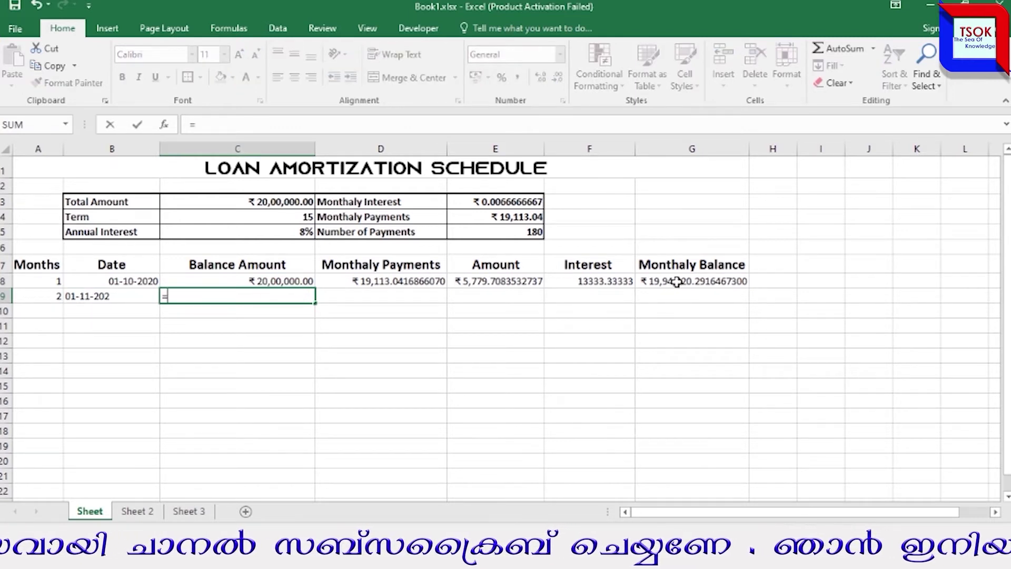
click(708, 281)
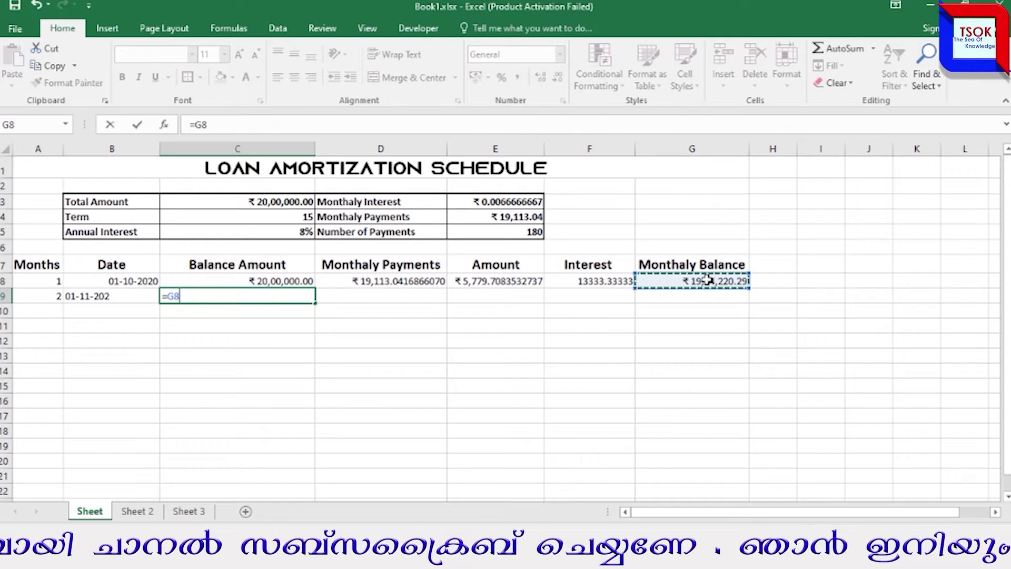
key(Return)
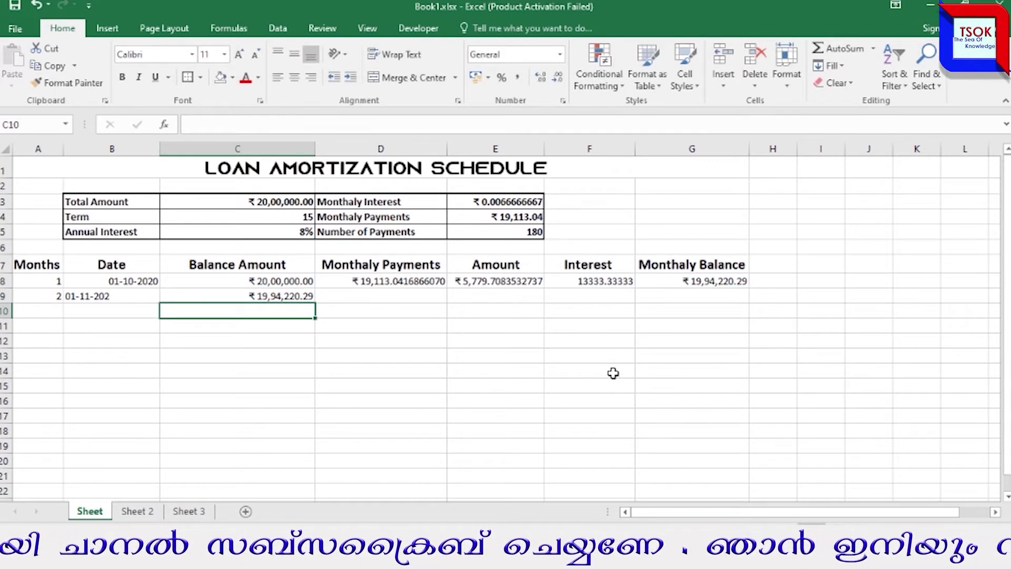
click(349, 299)
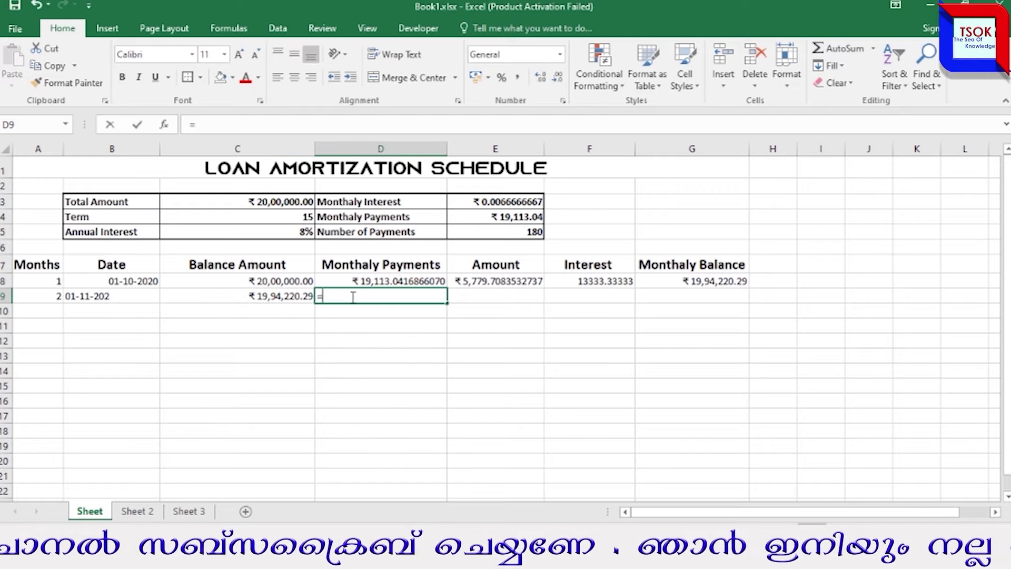
text(=)
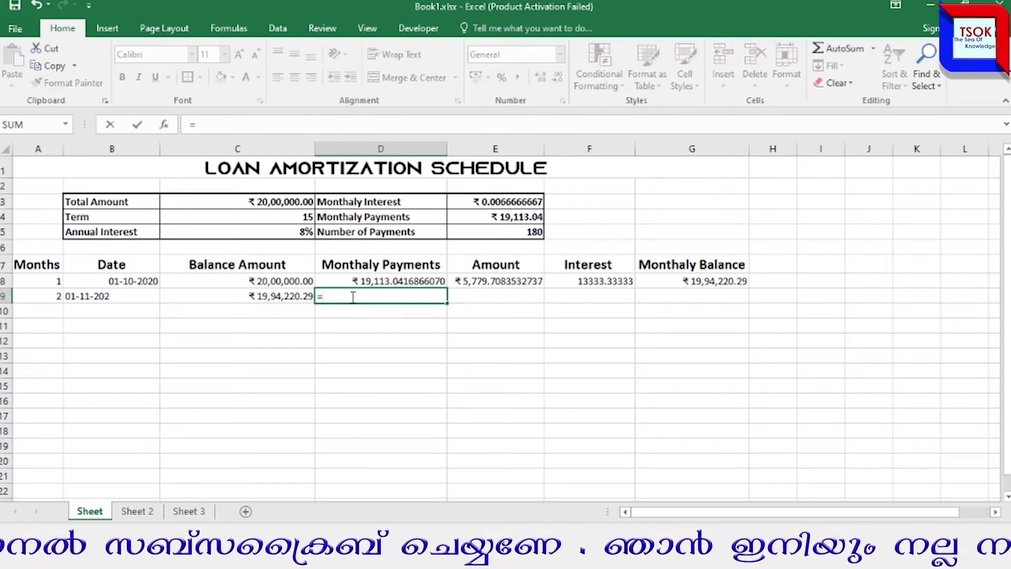
text(E)
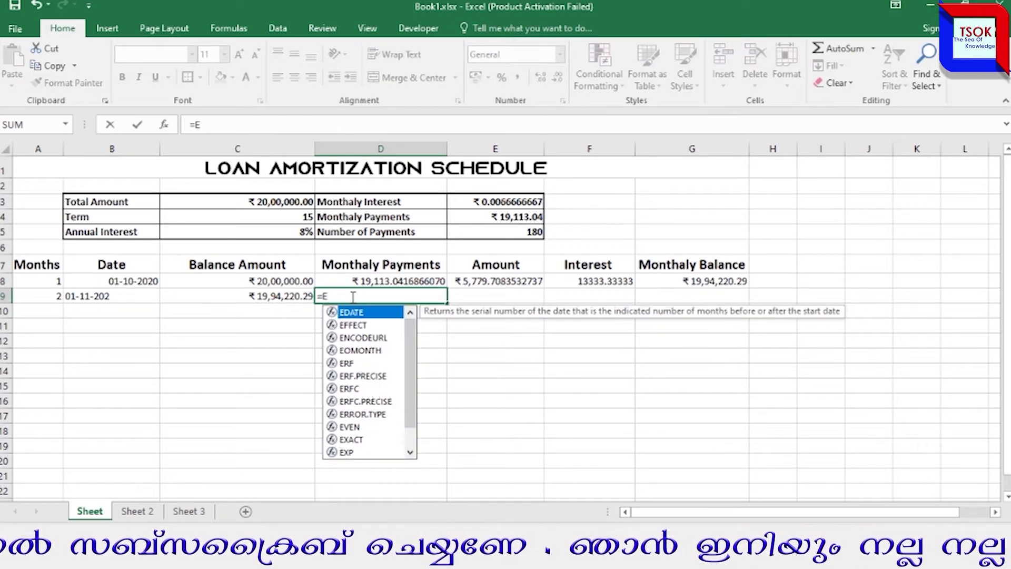
text(4)
key(Return)
click(351, 296)
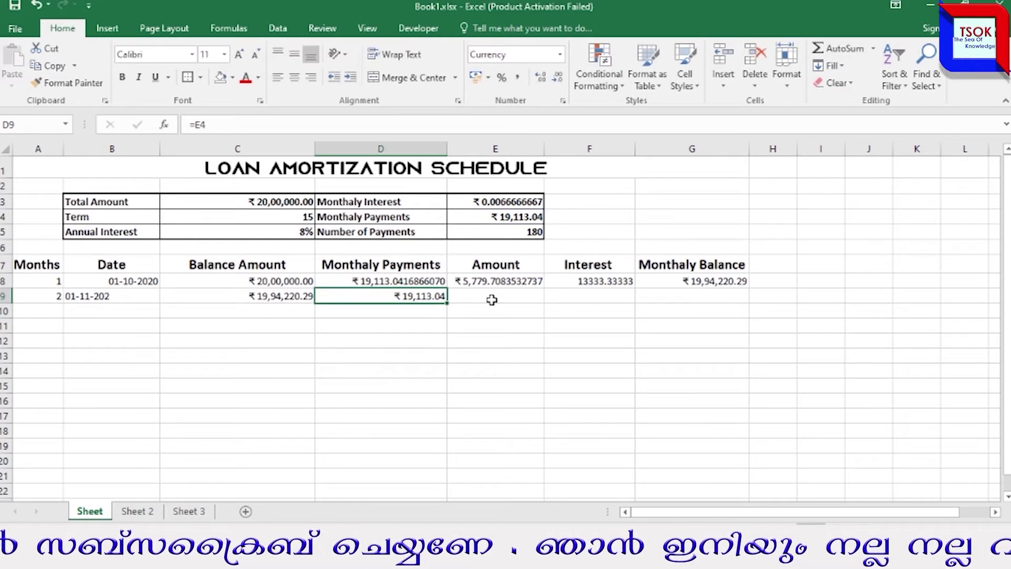
- Calculate the second month's interest in F9 with the formula =C9*E3
click(491, 298)
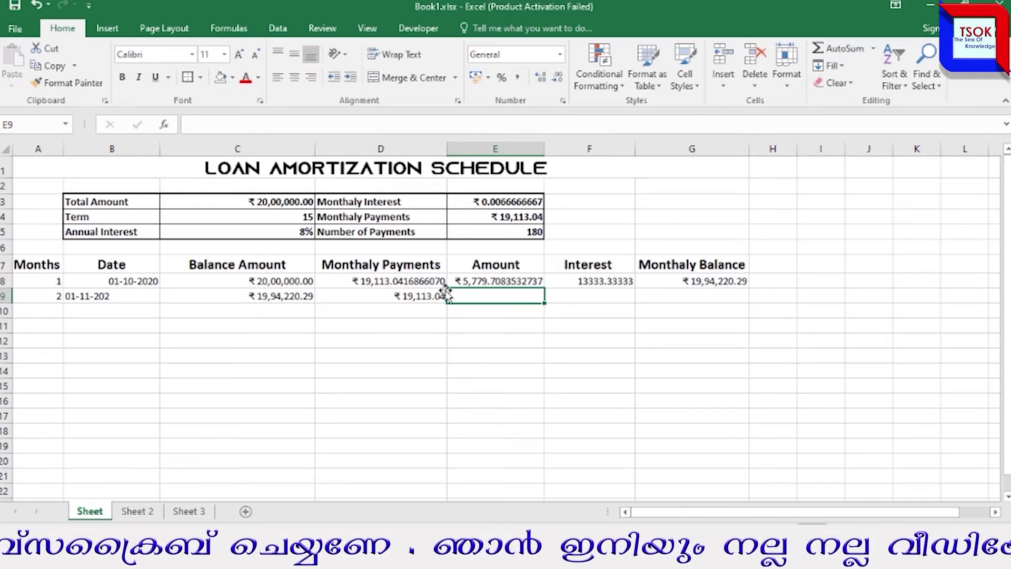
click(606, 296)
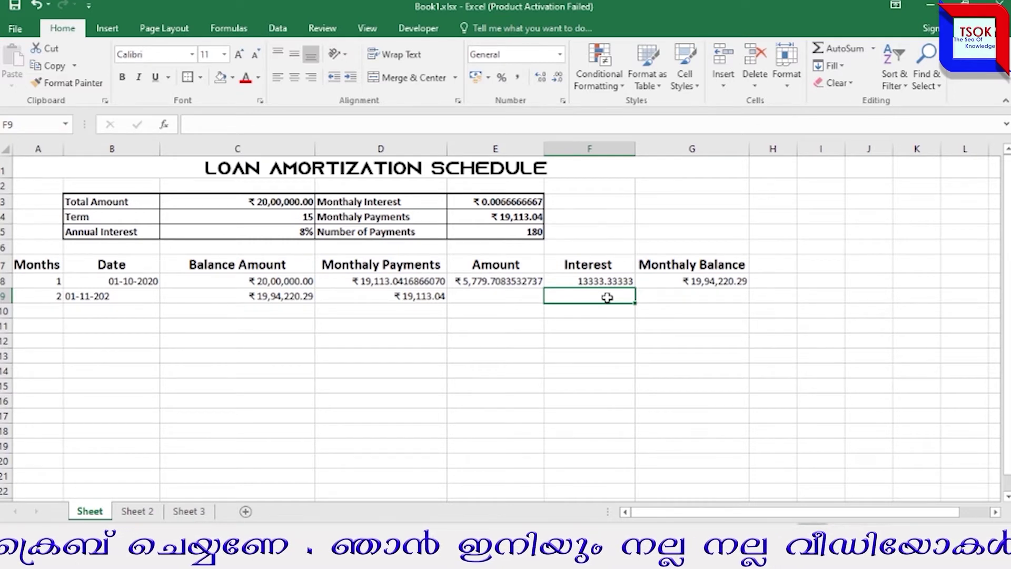
text(=)
click(289, 296)
text(*)
click(511, 203)
key(Return)
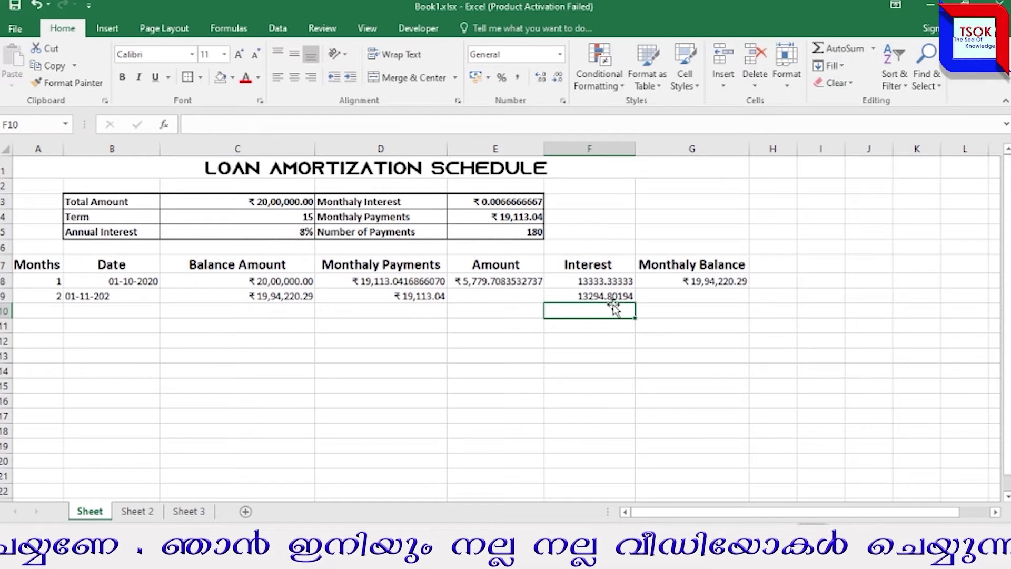
- Calculate the second month's amount in E9 with the formula =D9-F9
click(519, 296)
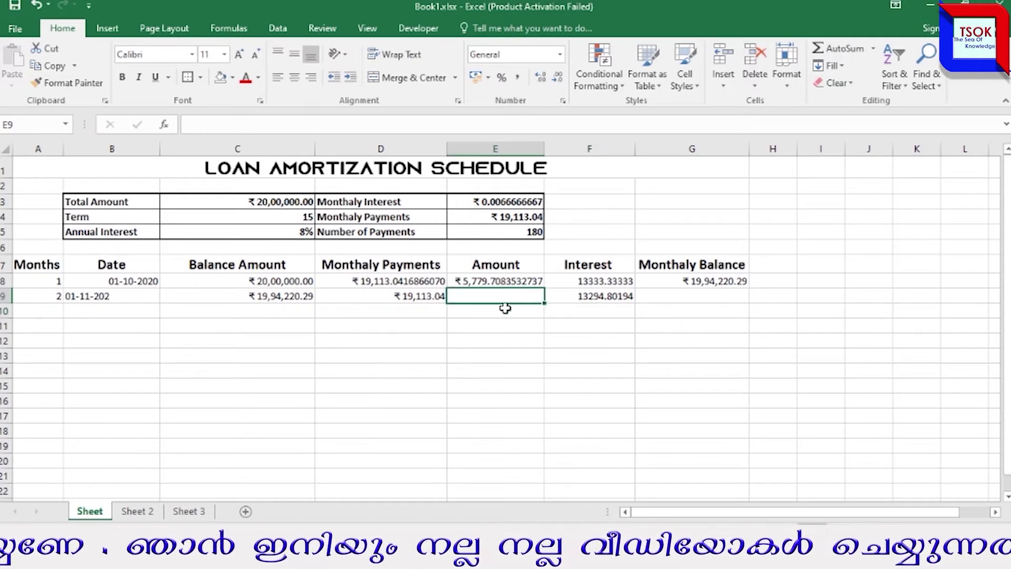
text(=)
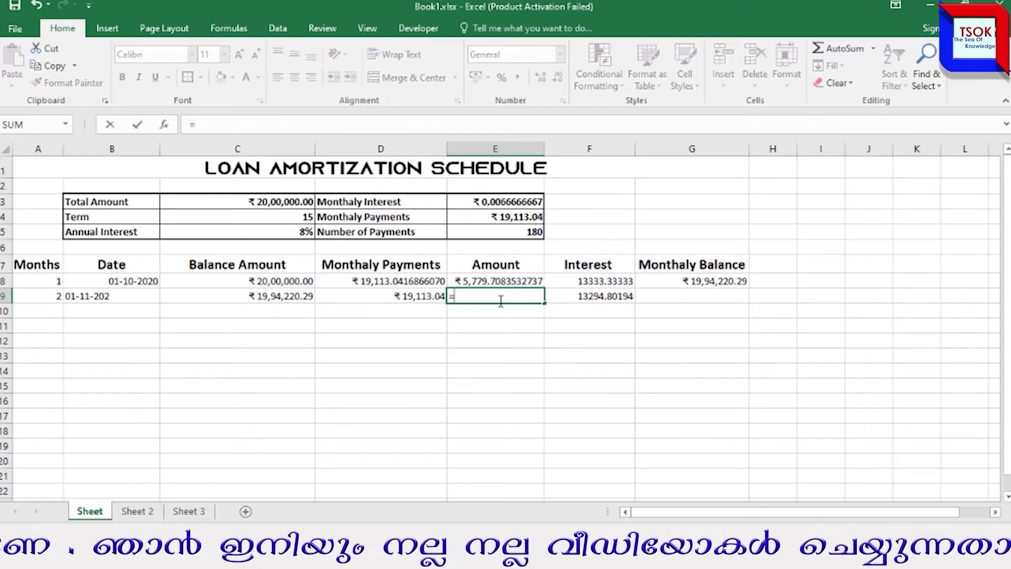
click(341, 297)
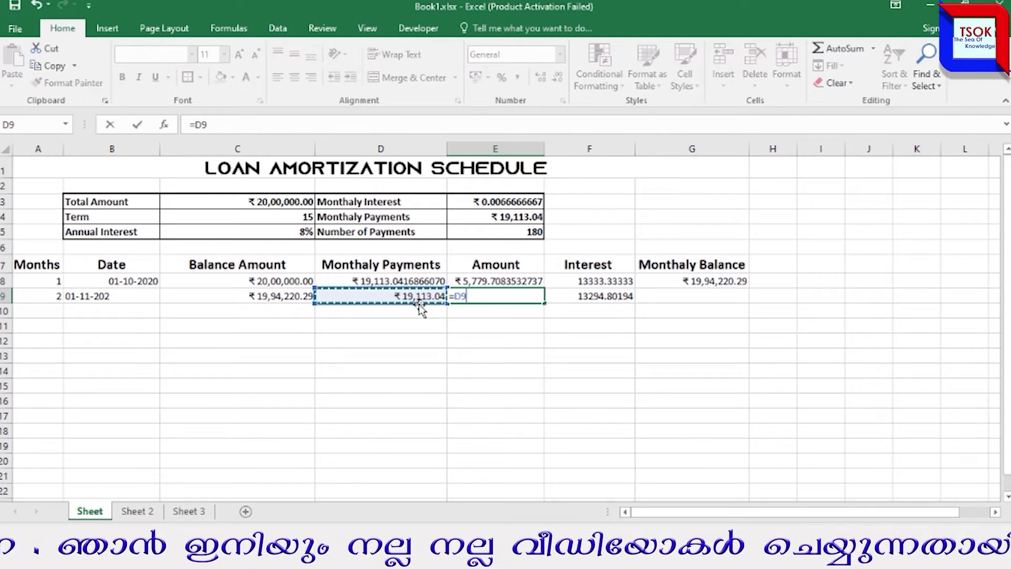
text(-)
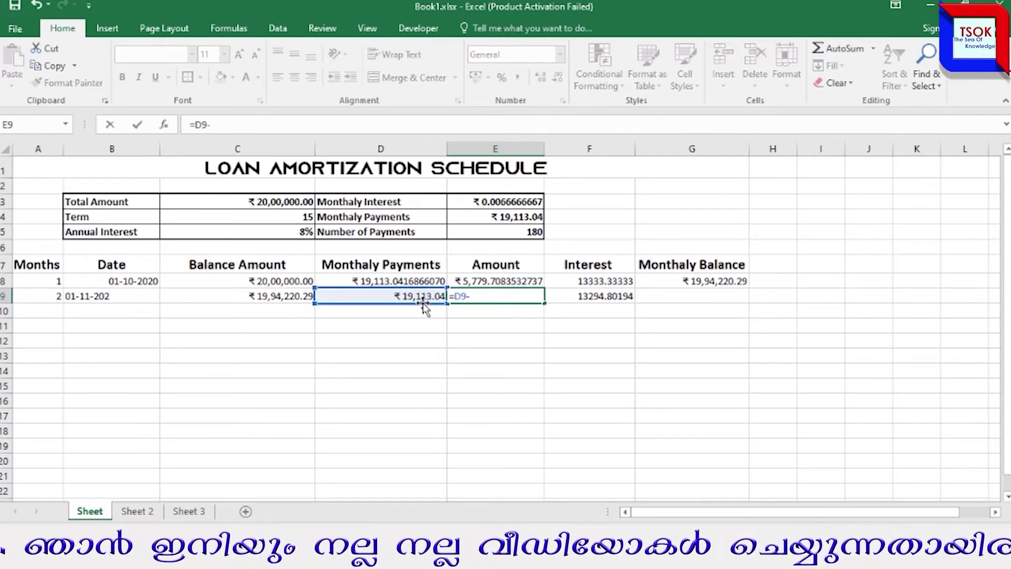
click(604, 296)
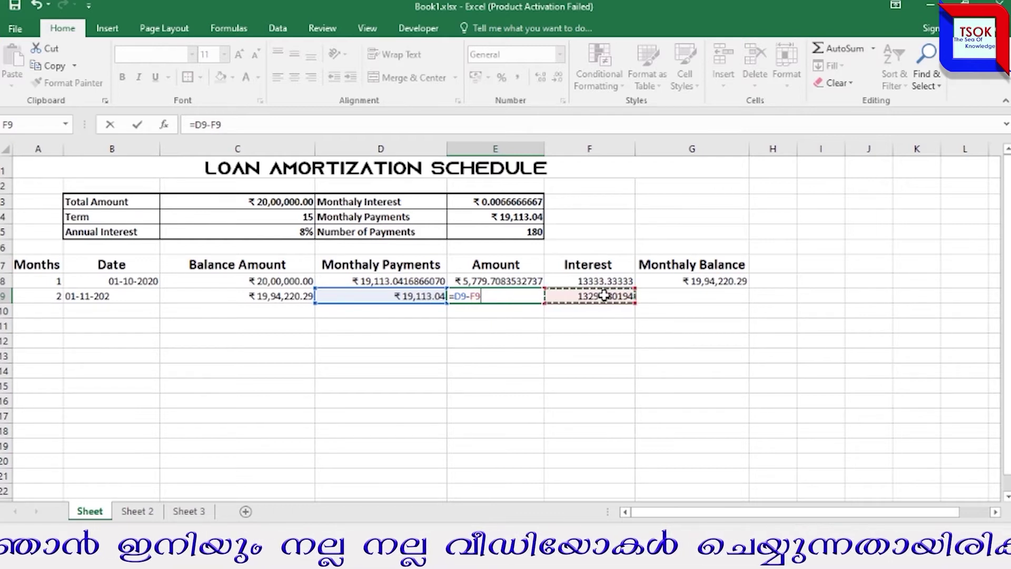
key(Return)
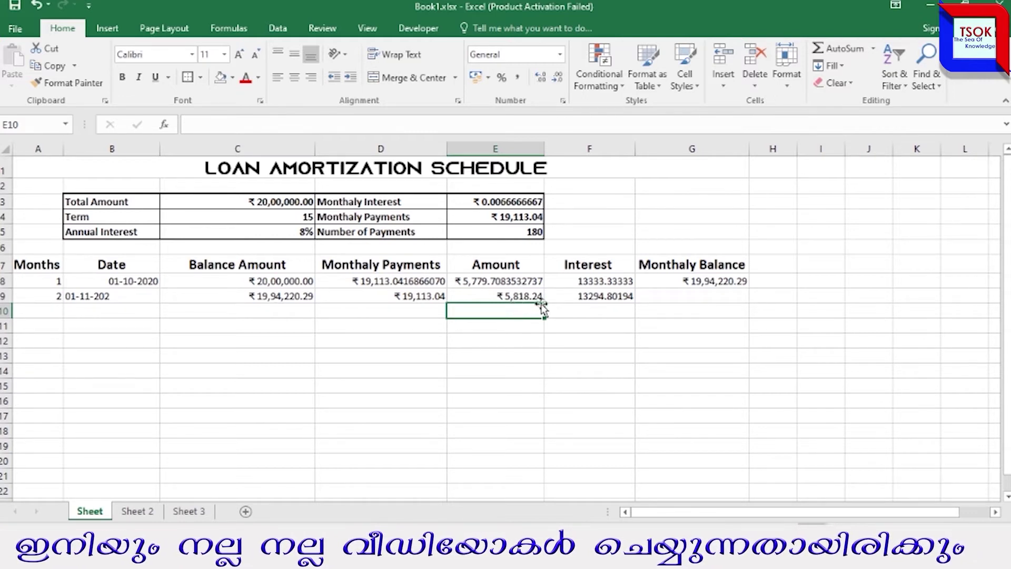
- Calculate the second month's remaining balance in G9 with the formula =C9-E9
click(561, 306)
click(694, 296)
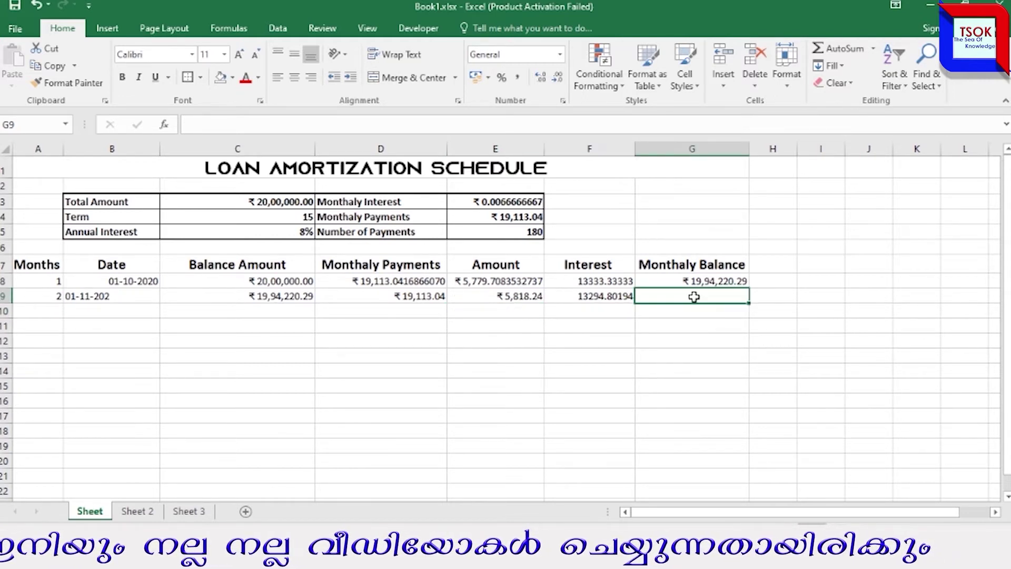
text(=)
click(291, 298)
text(-)
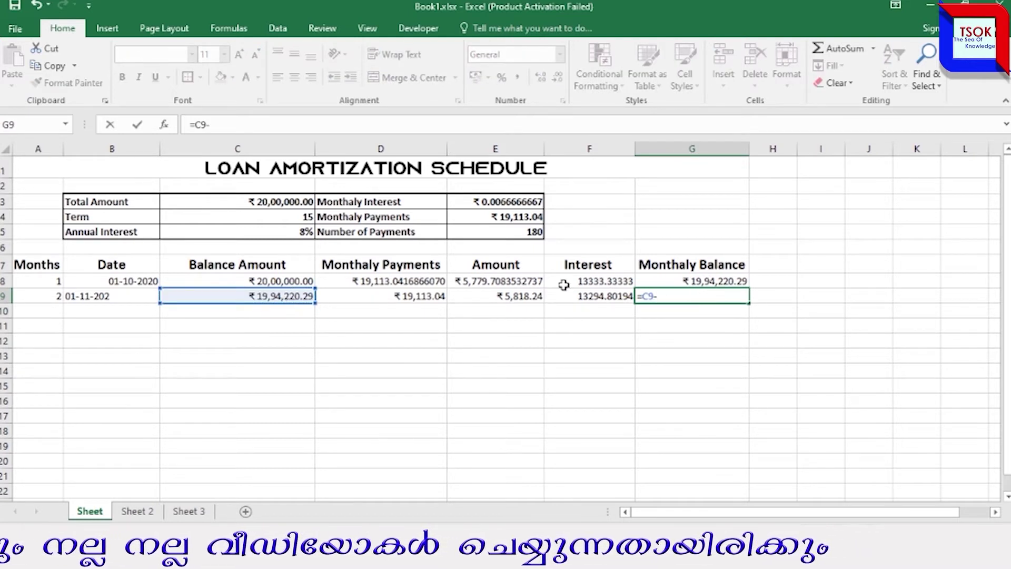
click(513, 299)
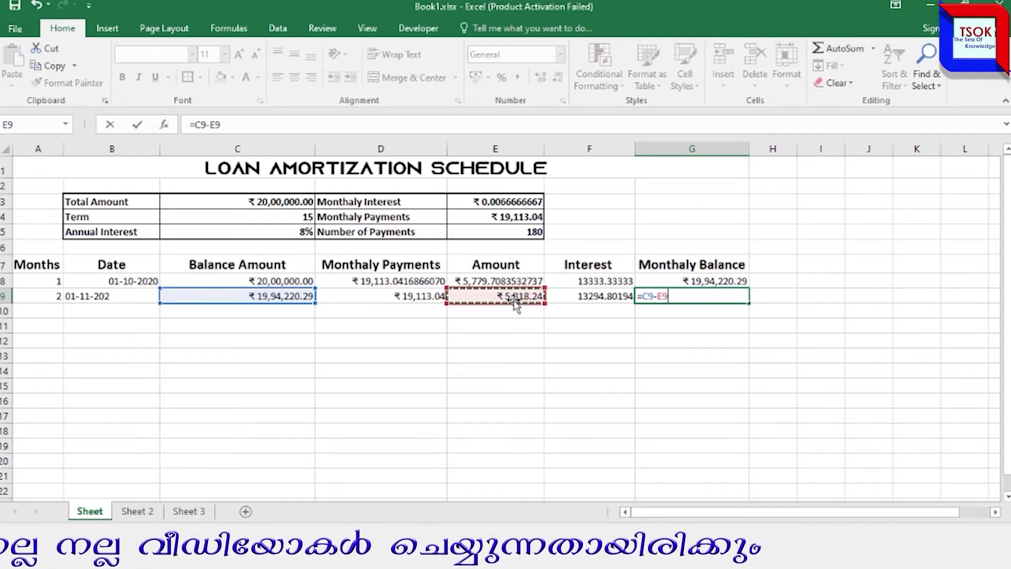
key(Return)
- Begin the schedule's third row with month 3 in A10 and the date 01-12-2020 in B10
click(56, 309)
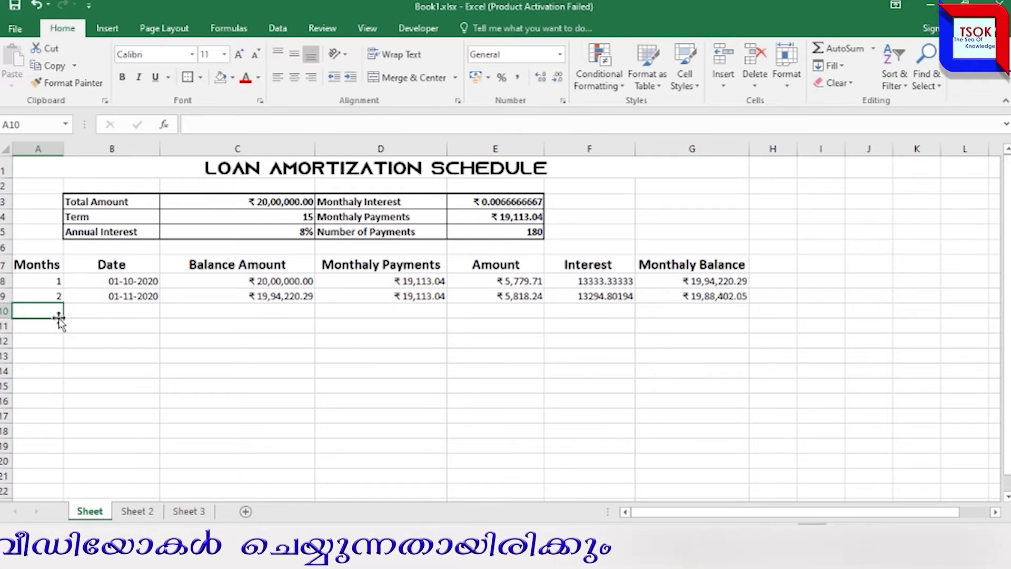
text(3)
click(124, 310)
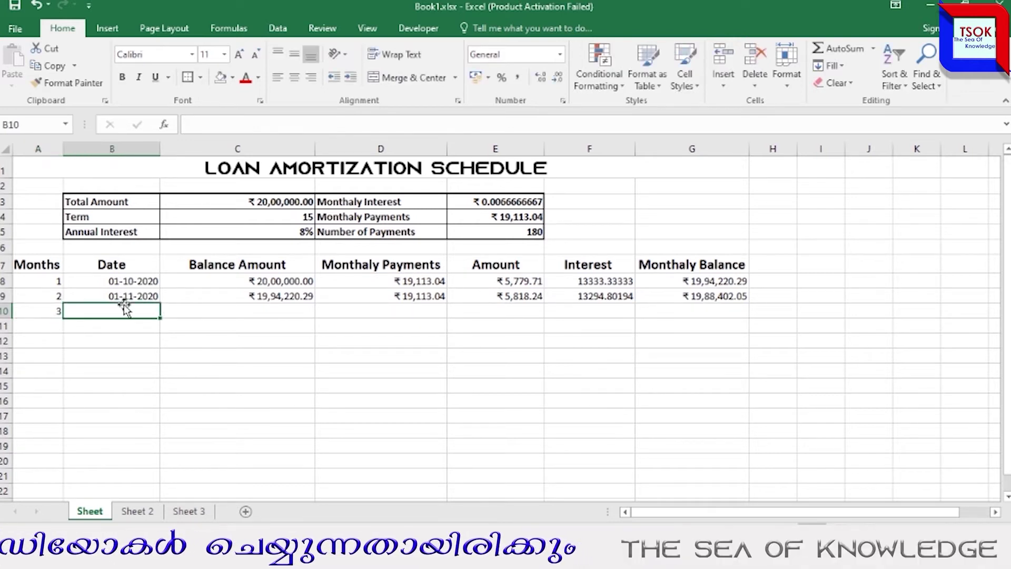
text(01-12-2020)
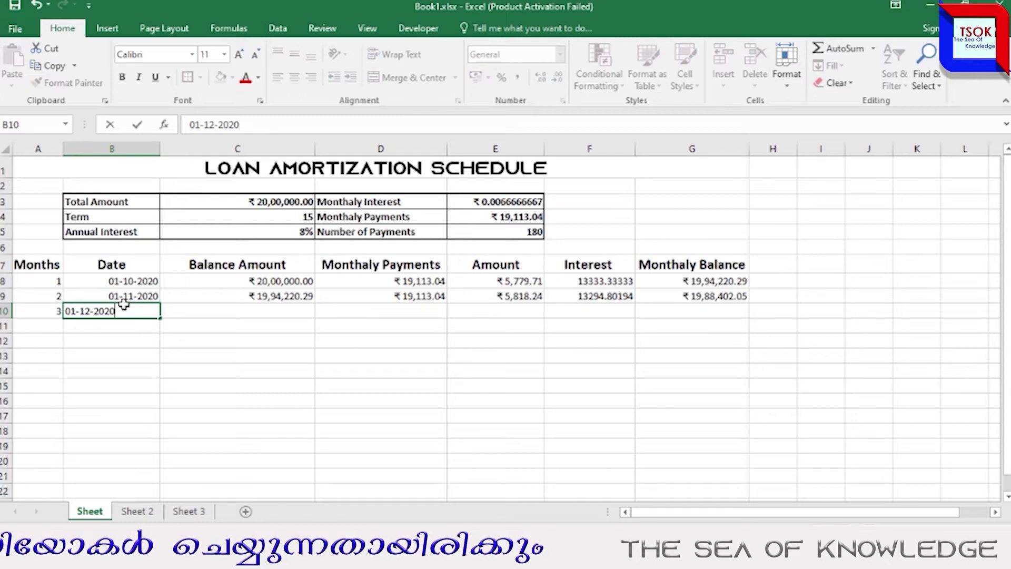
key(Tab)
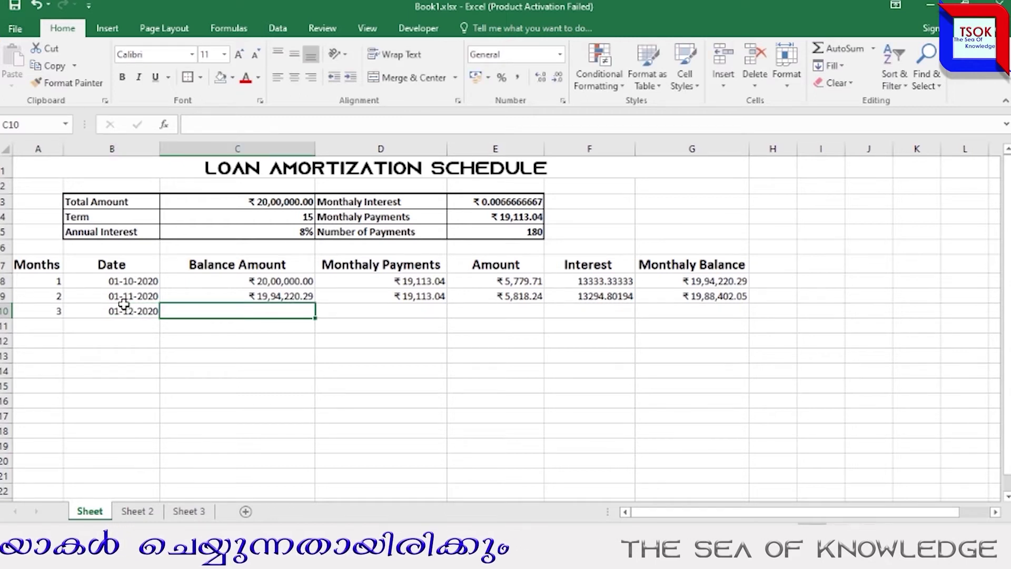
- Carry the second month's remaining balance into C10 with the formula =G9
text(=)
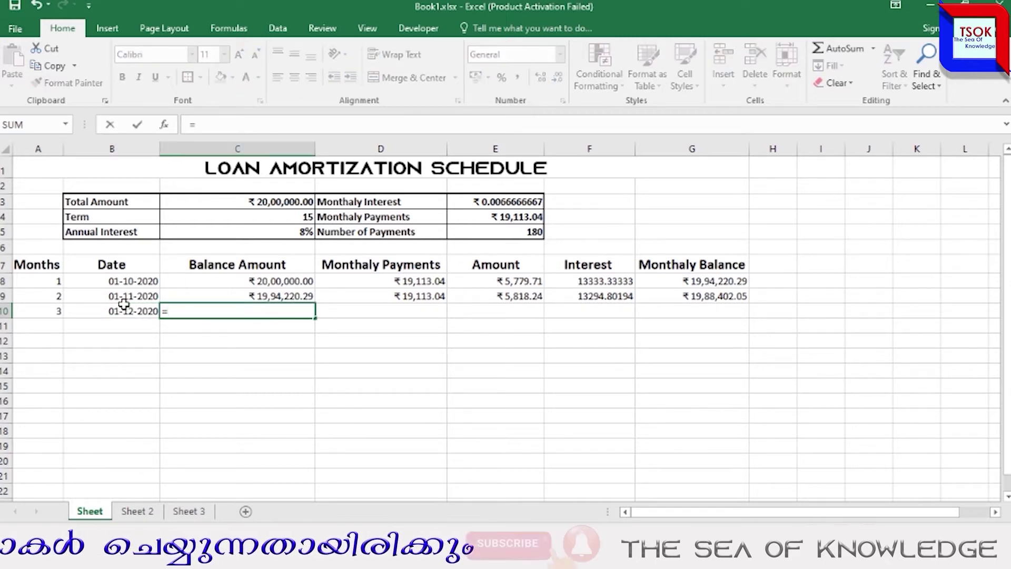
text(G)
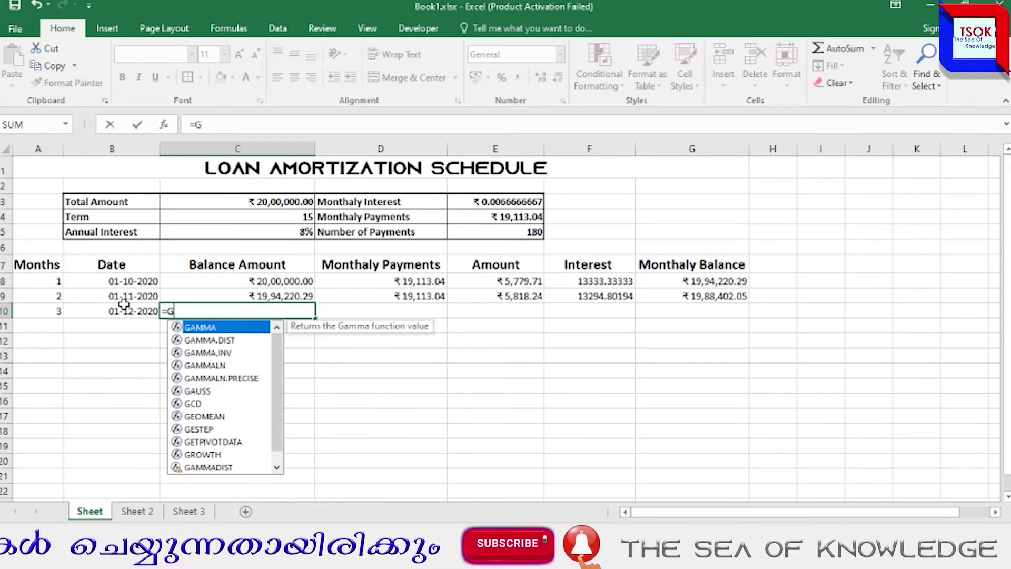
text(9)
key(Return)
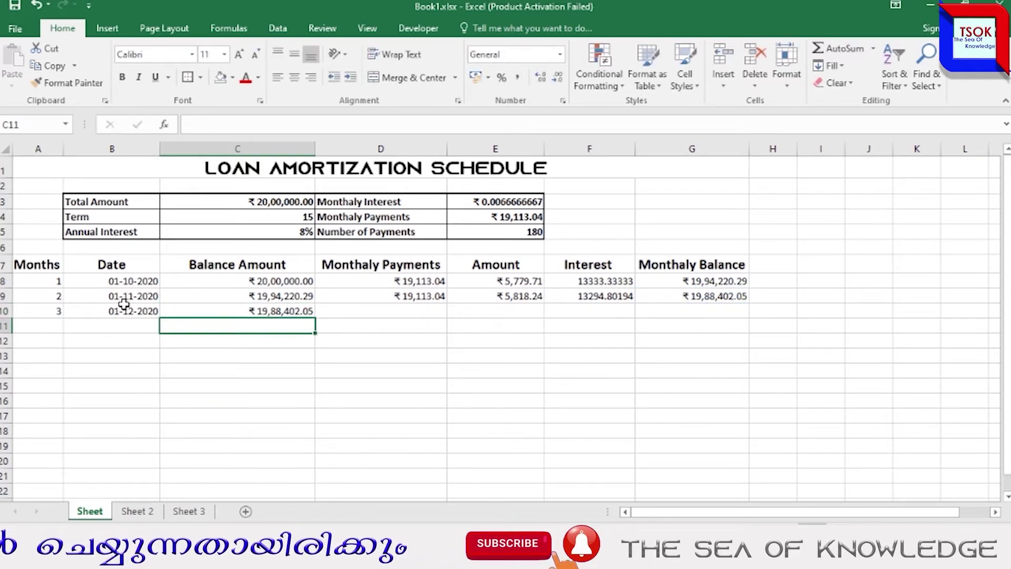
- Fill in the third month's payment in D10 with the formula =E4
click(393, 309)
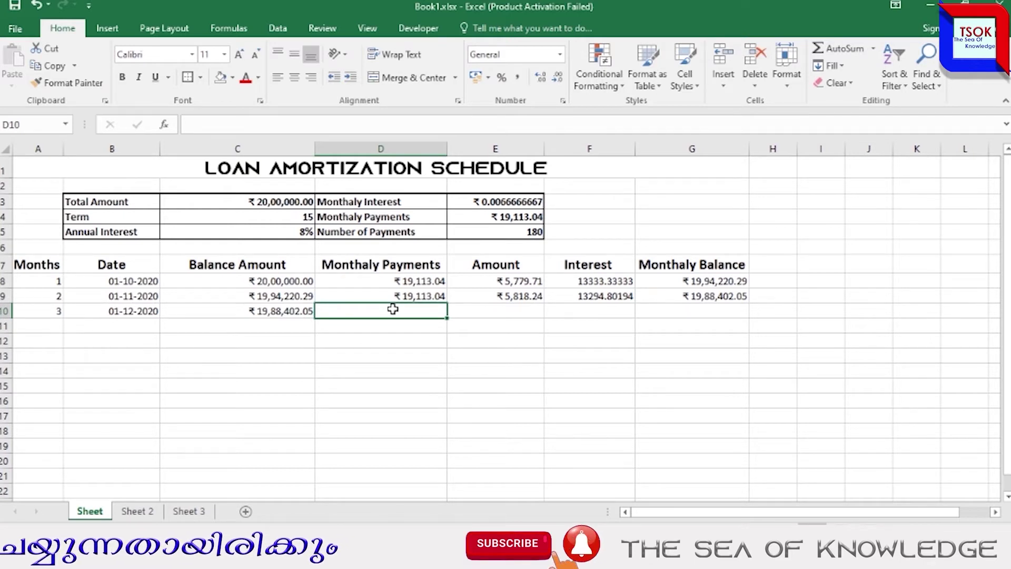
text(=)
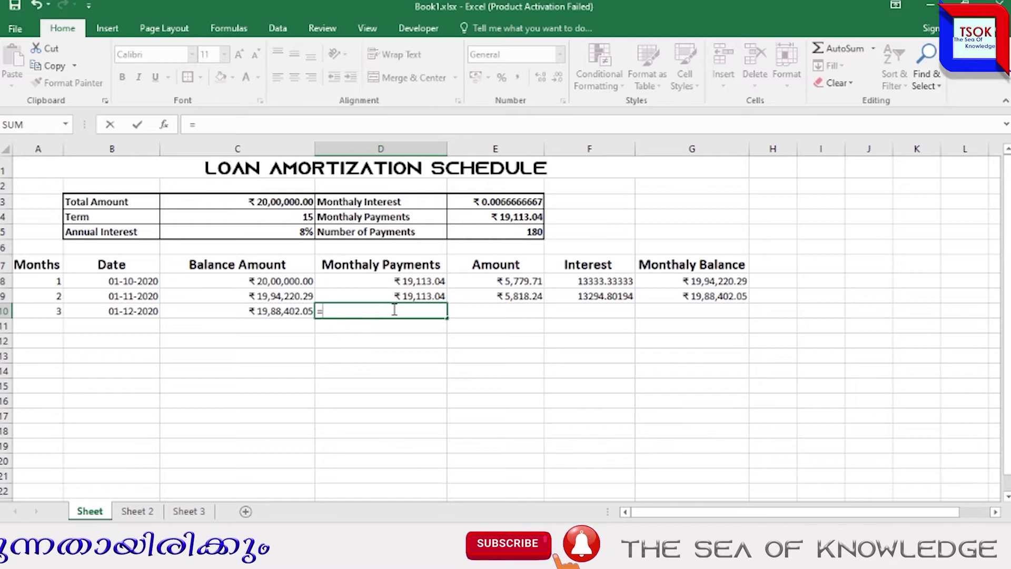
text(E5)
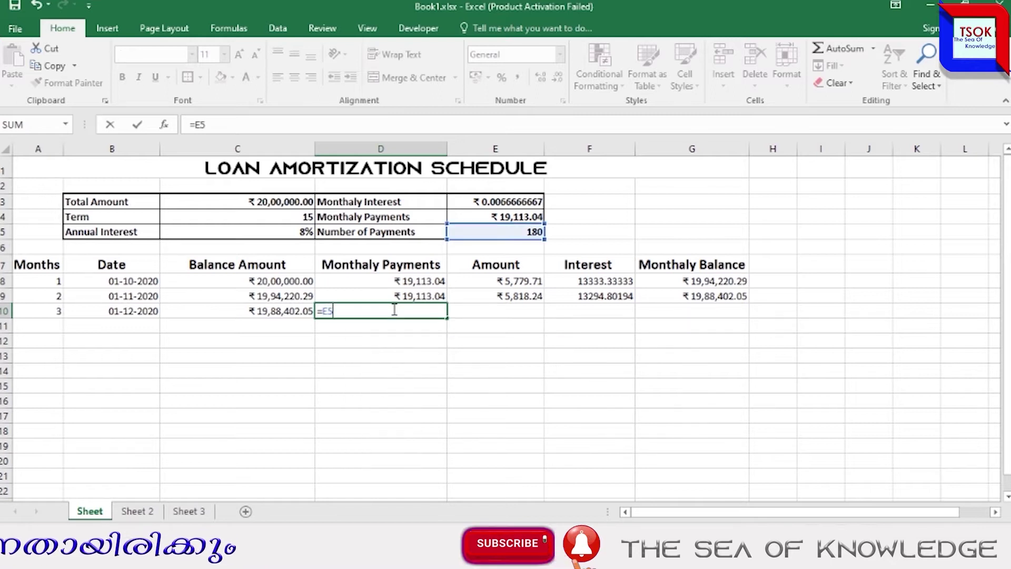
key(BackSpace)
text(4)
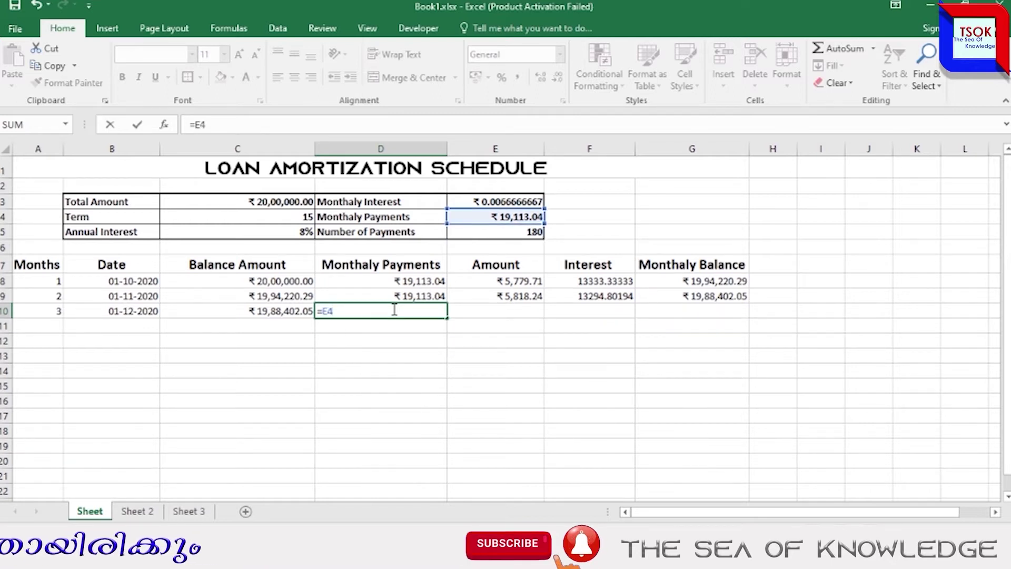
key(Return)
- Calculate the third month's interest in F10 with the formula =C10*E3
click(476, 314)
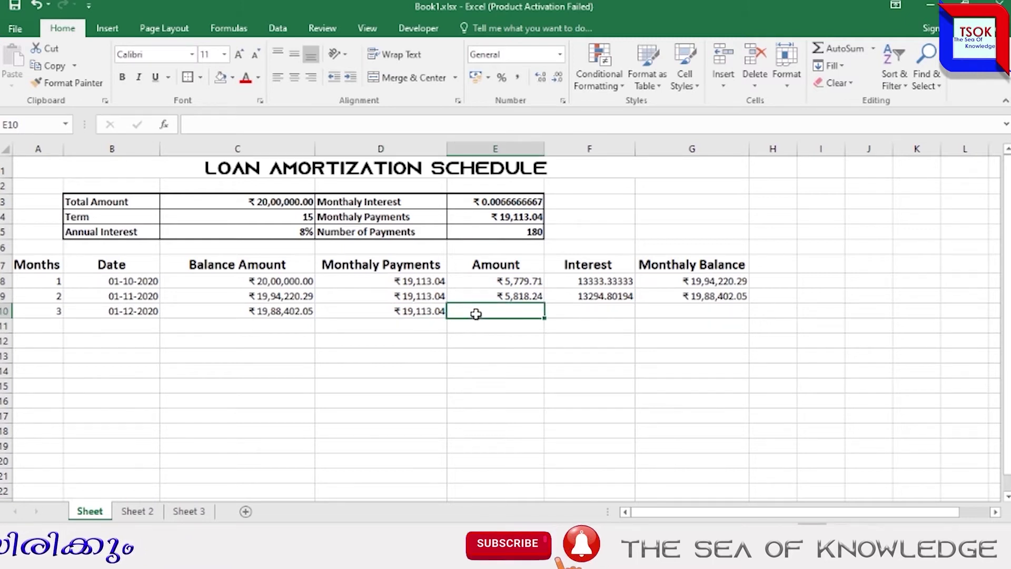
key(Right)
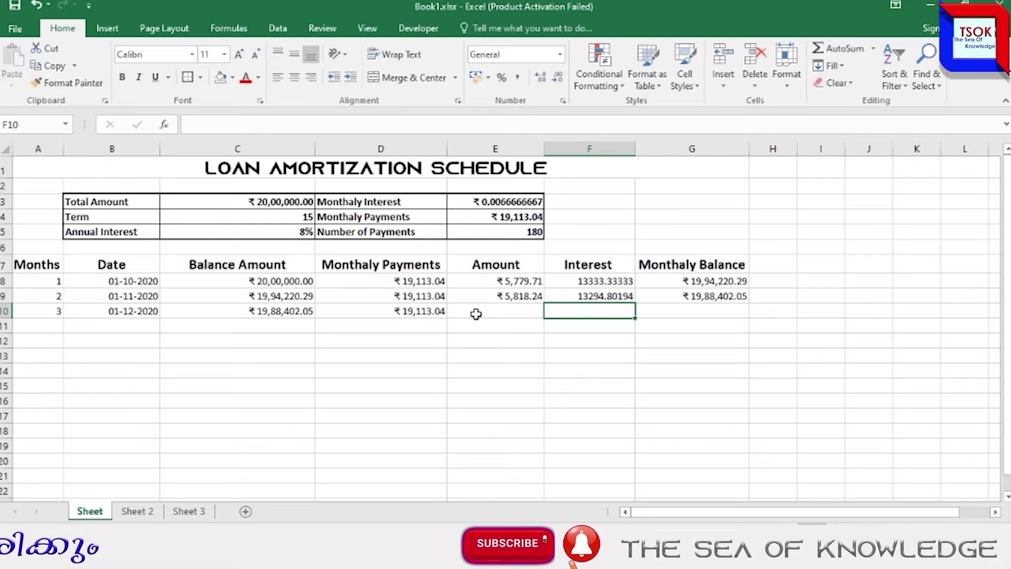
text(=)
click(289, 312)
text(*)
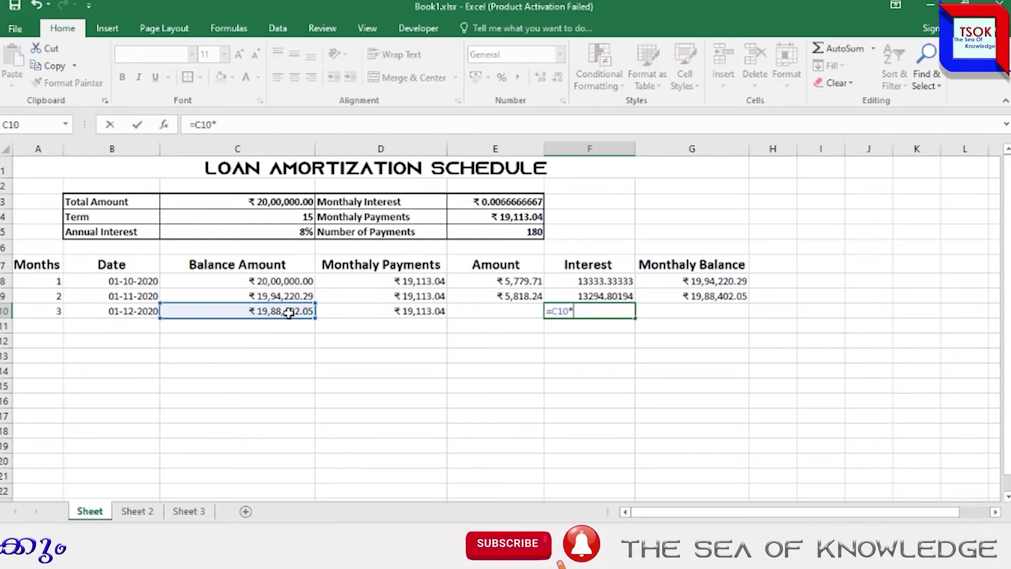
click(521, 202)
key(Return)
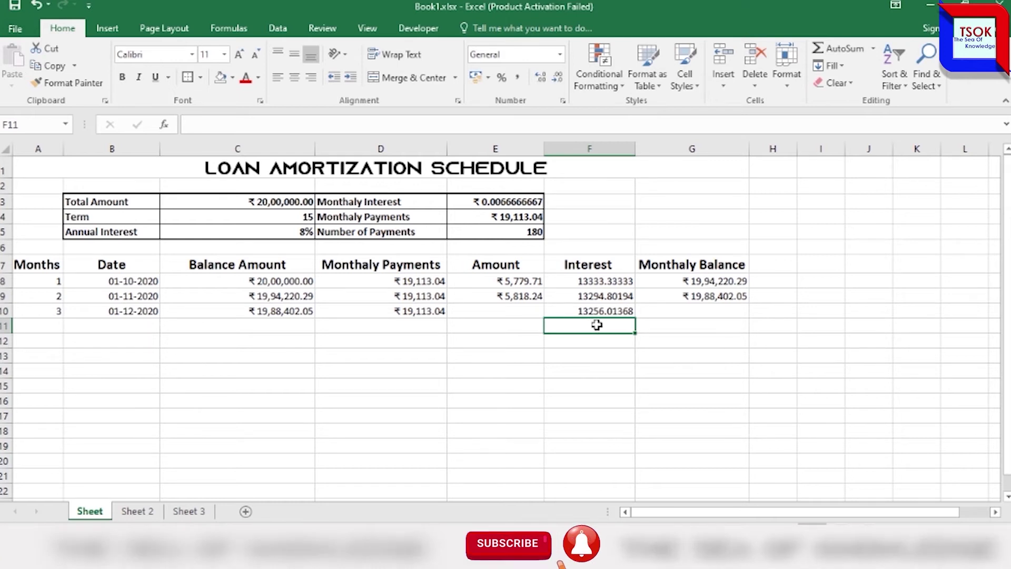
- Calculate the third month's amount in E10 with the formula =D10-F10
click(493, 340)
click(516, 310)
text(=)
click(420, 312)
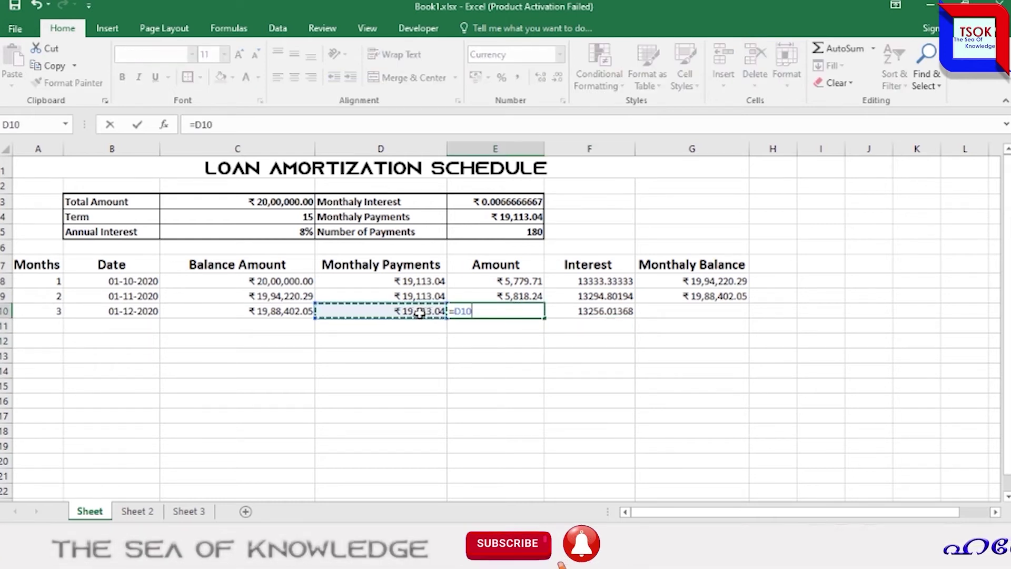
text(-)
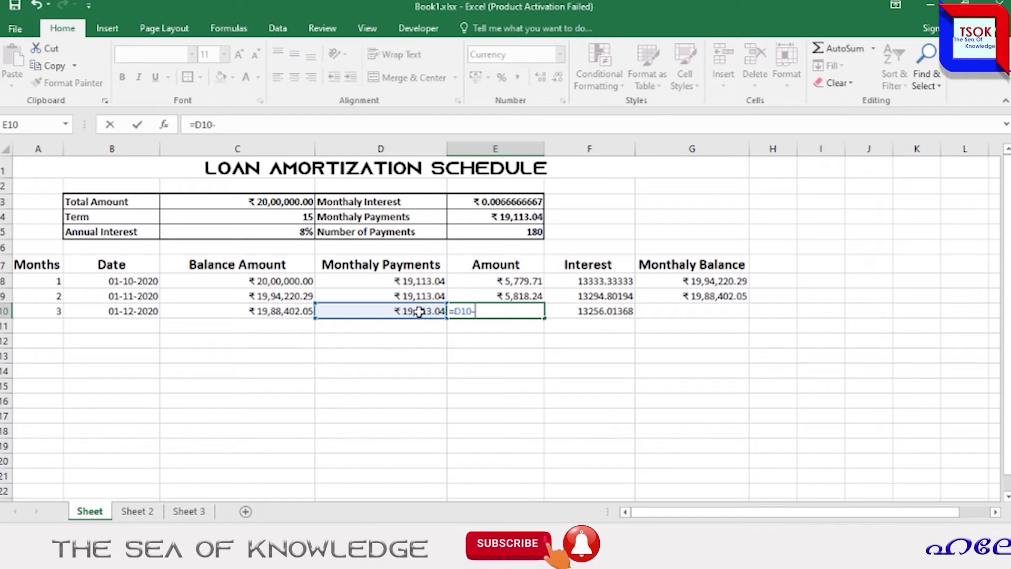
click(598, 311)
key(Return)
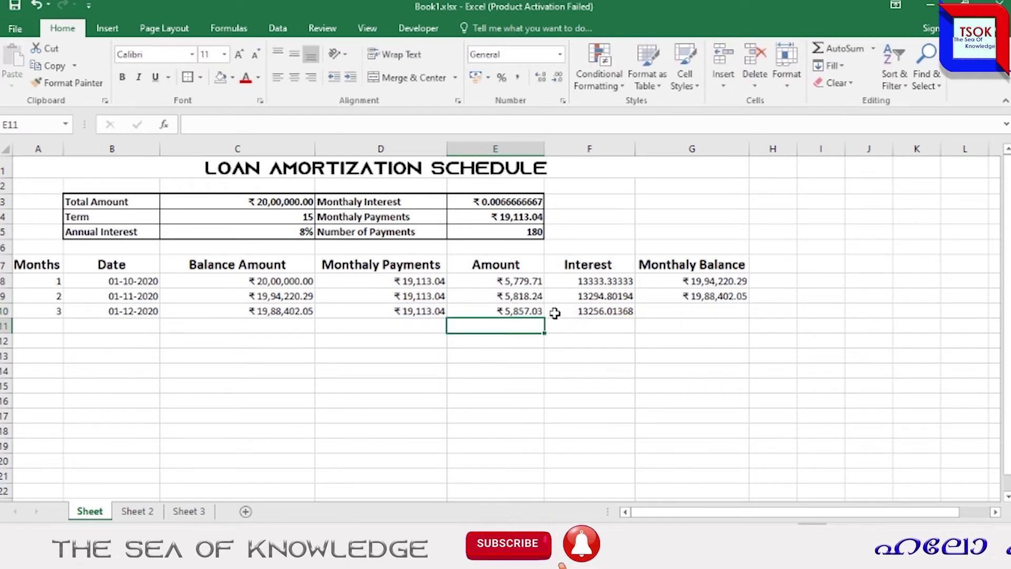
- Calculate the third month's remaining balance in G10 with the formula =C10-E10
click(557, 360)
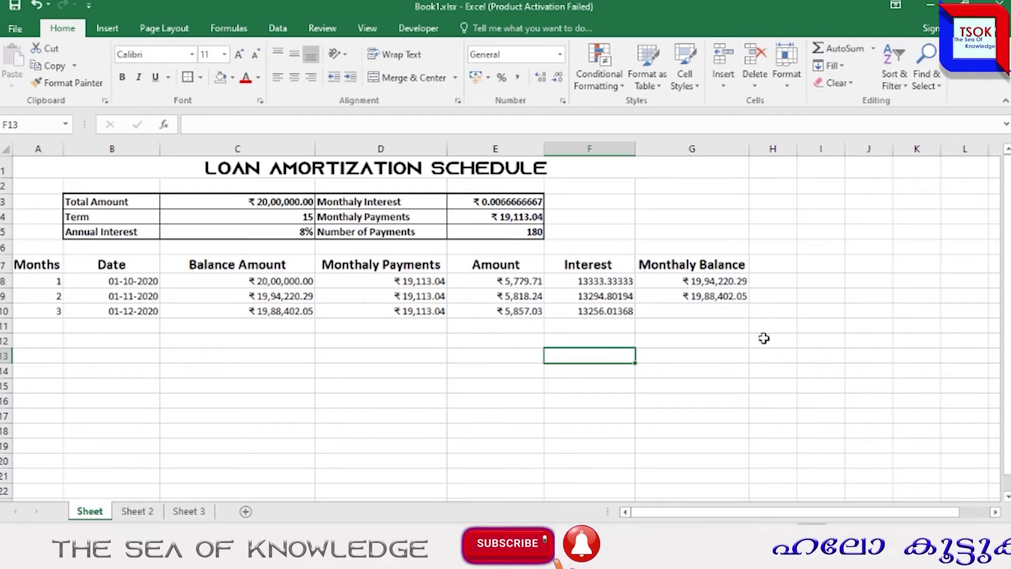
click(706, 313)
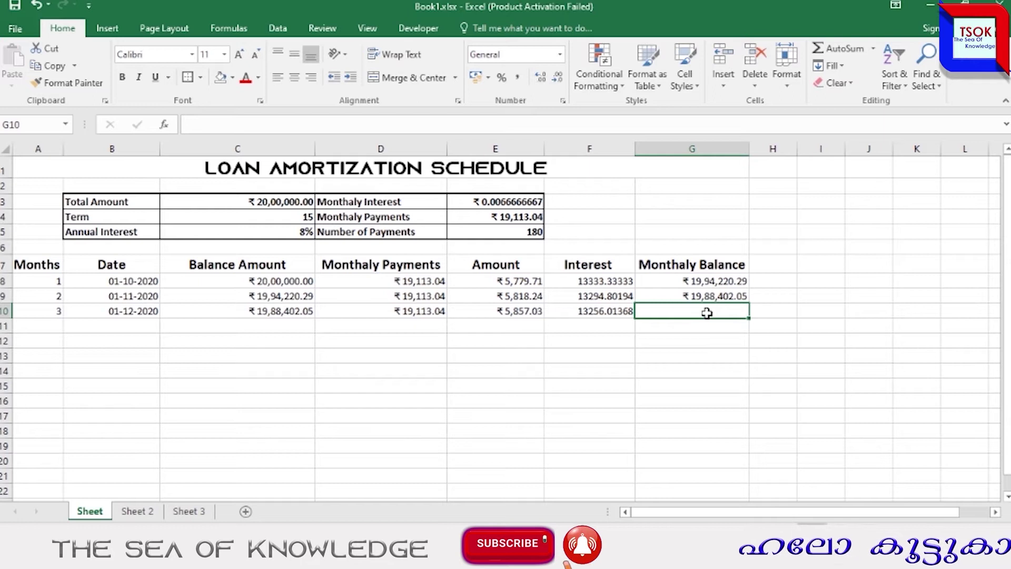
text(=)
click(291, 312)
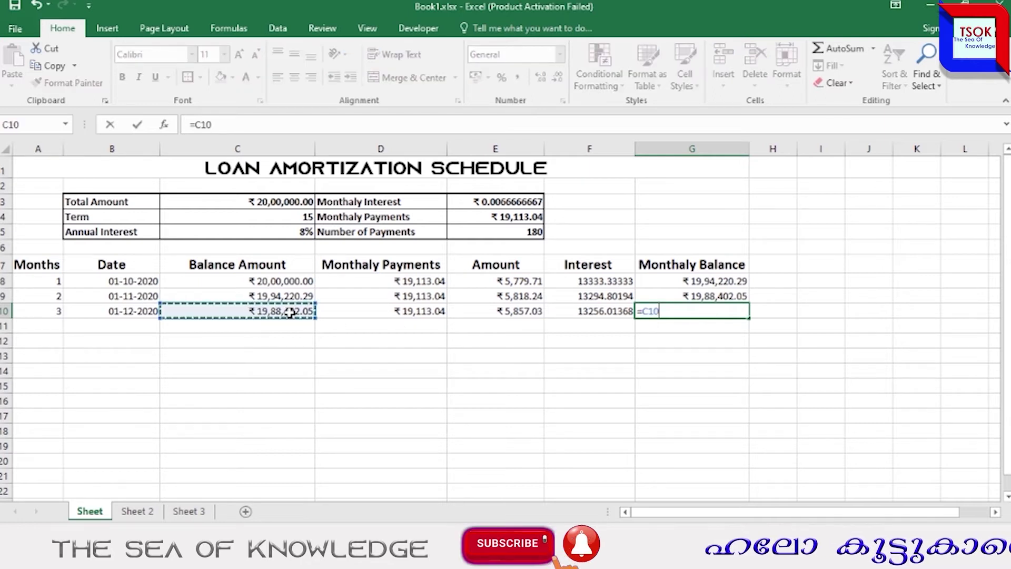
text(-)
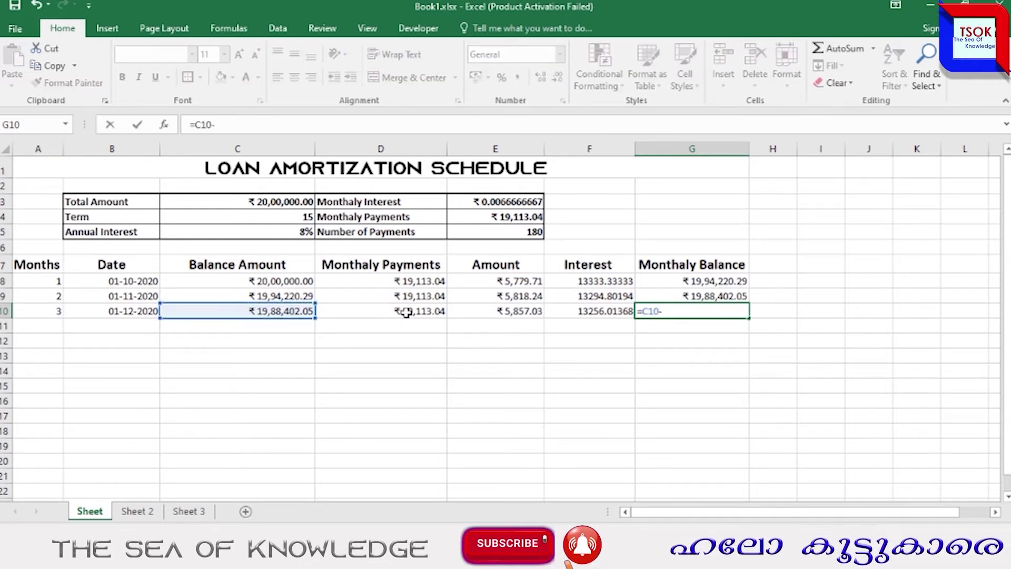
click(532, 312)
key(Return)
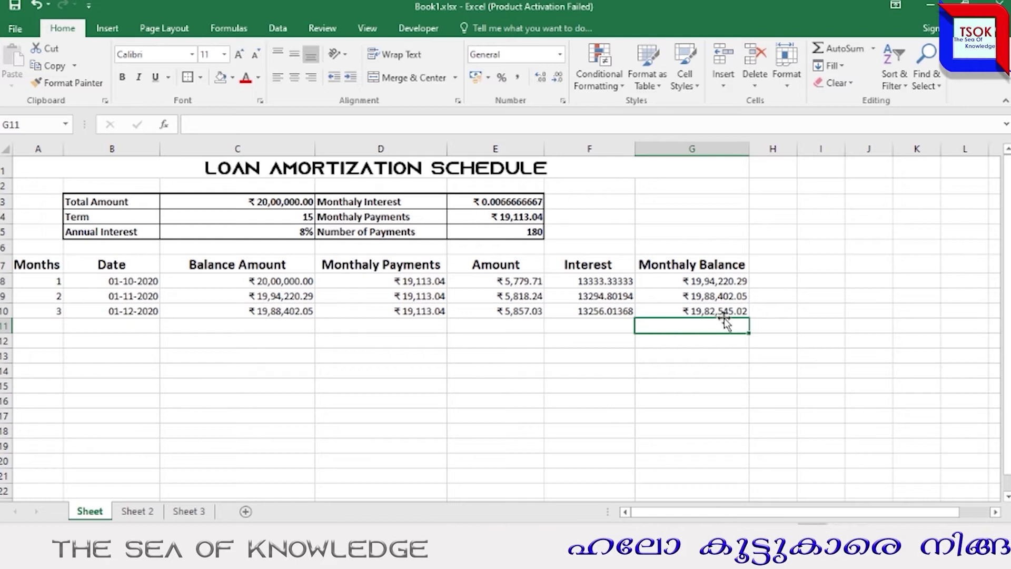
key(Down)
key(Down)
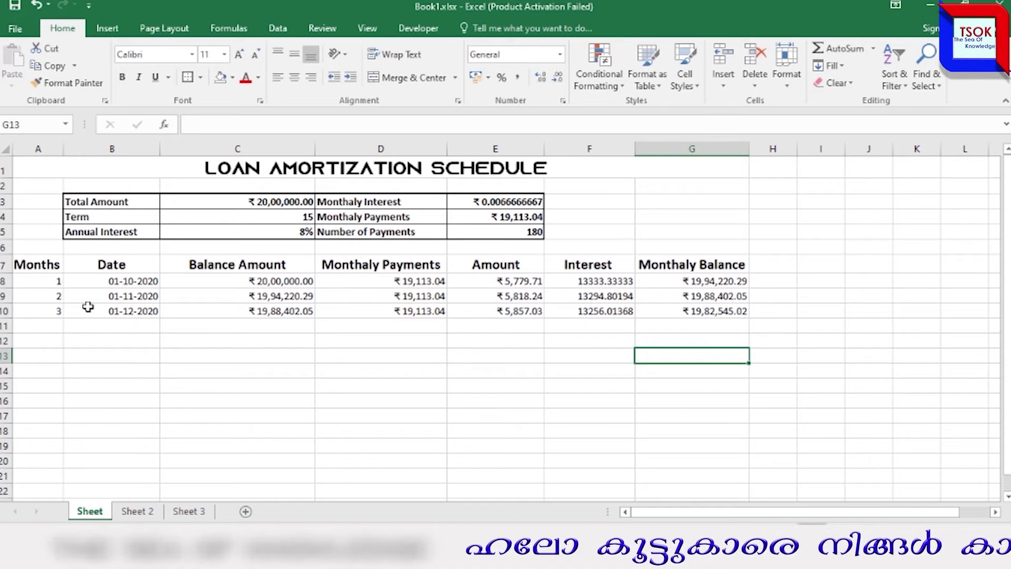
- Fill the month 2 and 3 rows (A9:G10) down to row 31 to extend the schedule through month 24
drag(41, 298, 725, 478)
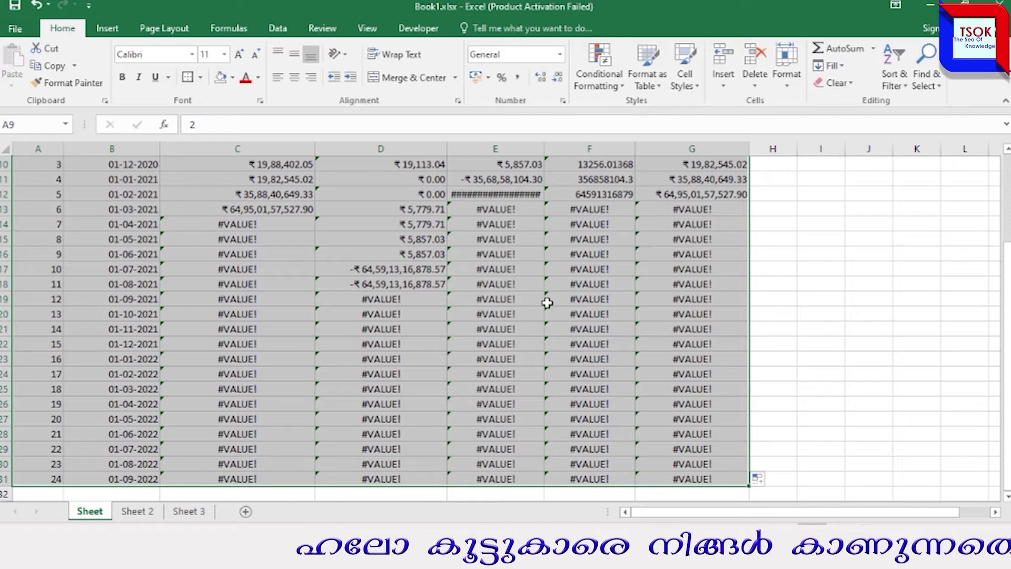
scroll(555, 334, up, 3)
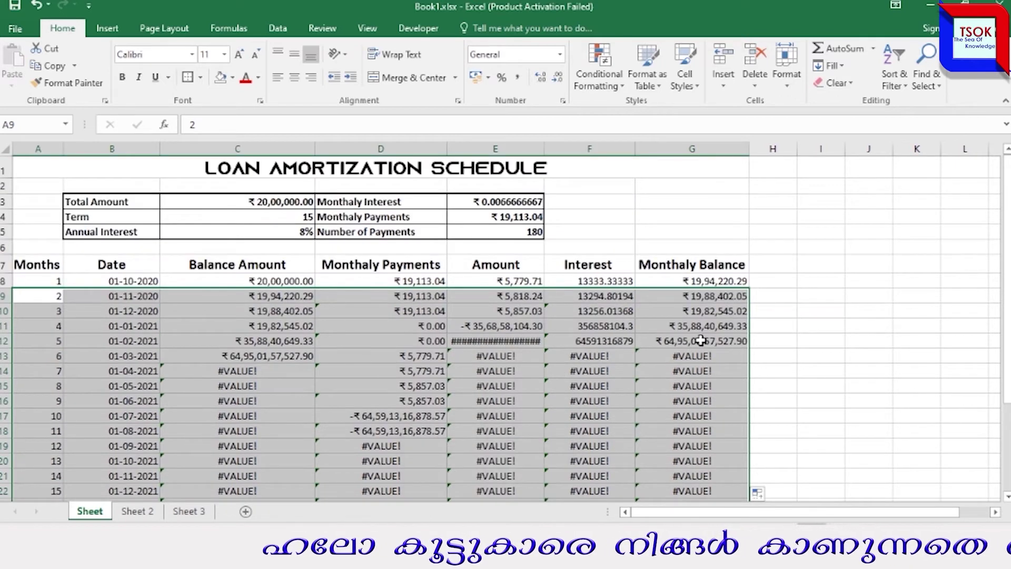
- Examine the filled formulas in the Monthaly Balance and Interest columns for the cell references they use
click(699, 310)
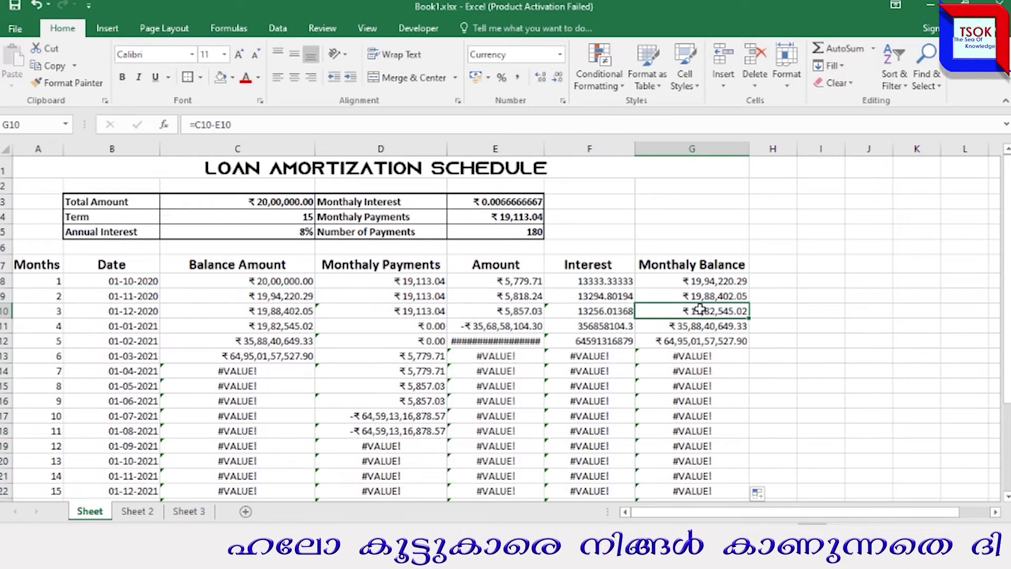
click(702, 326)
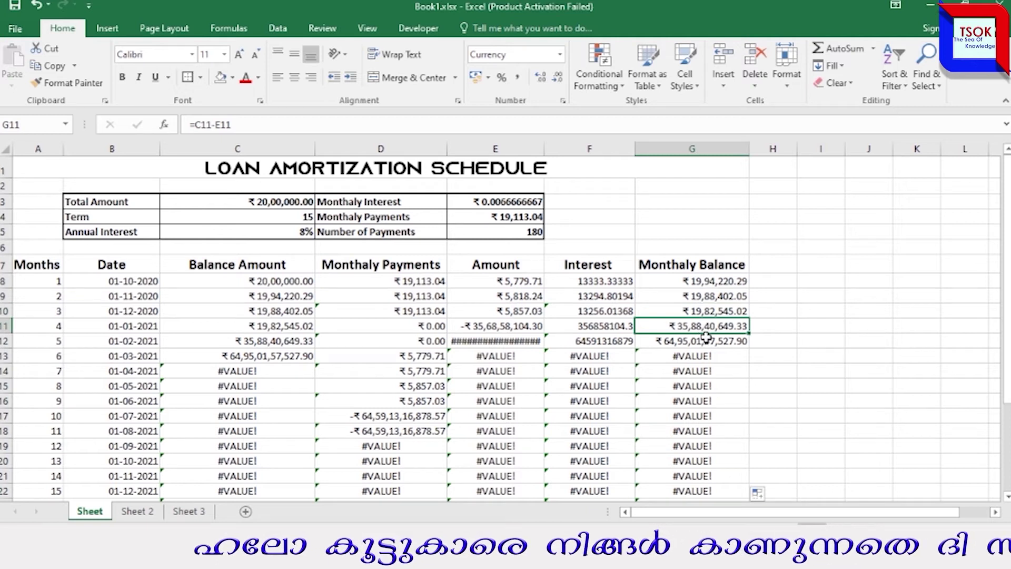
click(707, 343)
click(708, 360)
click(711, 384)
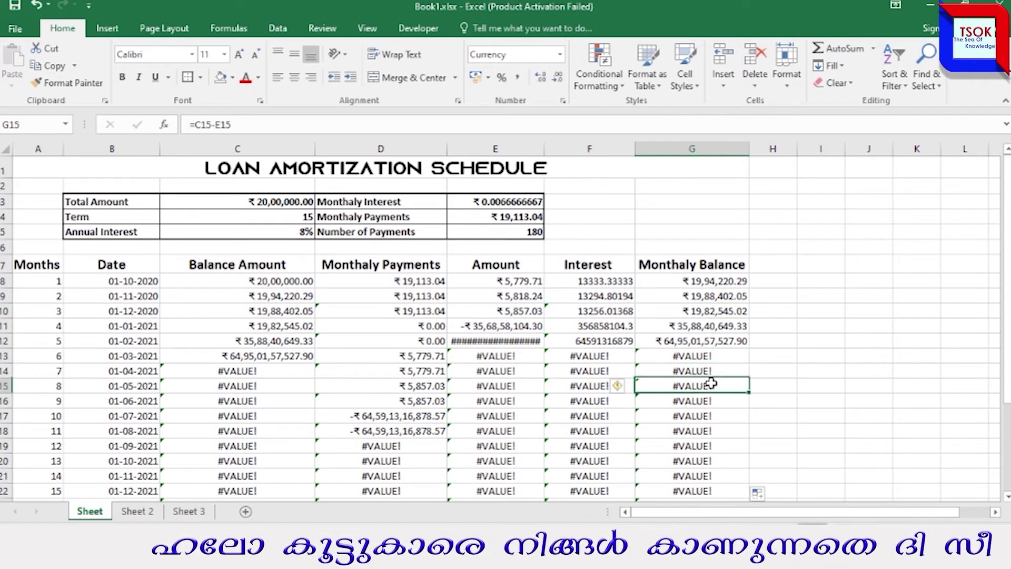
click(605, 295)
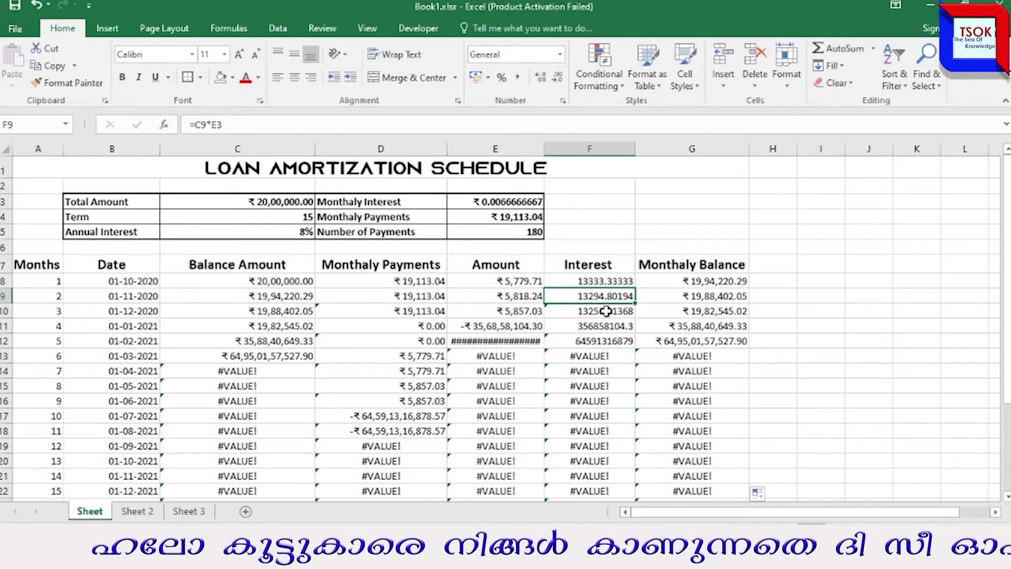
click(606, 311)
click(609, 327)
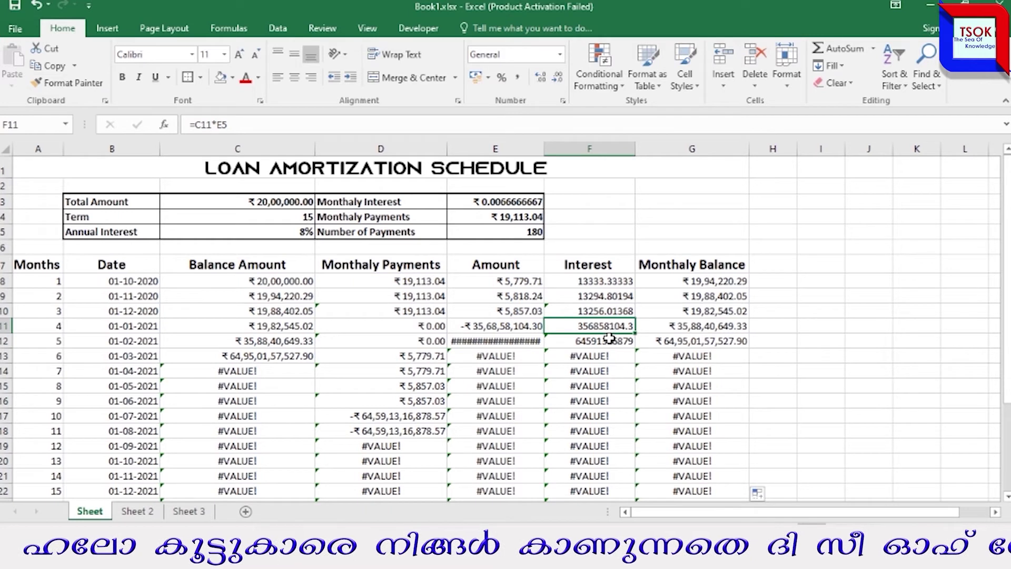
click(609, 340)
click(609, 326)
click(608, 311)
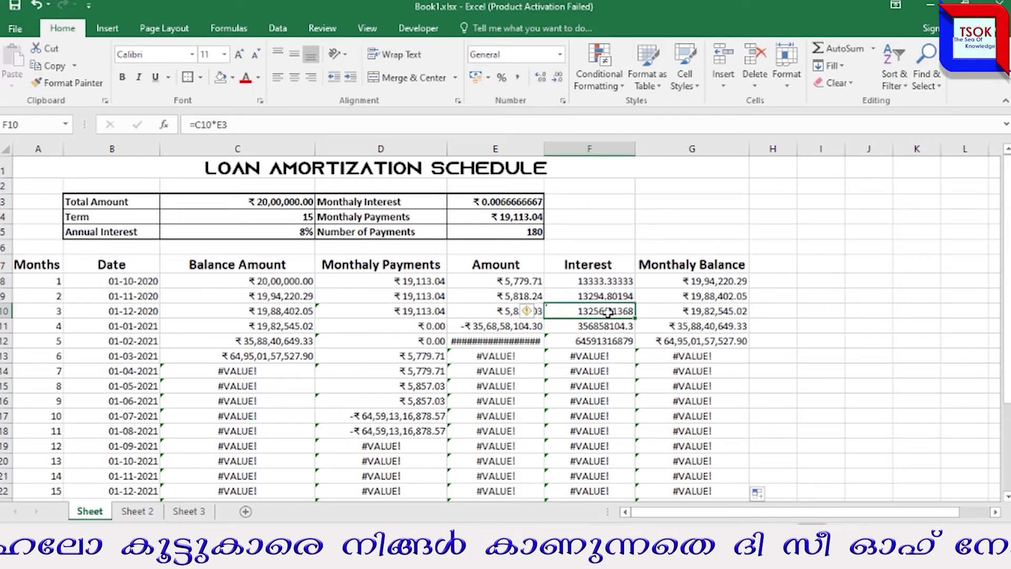
- Examine the filled formulas in the Amount, Monthaly Payments and Balance Amount columns, and check a filled date
click(505, 312)
click(505, 326)
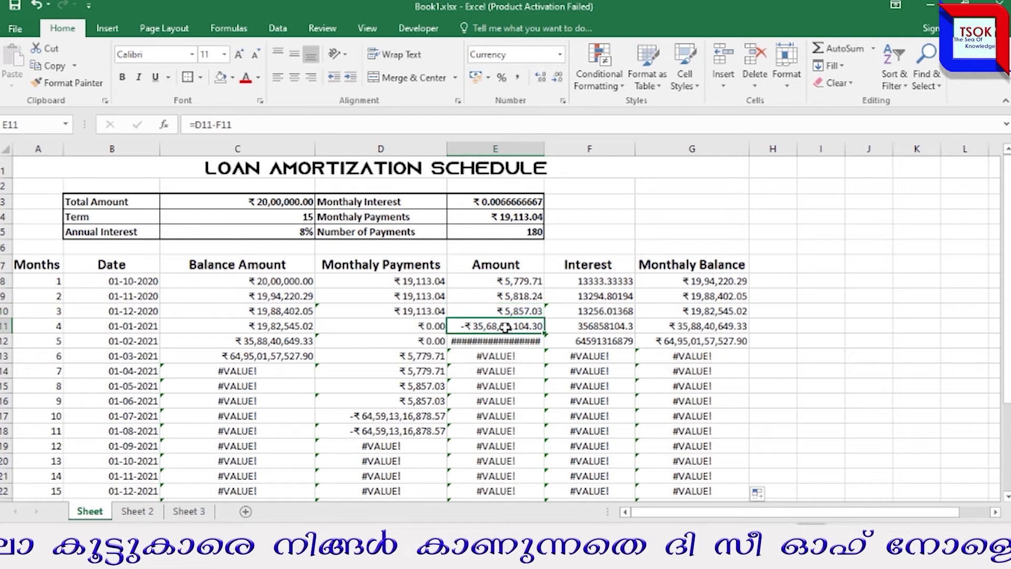
click(505, 339)
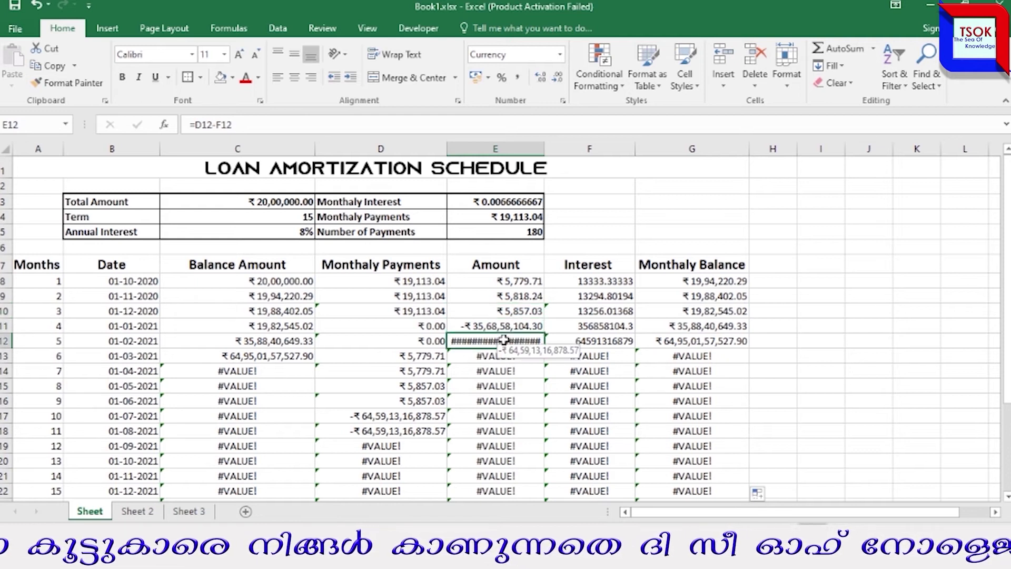
click(423, 310)
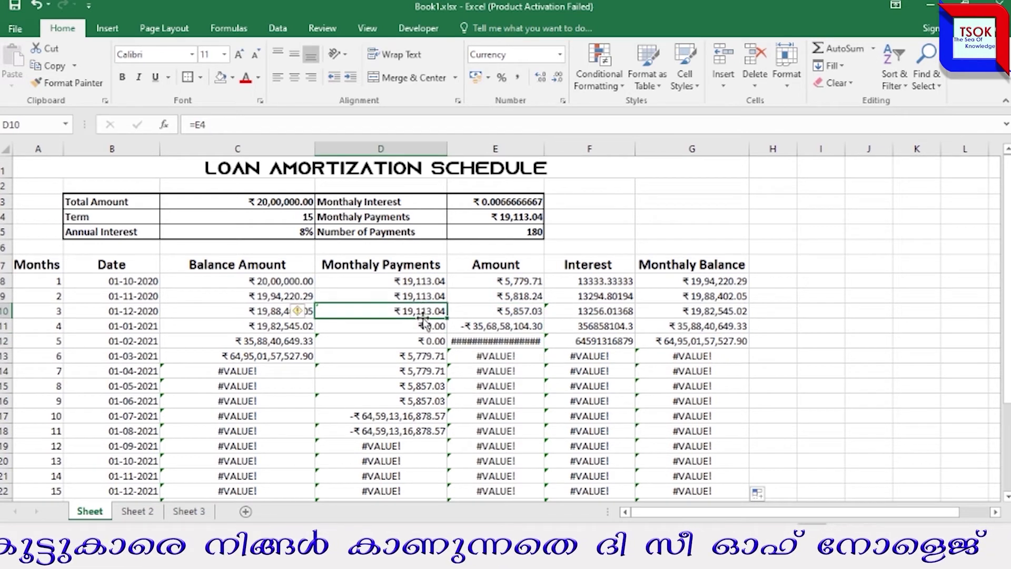
click(425, 326)
click(425, 339)
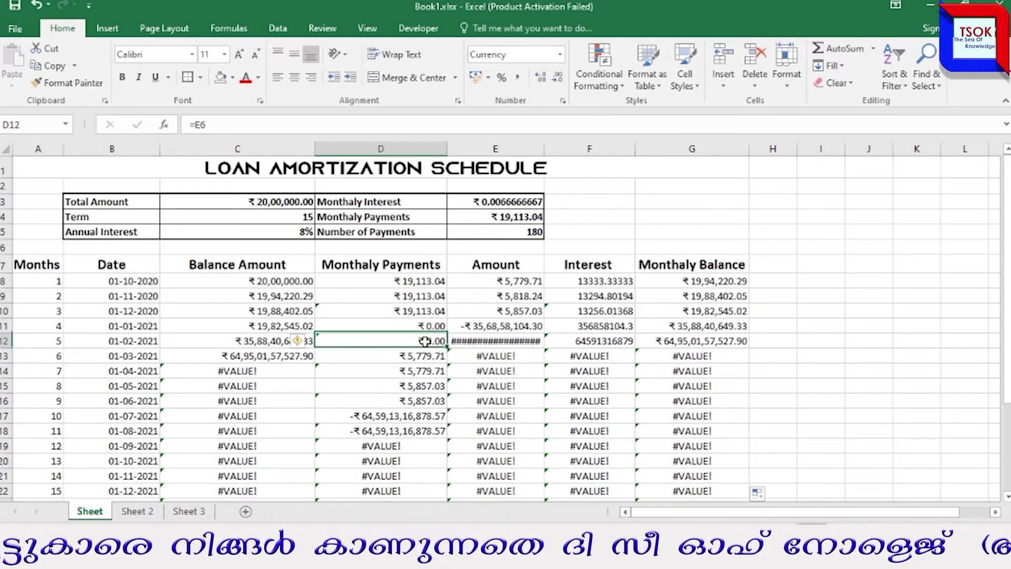
click(424, 358)
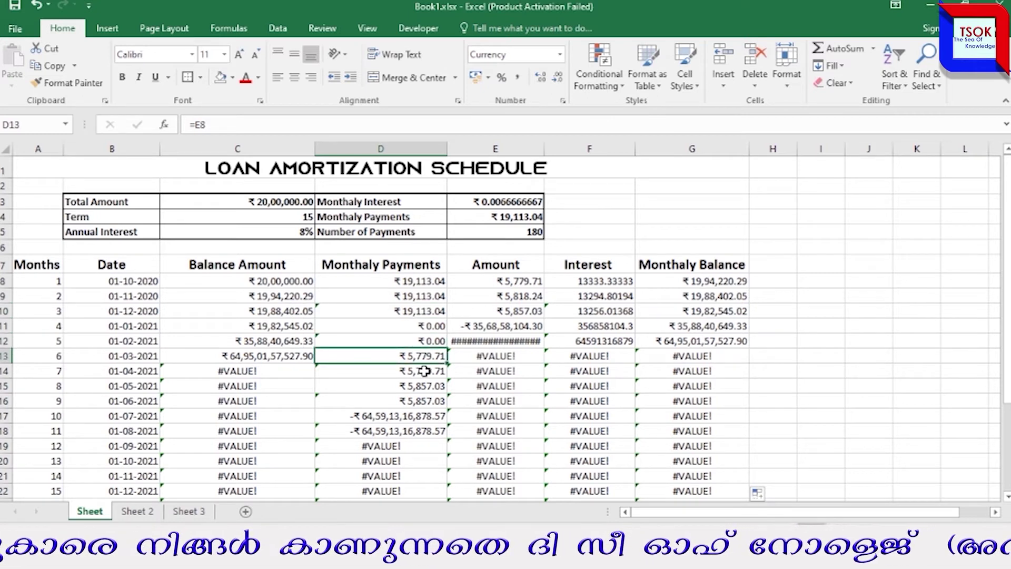
click(424, 377)
click(425, 402)
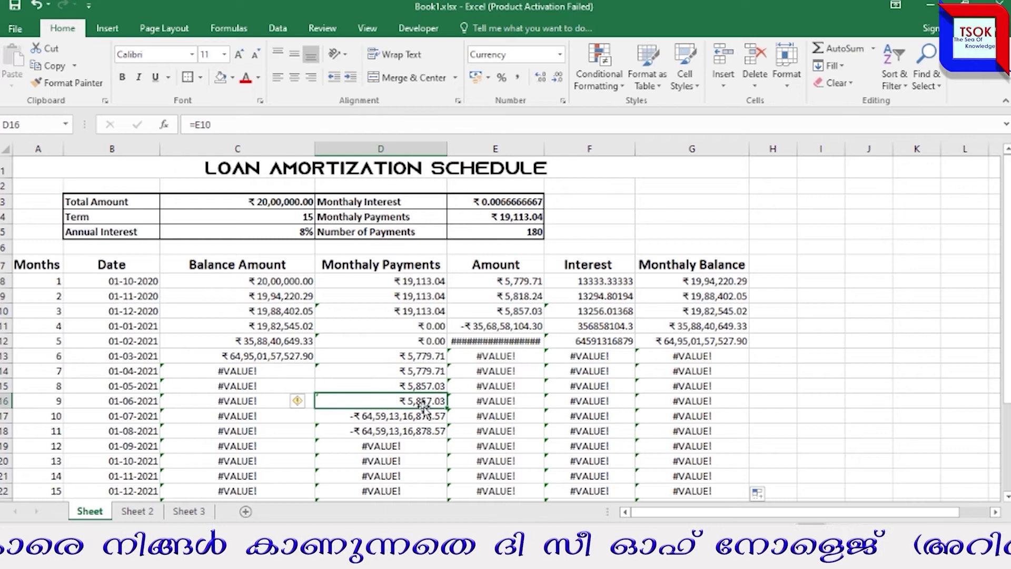
click(275, 329)
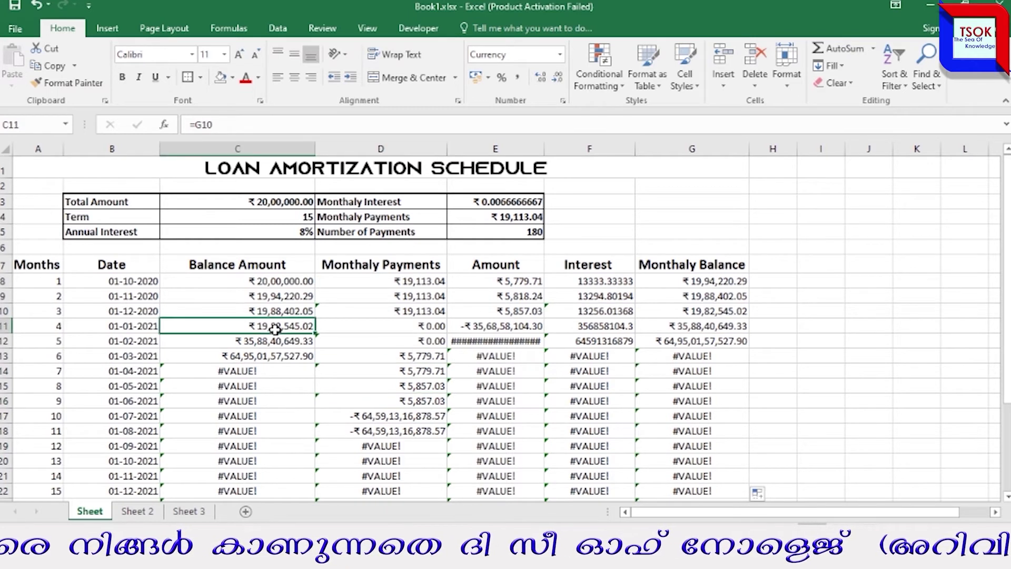
click(272, 343)
click(261, 356)
click(257, 370)
click(256, 385)
click(256, 403)
click(124, 358)
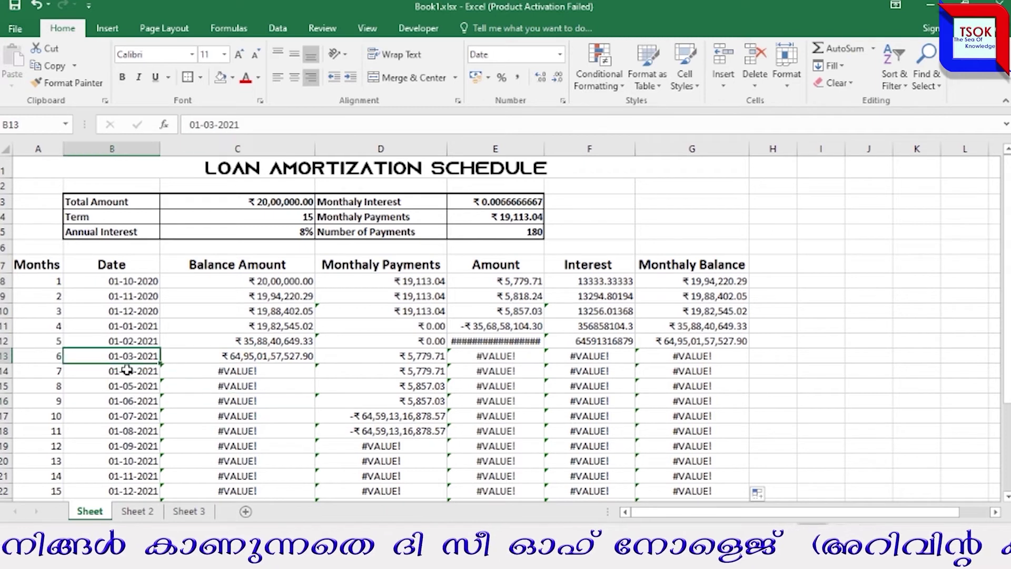
- Undo the fill below month 3 and check the monthly payment formula in D9
click(33, 5)
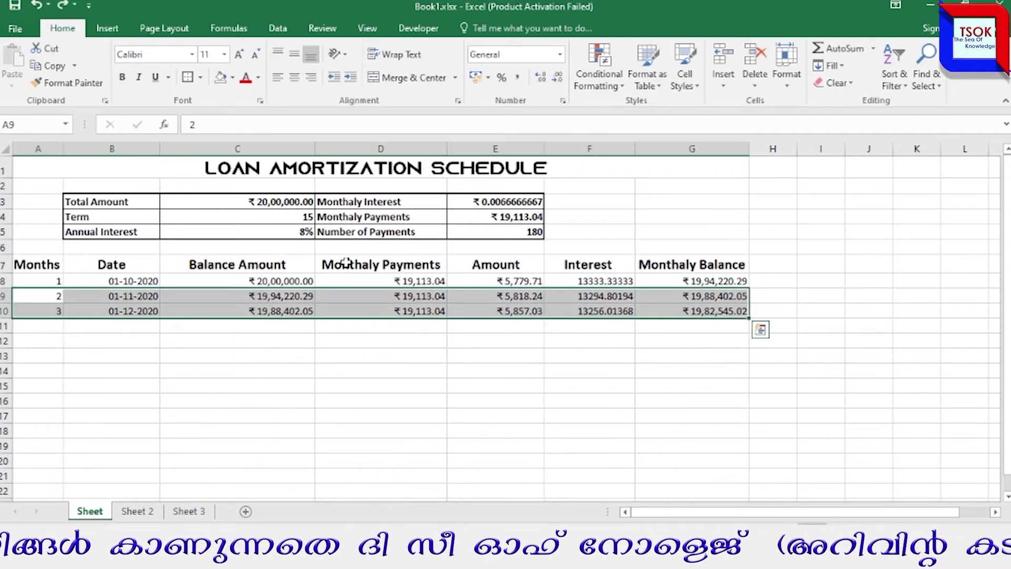
click(612, 401)
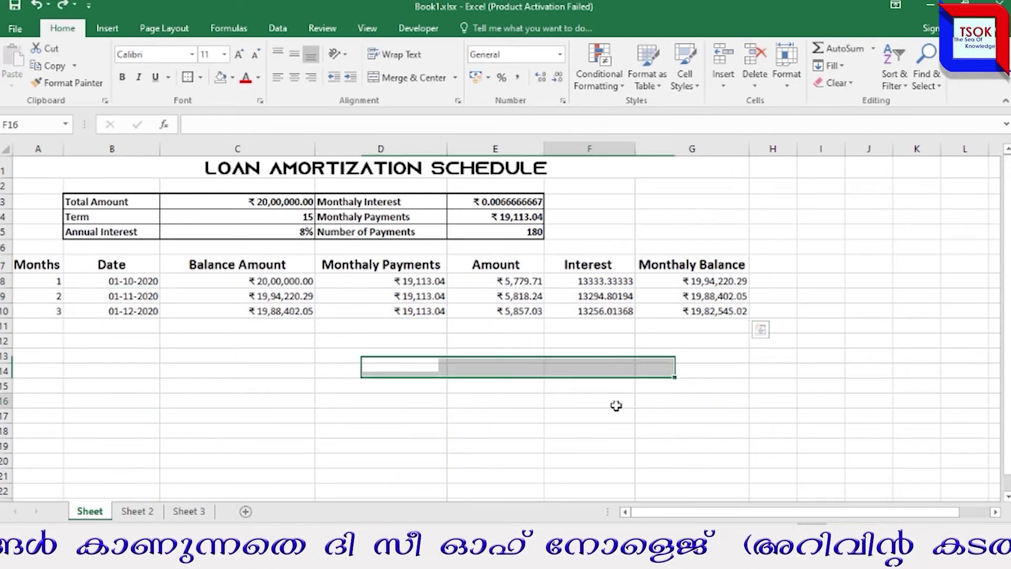
click(424, 297)
text(=E4)
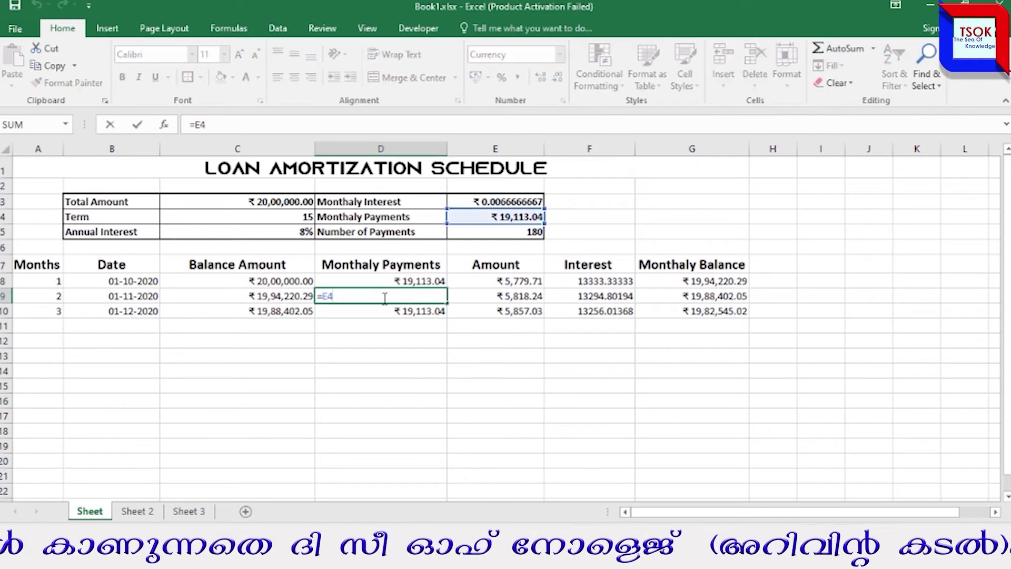
click(612, 313)
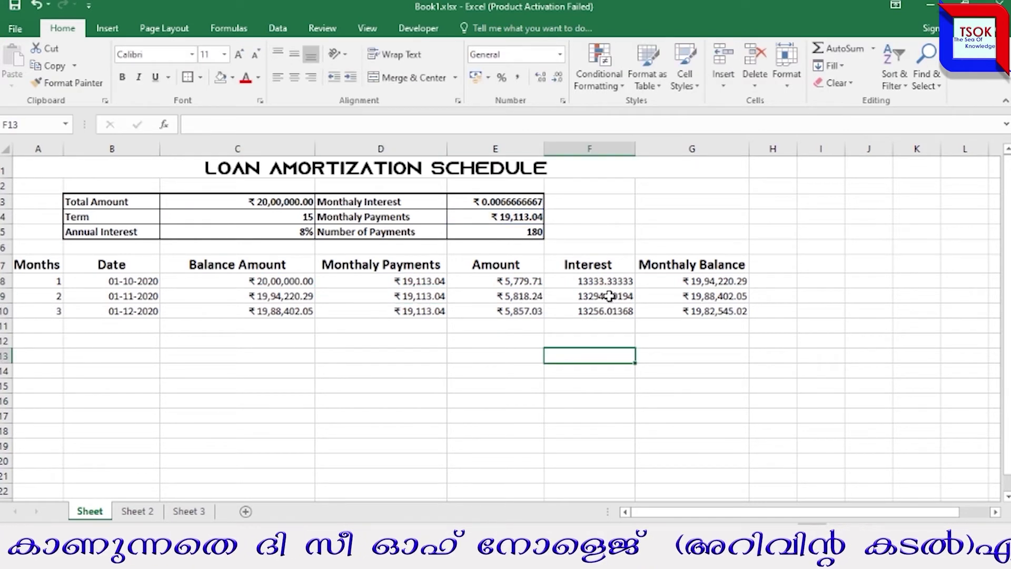
- Make the monthly interest reference absolute in the second month's interest formula, so F9 is =C9*$E$3
double_click(611, 297)
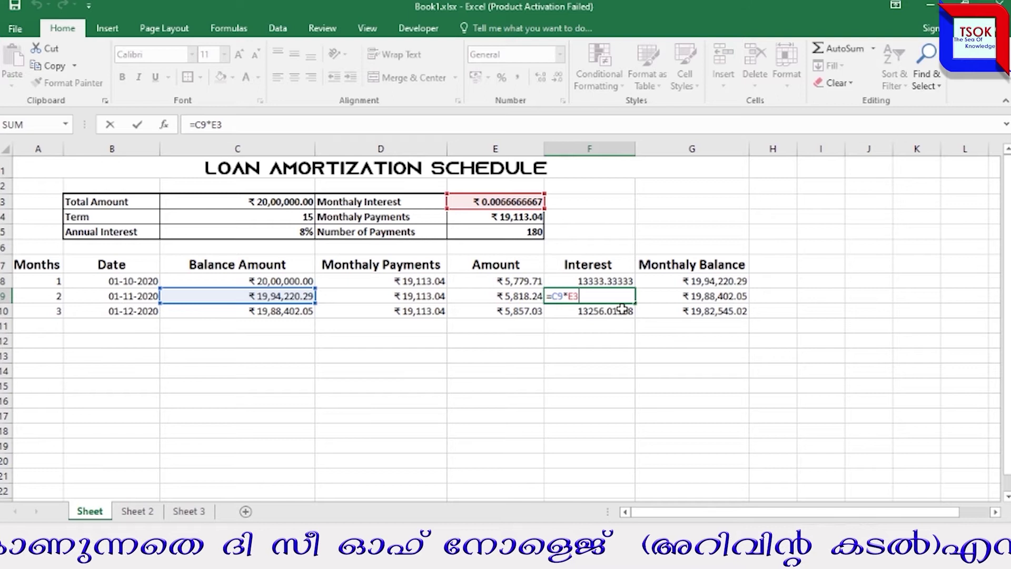
click(625, 368)
click(594, 297)
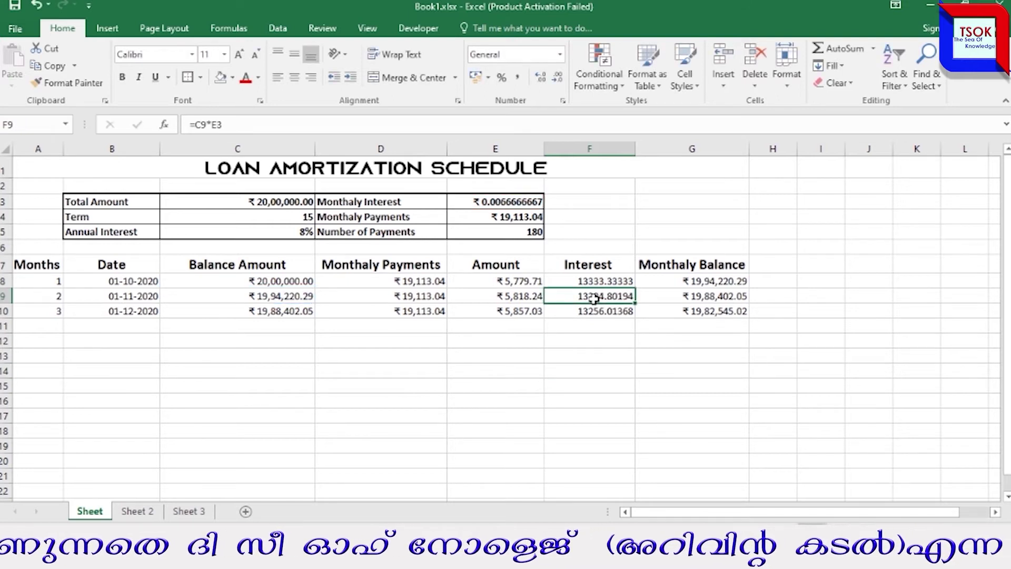
click(211, 123)
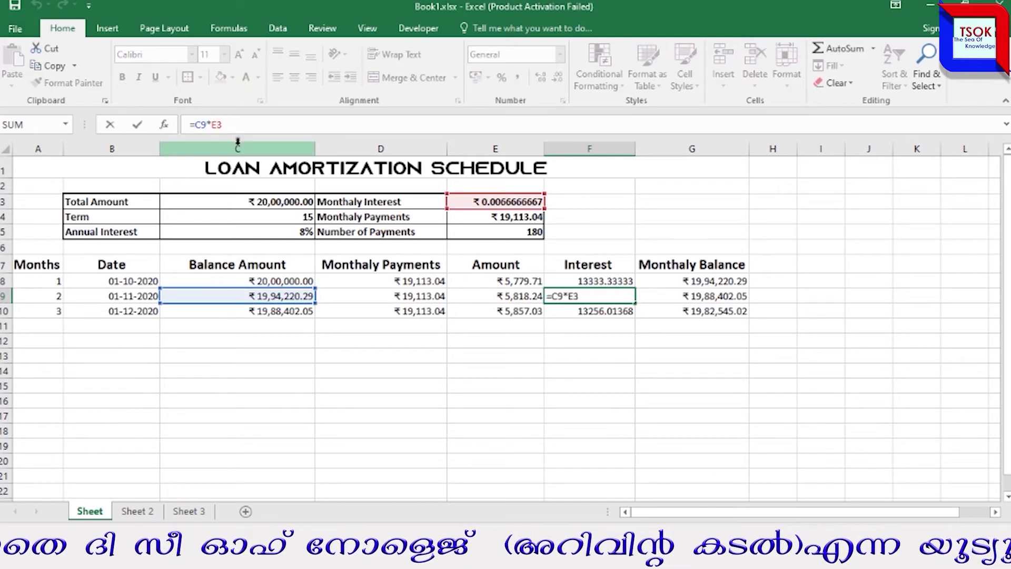
text($E$)
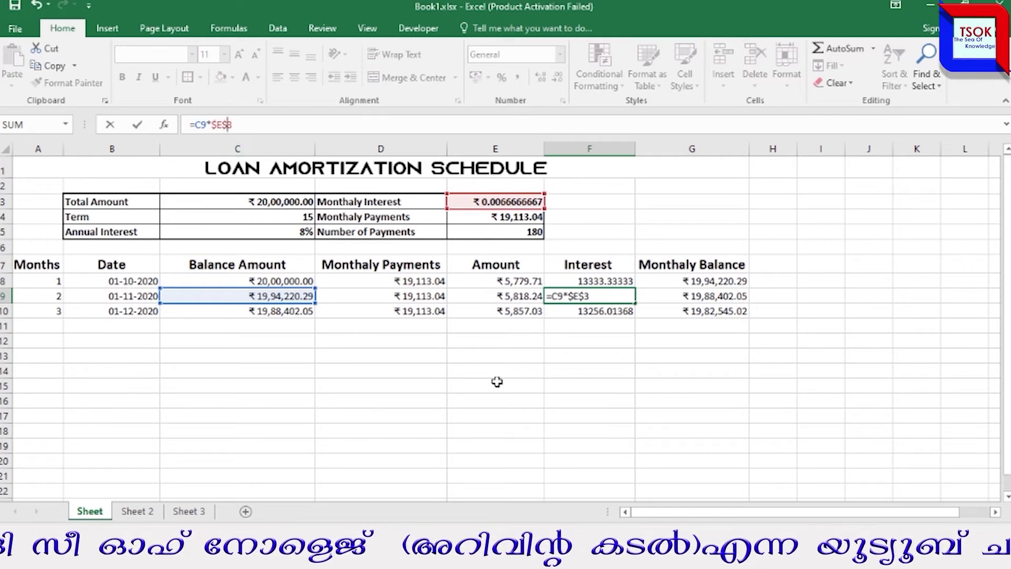
click(561, 429)
- Change the third month's interest formula in F10 to =C10*$E$3
click(596, 311)
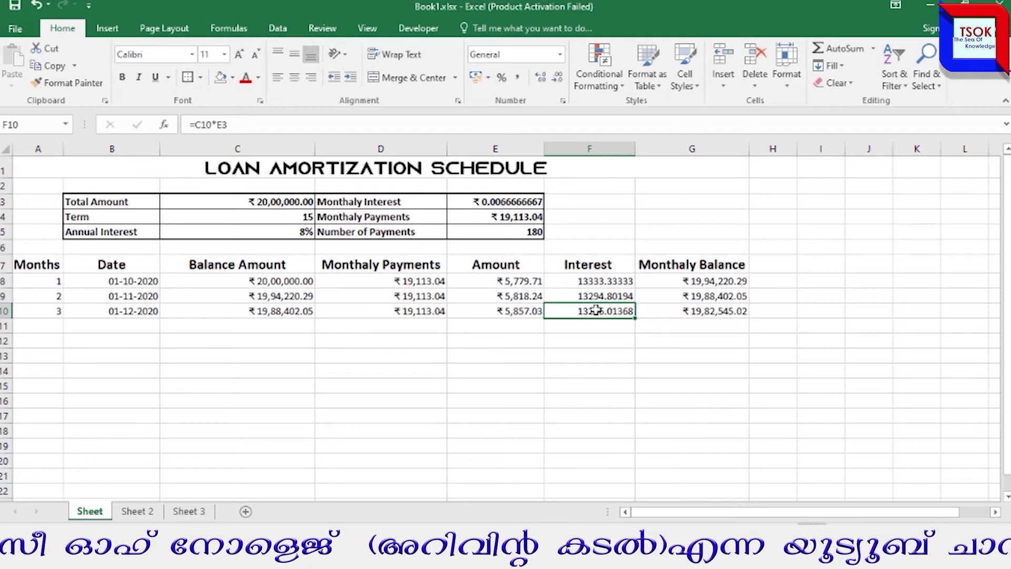
click(216, 124)
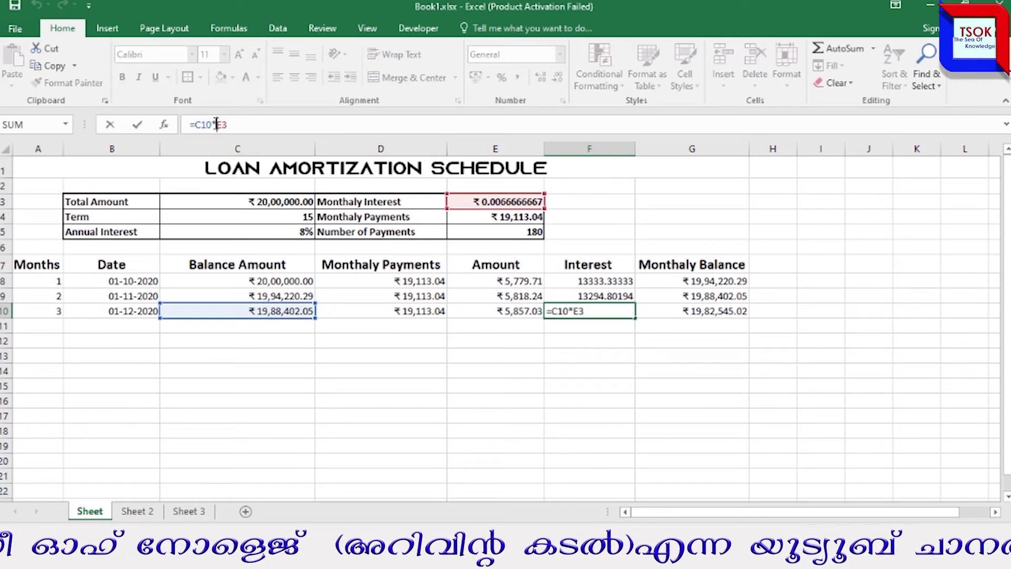
text($E$)
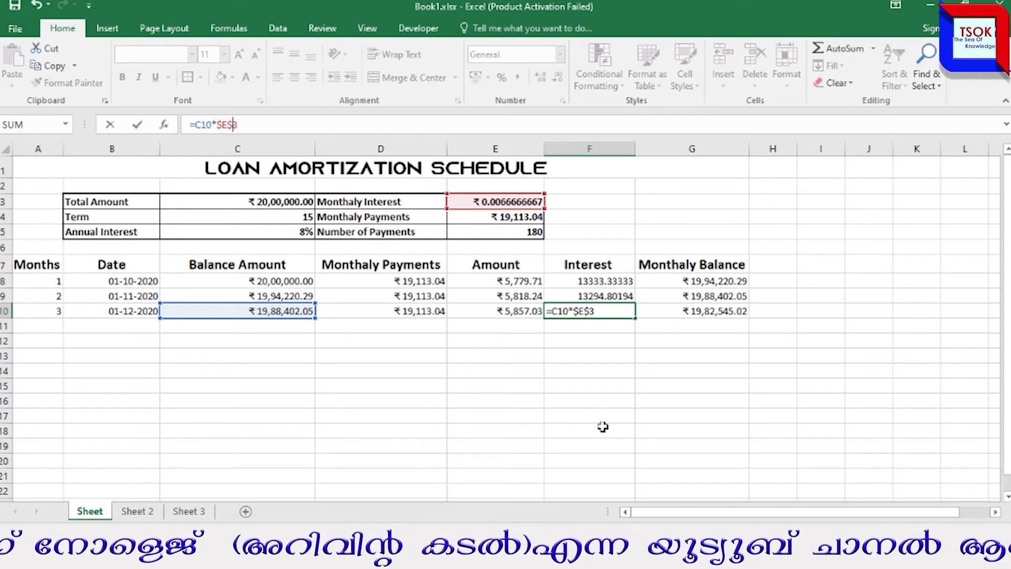
click(604, 427)
- Make the second month's payment reference absolute by changing D9 to =$E$4
click(425, 296)
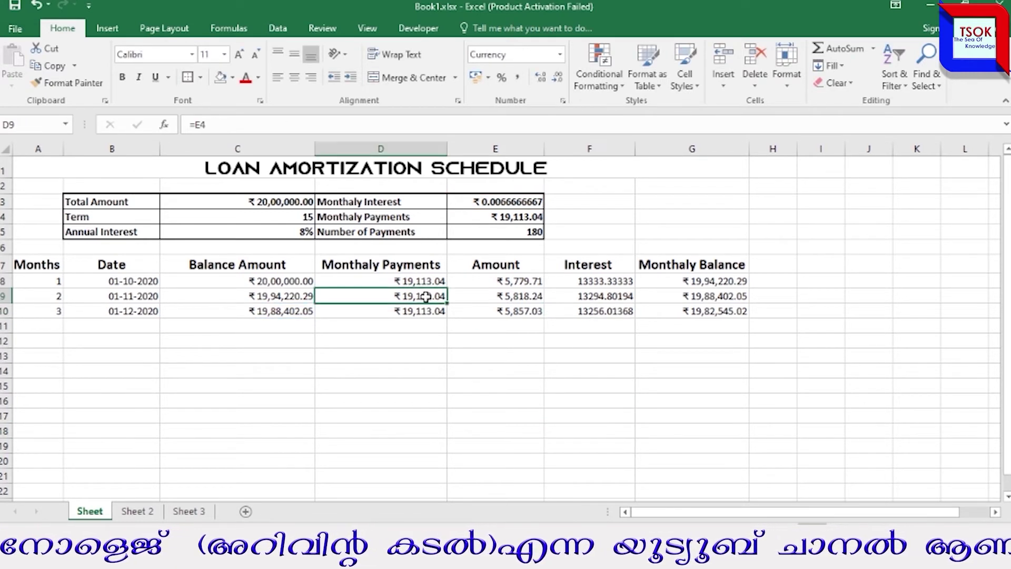
click(219, 126)
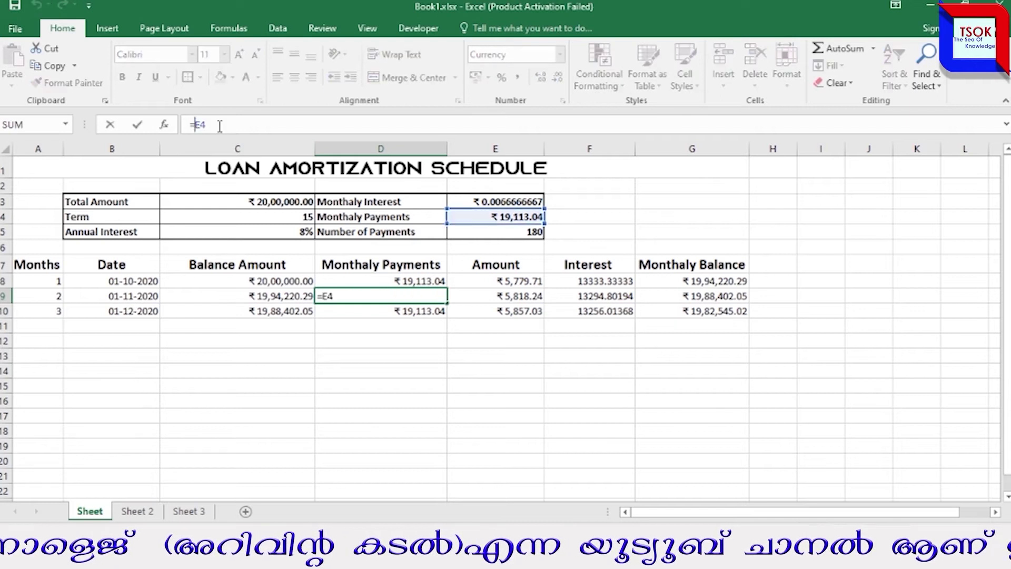
text($E$)
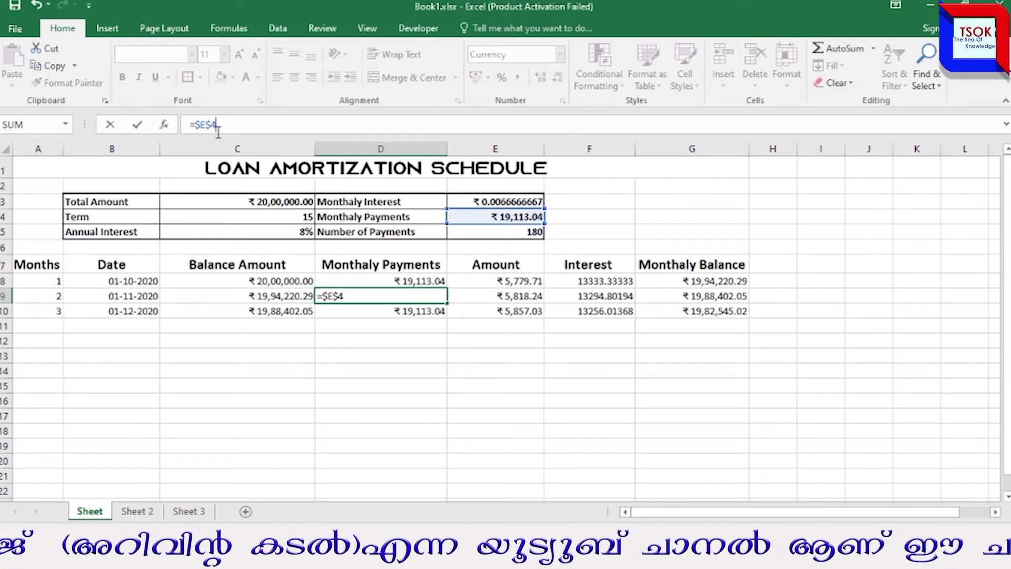
key(Return)
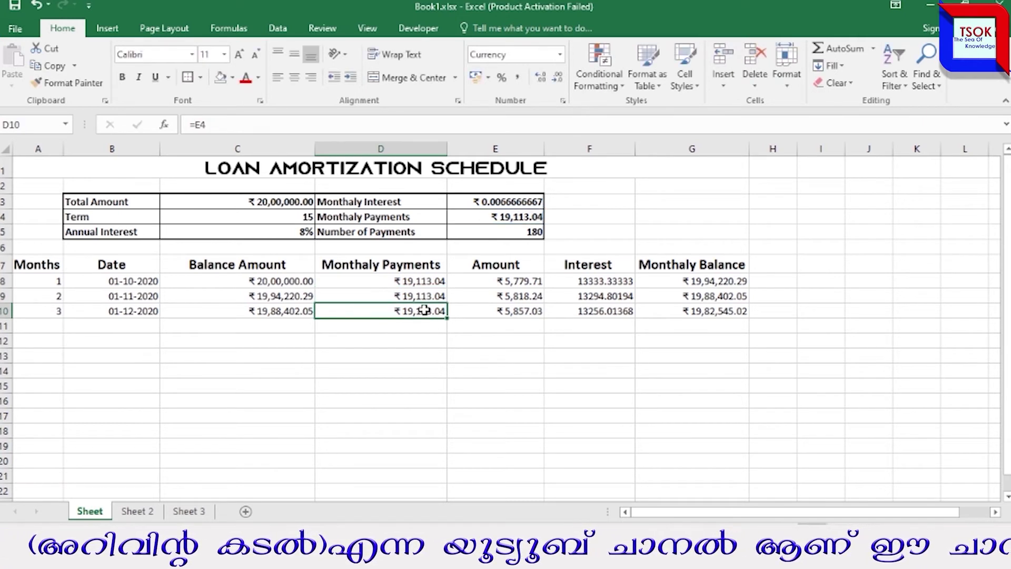
- Change the third month's payment formula in D10 to =$E$4
click(196, 125)
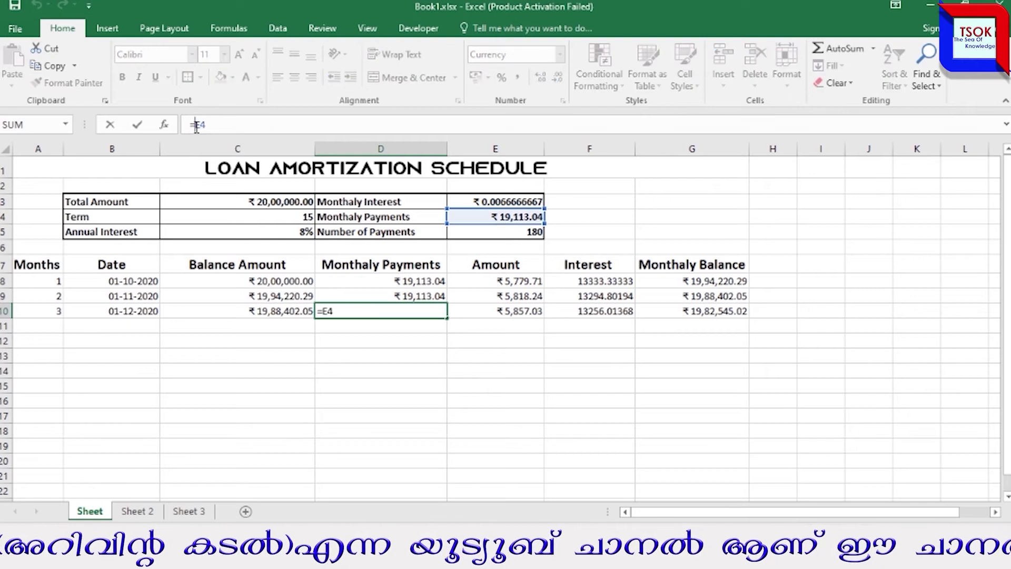
text($E$)
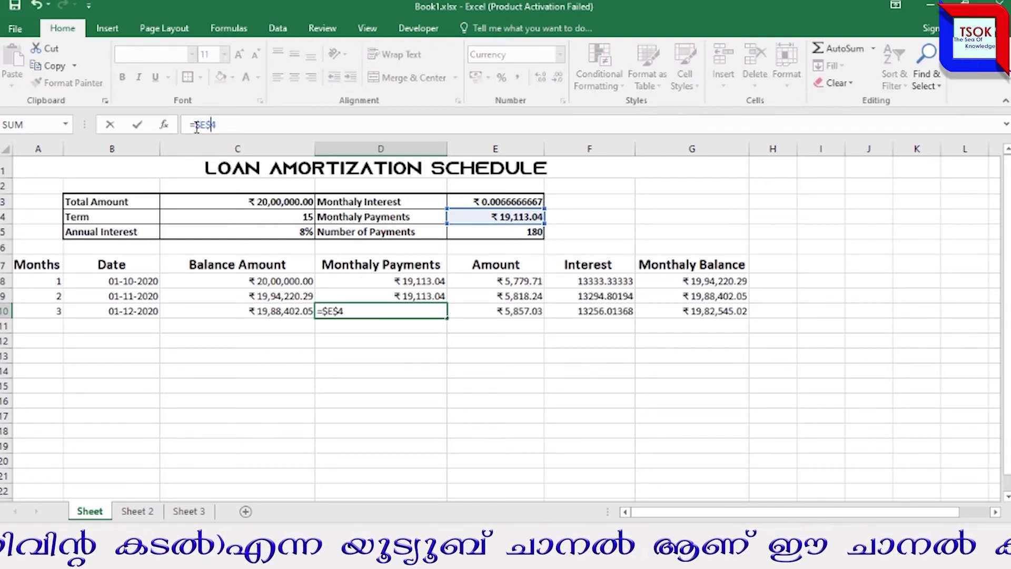
click(381, 363)
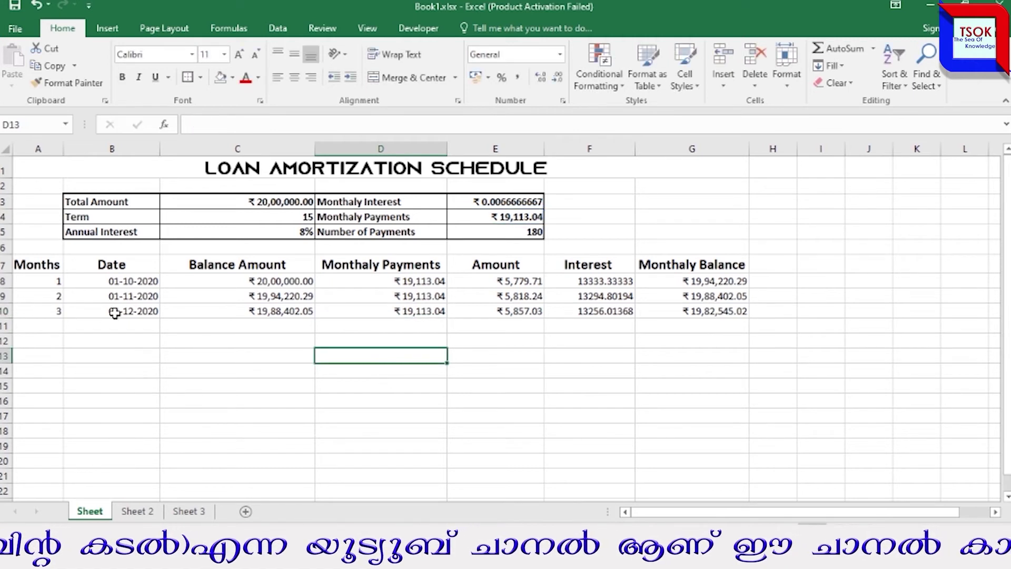
- Try filling the month 2 and 3 rows (A9:G10) down to row 21, through month 14, and undo the fill
drag(41, 302, 761, 479)
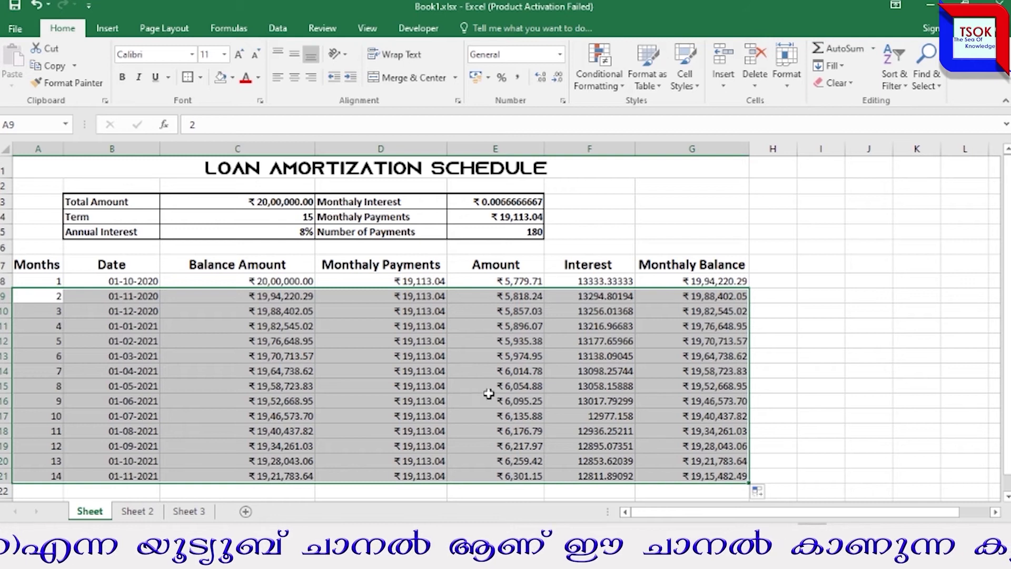
click(834, 327)
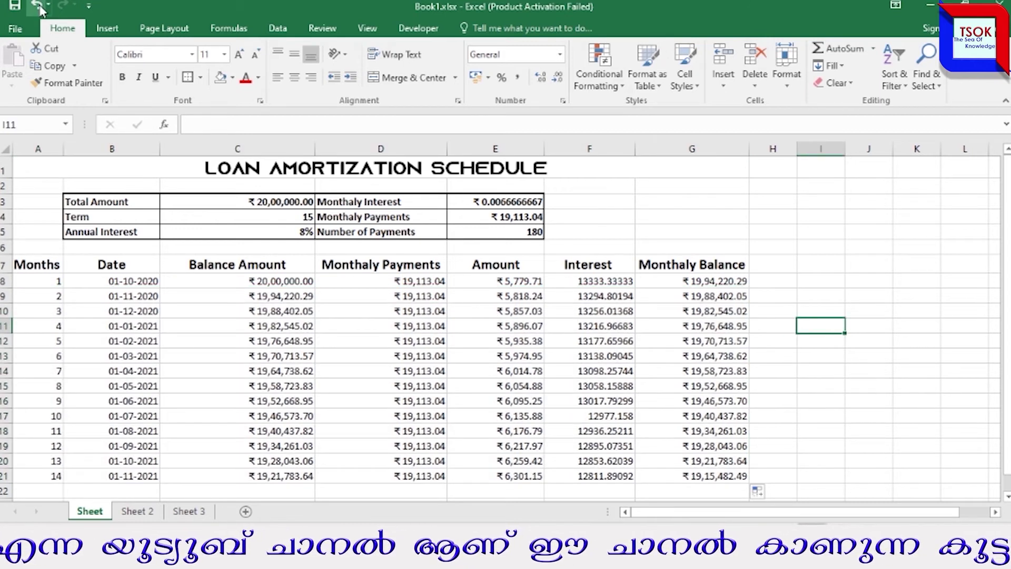
click(36, 4)
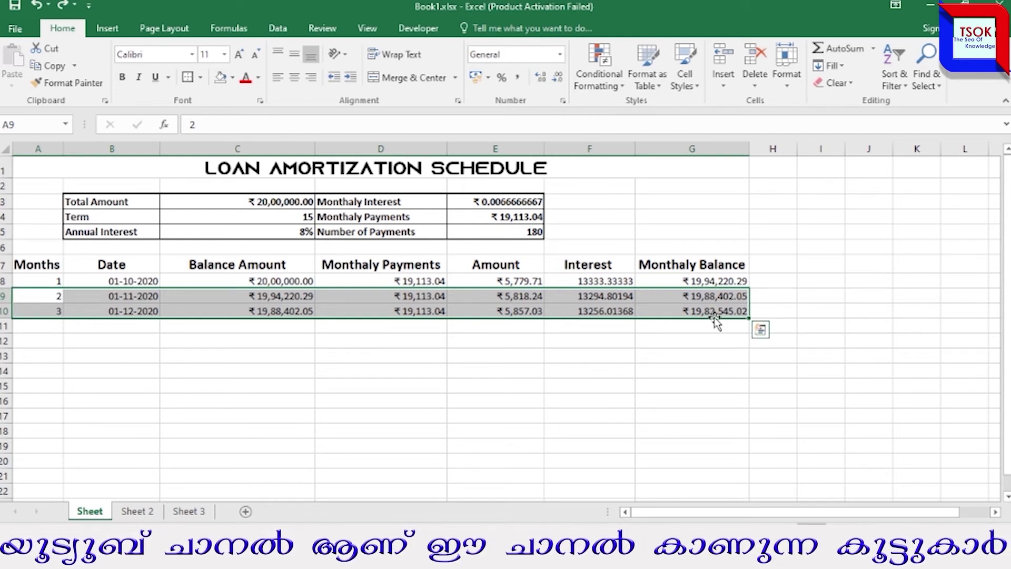
- Fill the month 2 and 3 rows (A9:G10) down to row 187, through month 180
drag(752, 317, 746, 522)
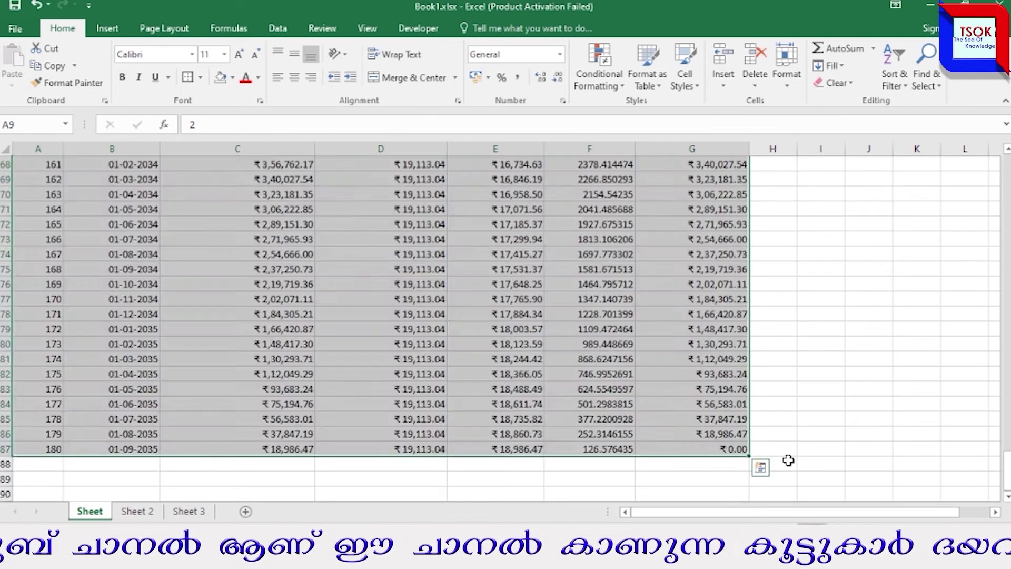
click(789, 462)
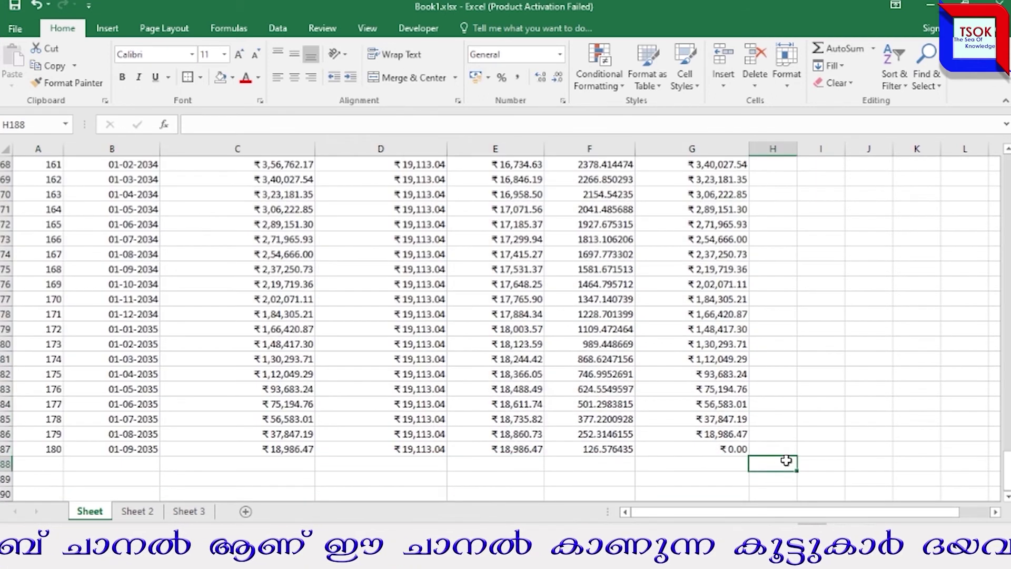
scroll(368, 421, down, 1)
key(Right)
key(Right)
key(Up)
key(Up)
key(Up)
key(Up)
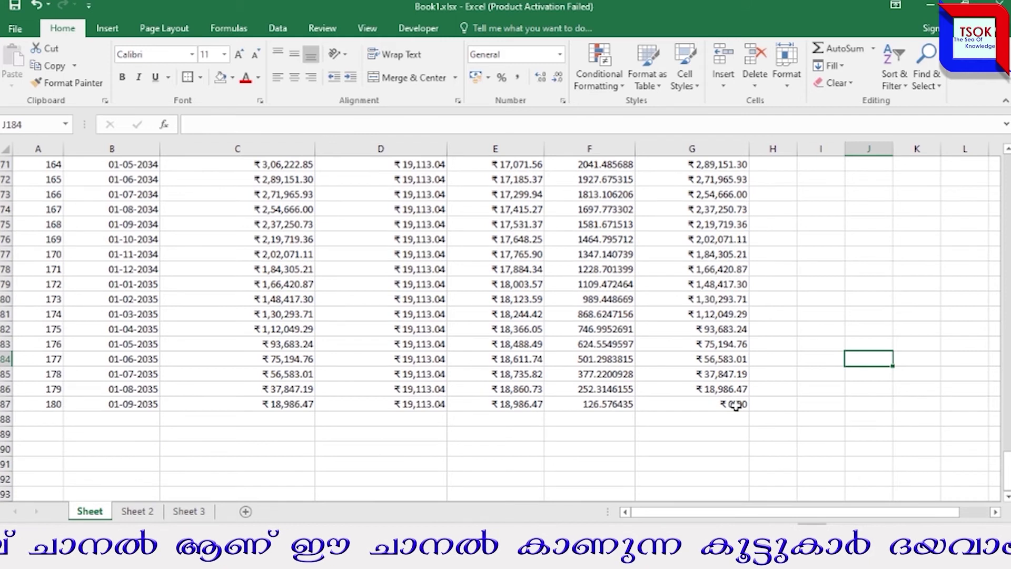
- Total the Amount column below the schedule by entering =SUM(E8:E187) in E189
scroll(767, 344, down, 1)
key(Left)
key(Left)
key(Left)
key(Left)
key(Left)
key(Down)
key(Down)
key(Down)
key(Down)
key(Down)
scroll(672, 369, up, 7)
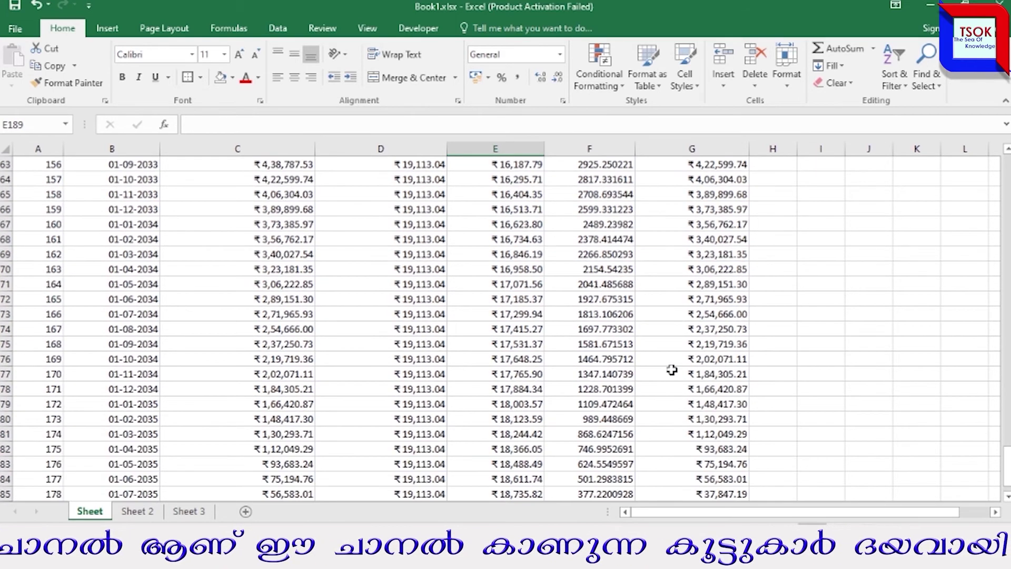
scroll(707, 343, down, 13)
scroll(685, 341, up, 4)
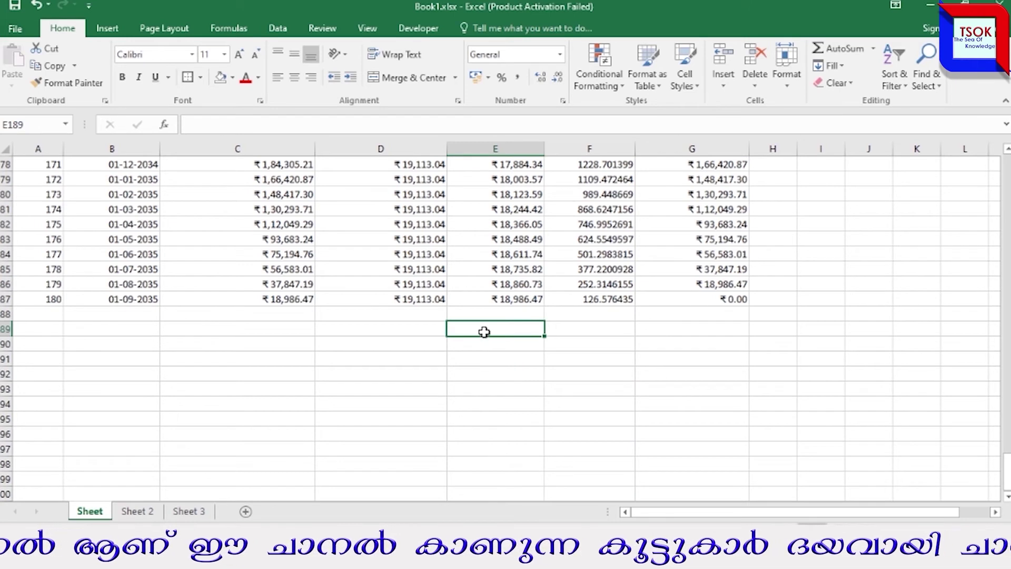
text(=su)
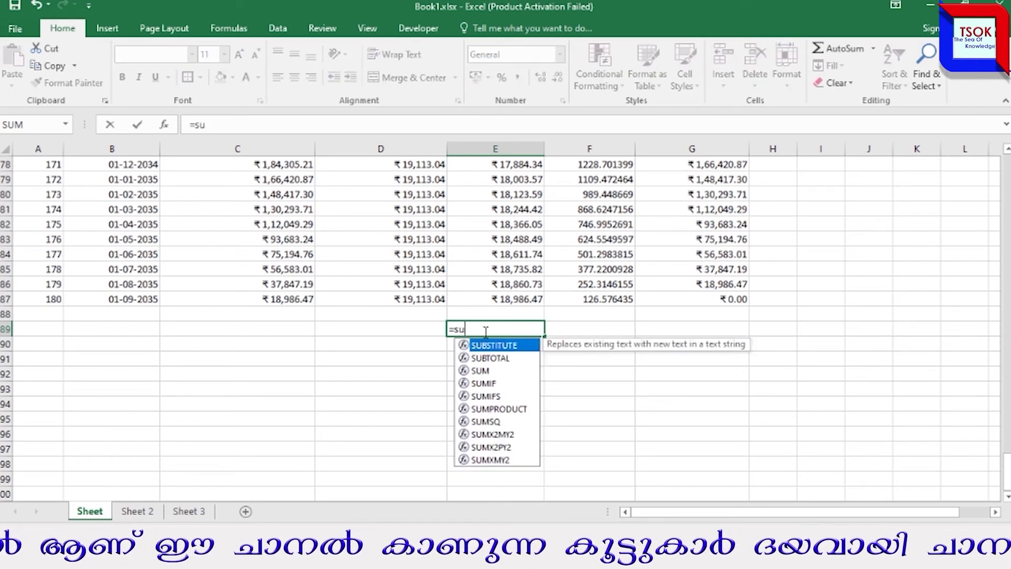
text(m)
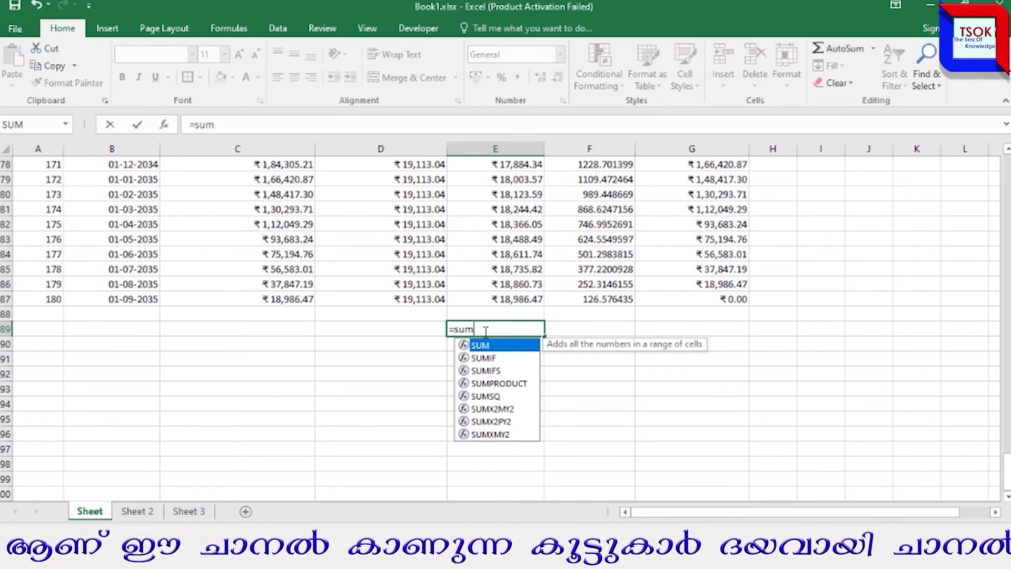
key(Tab)
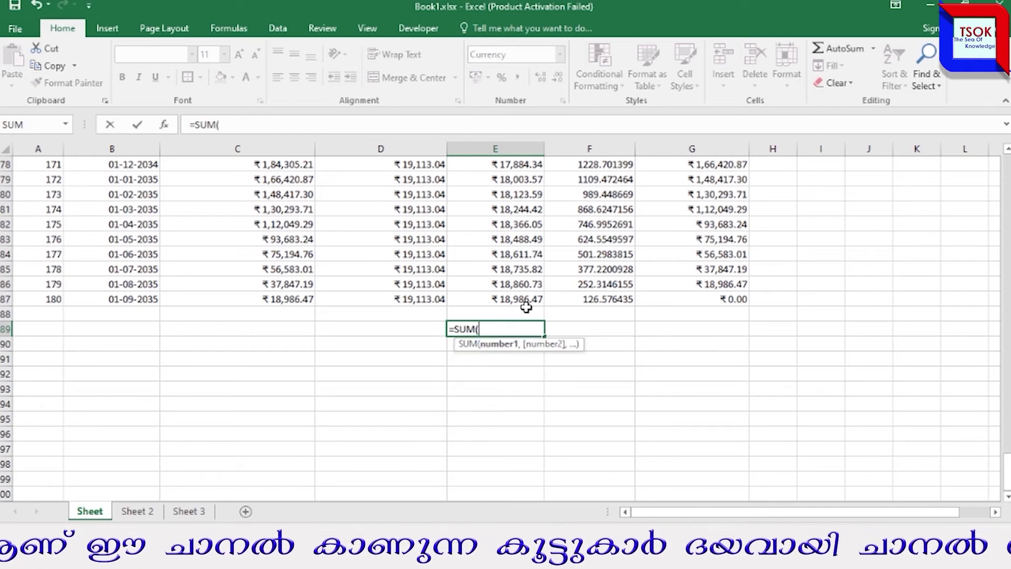
drag(516, 304, 516, 204)
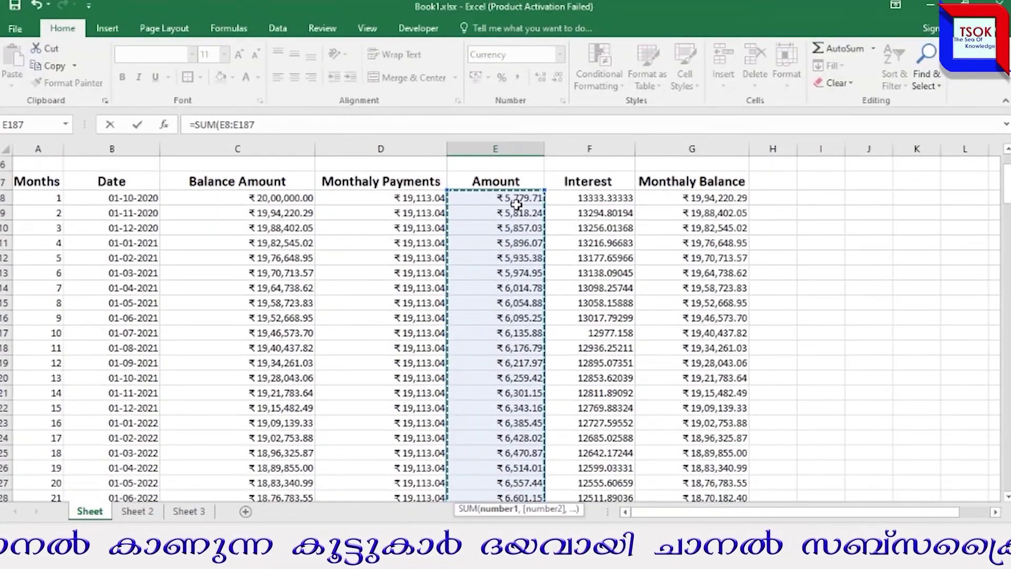
key(Return)
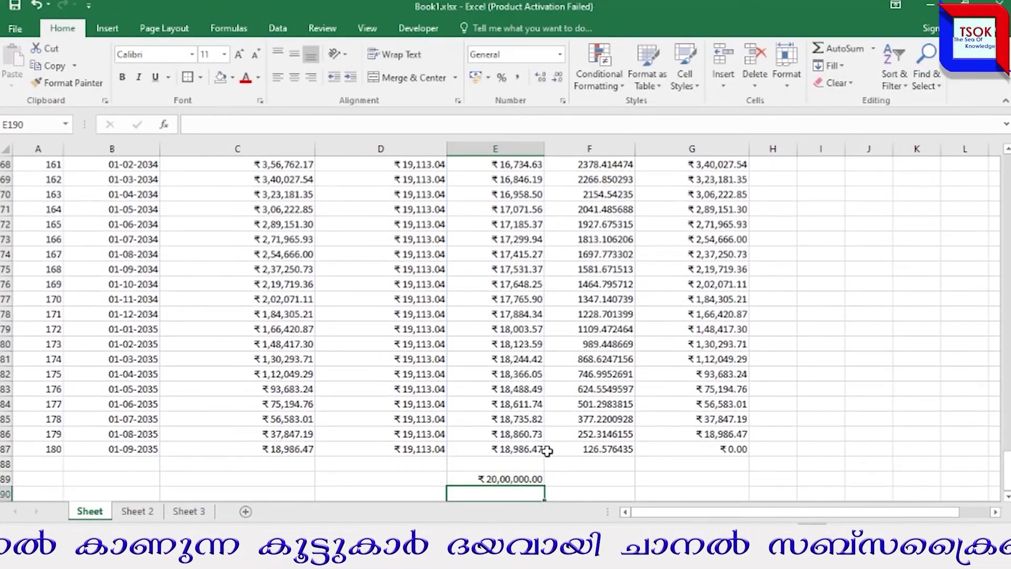
- Label the total with Total Amount in D189 and format D189:E189 in bold at size 14
scroll(545, 453, down, 2)
click(572, 413)
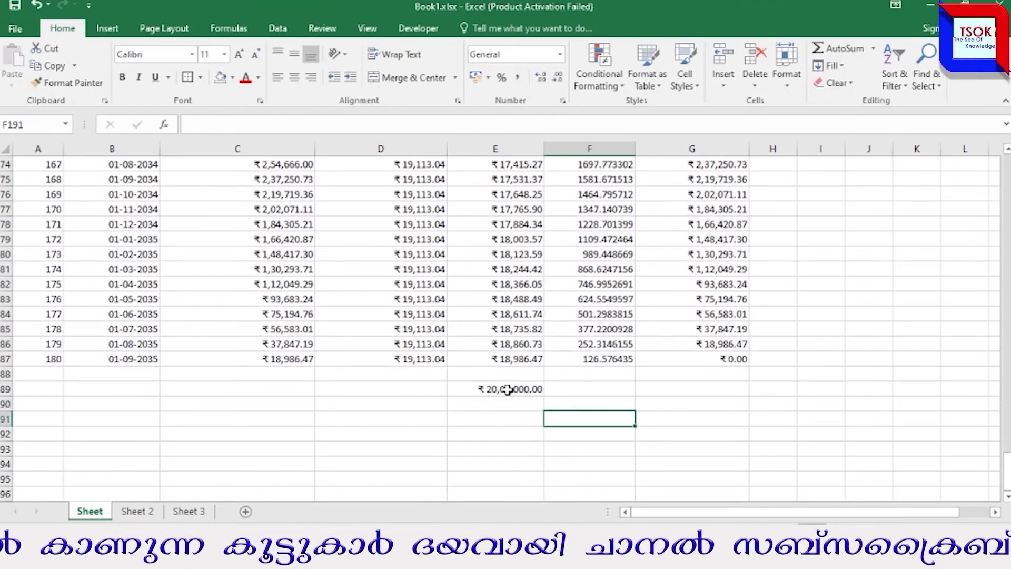
scroll(505, 394, down, 1)
key(Up)
key(Up)
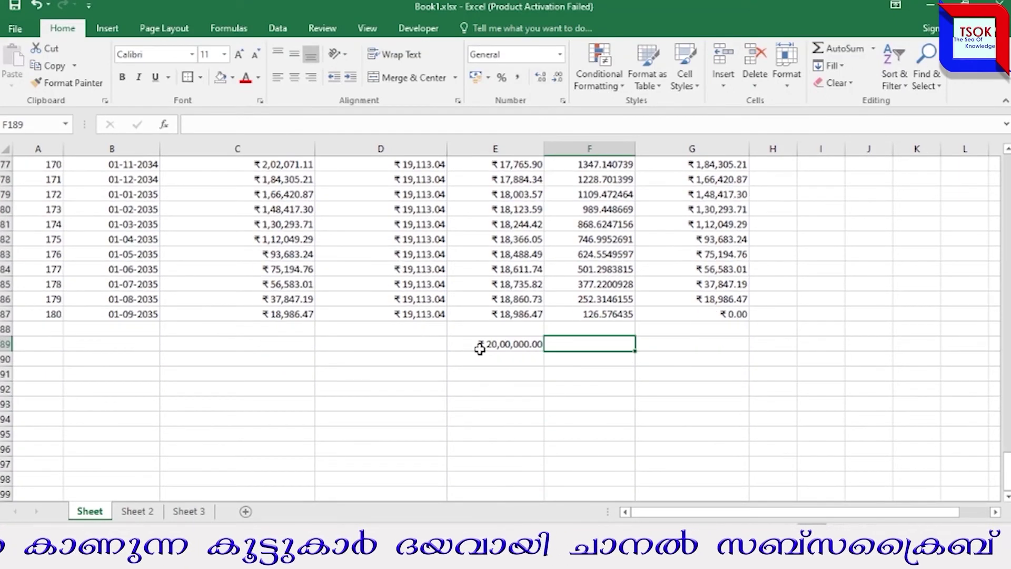
click(389, 346)
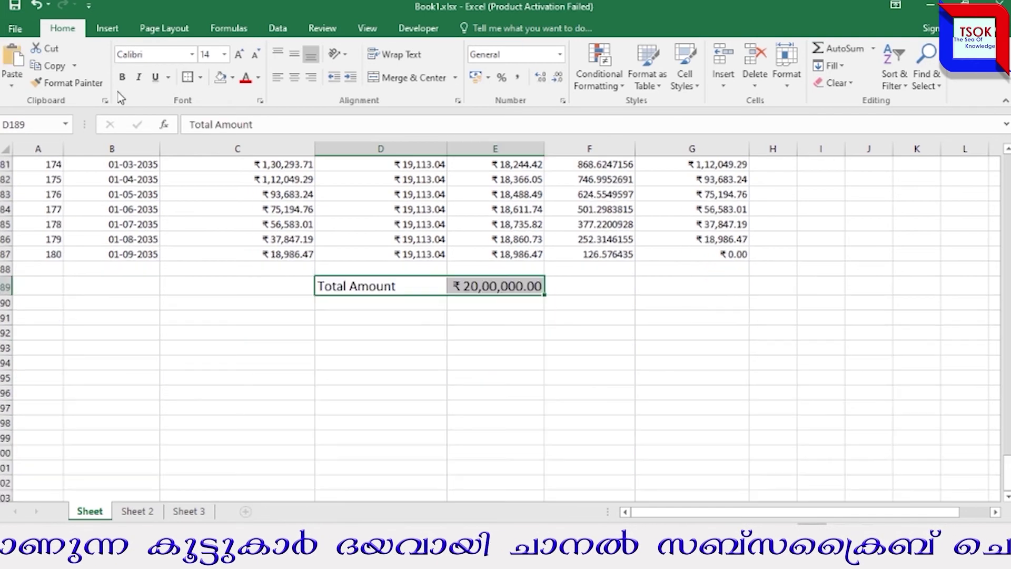
key(ctrl+b)
click(389, 346)
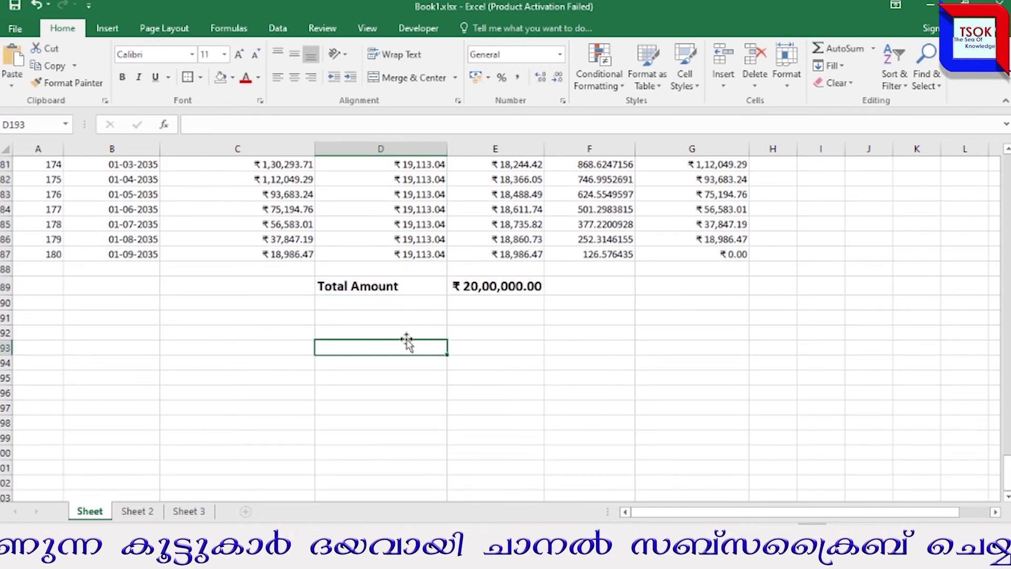
click(638, 323)
- Give the Total Amount label and its value (D189:E189) a yellow fill
drag(317, 293, 535, 289)
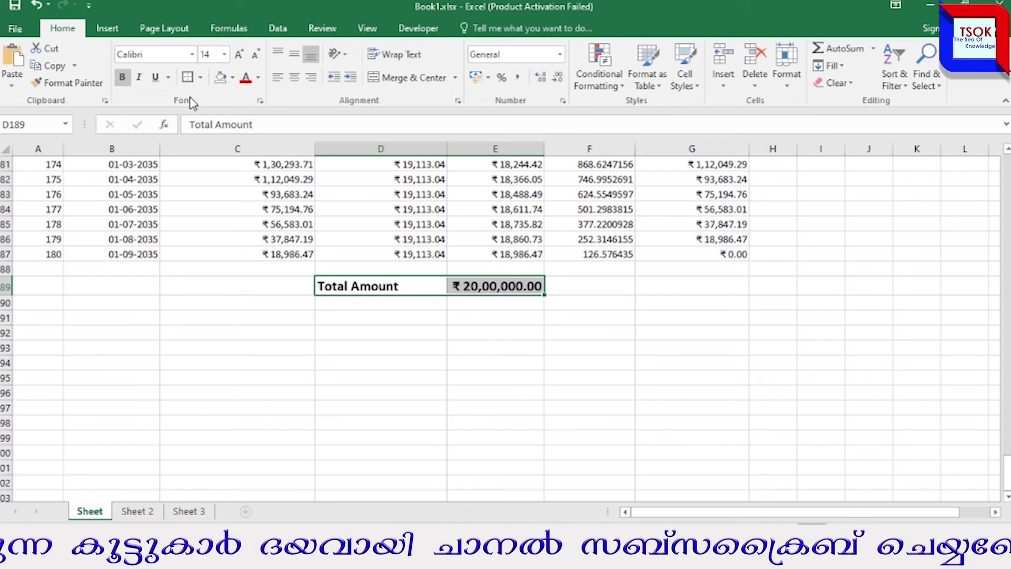
click(232, 77)
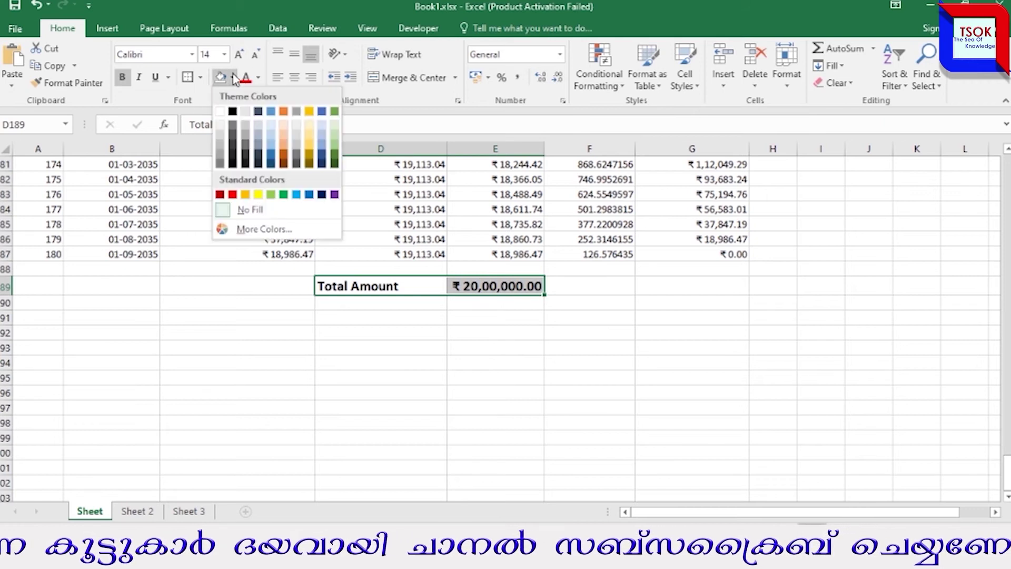
click(258, 194)
click(381, 363)
- Total the Interest column in F190 with =SUM(F8:F187), label it Total Interest in E190, and format both cells bold, size 18, with red fill
scroll(605, 368, up, 15)
scroll(606, 368, up, 20)
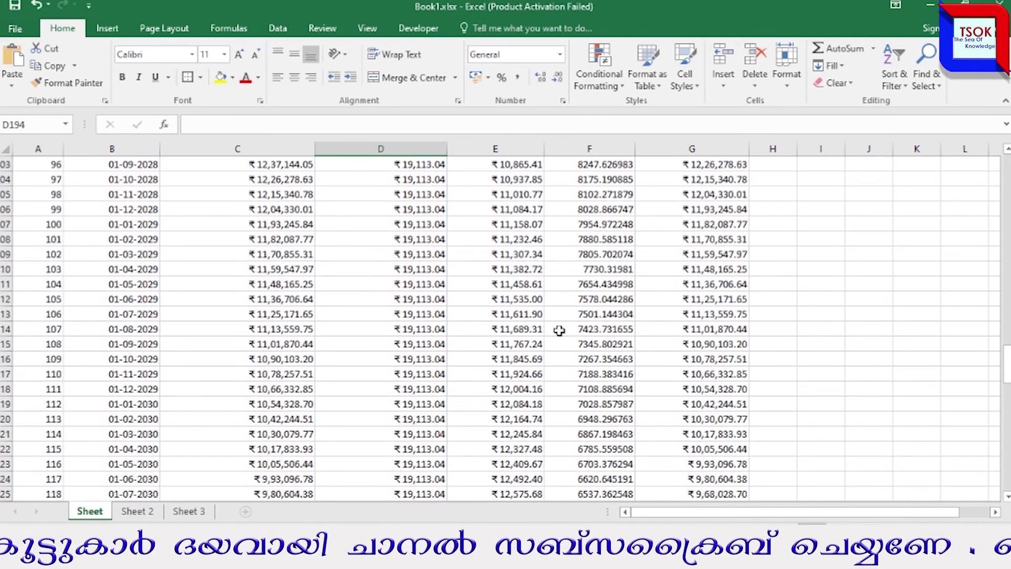
scroll(560, 322, down, 20)
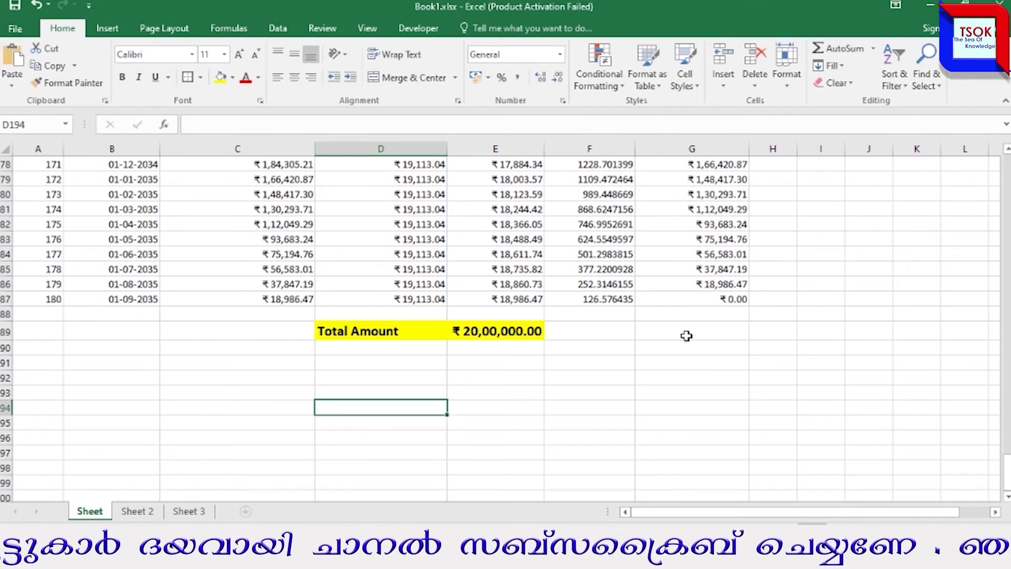
click(599, 350)
text(=S)
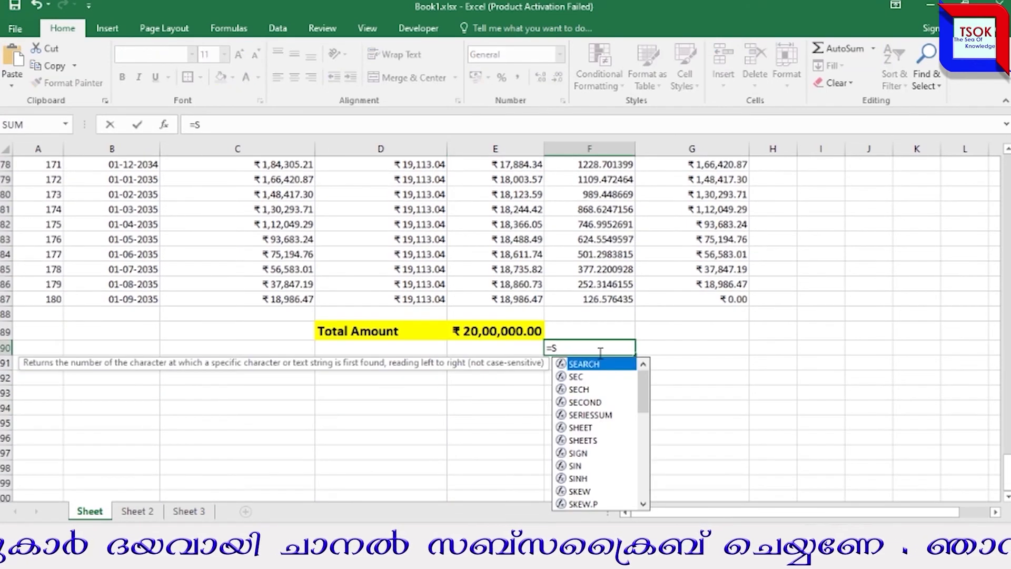
text(u)
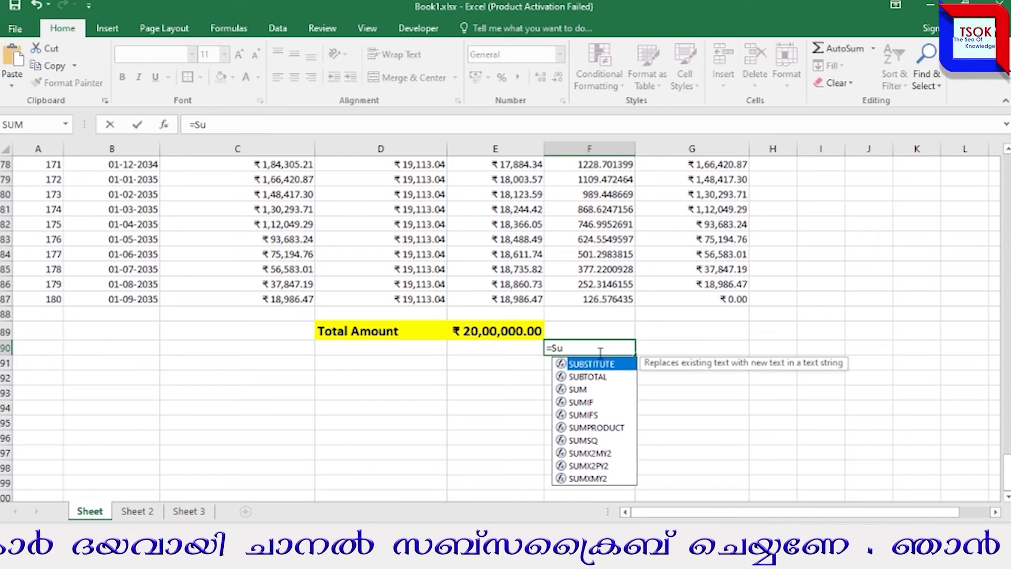
text(m)
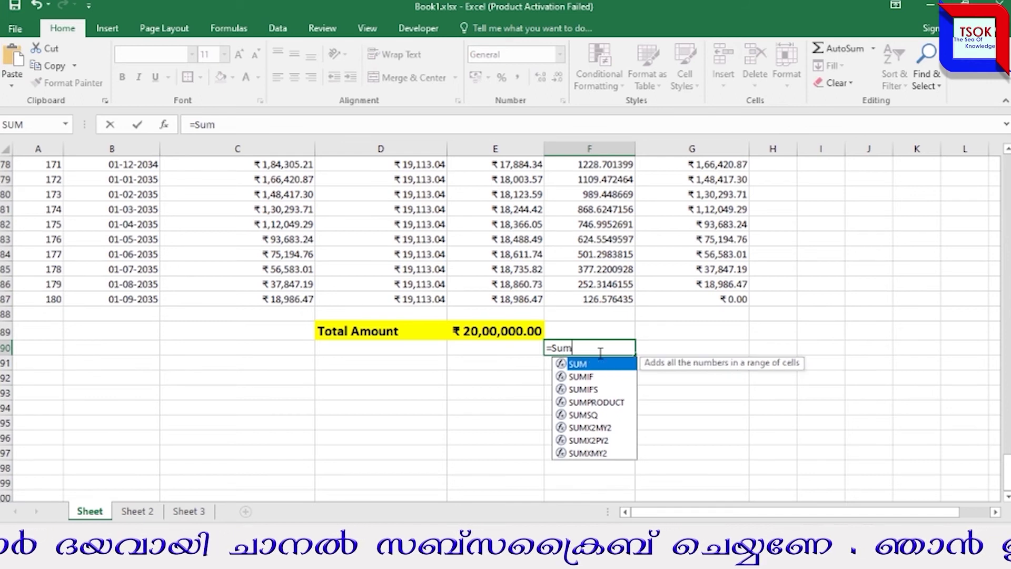
double_click(559, 364)
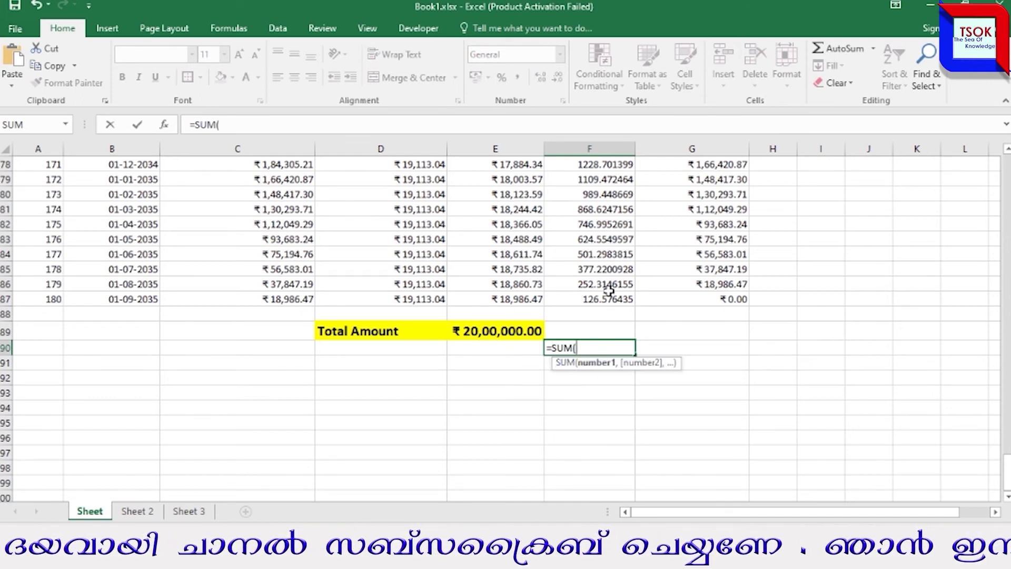
drag(604, 299, 593, 126)
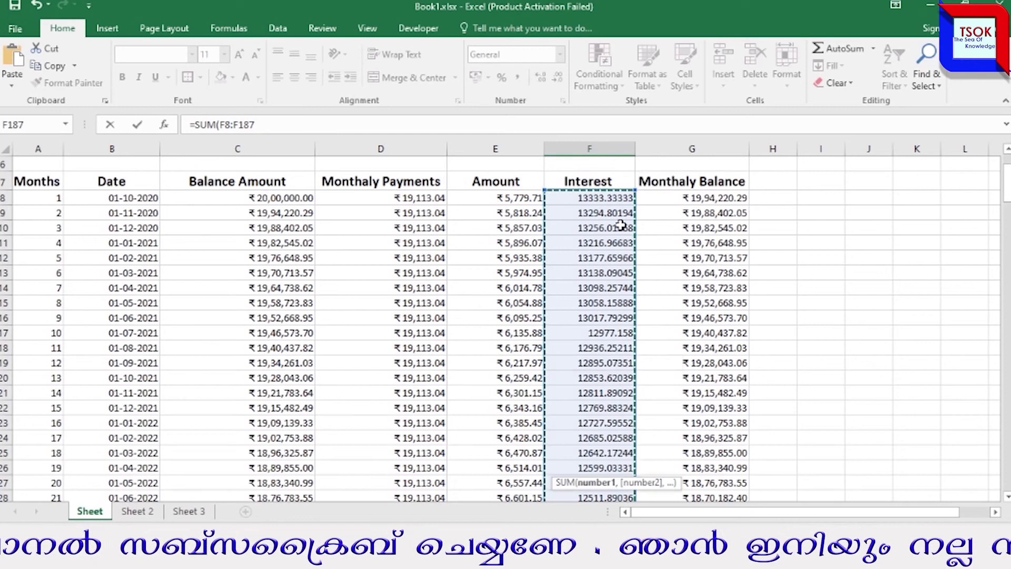
key(Return)
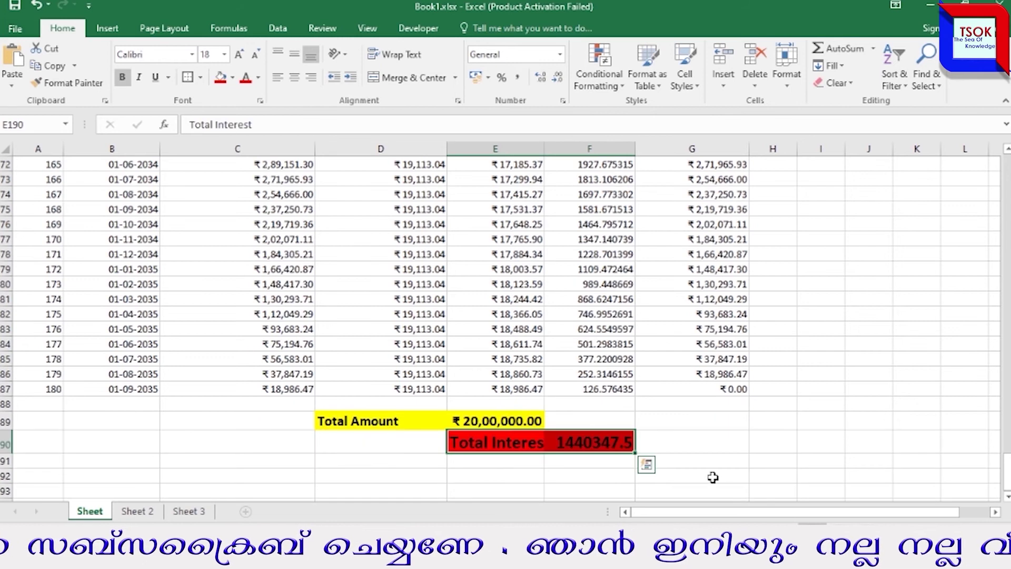
click(708, 478)
click(709, 441)
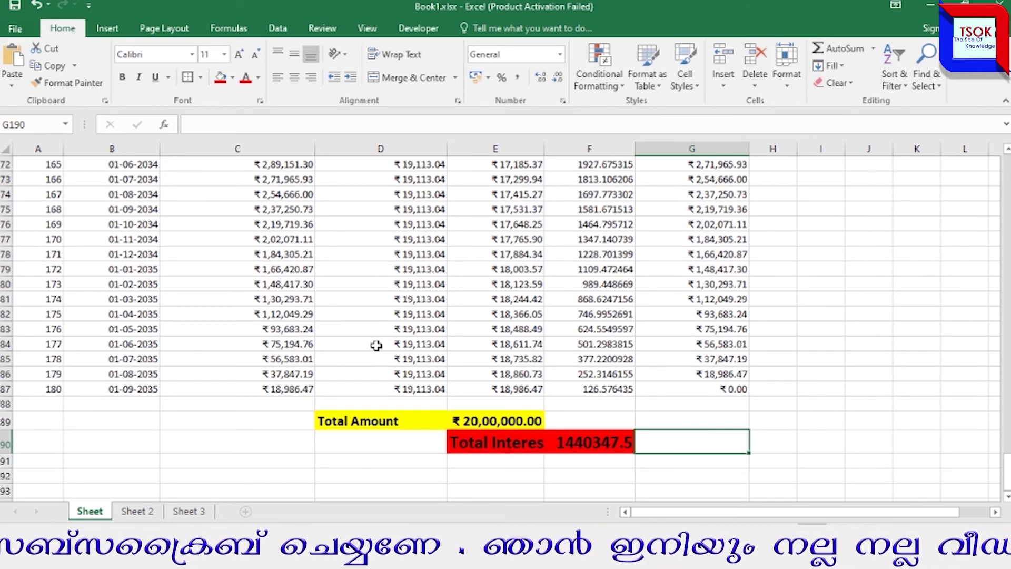
- Total the monthly payments of all 180 months with a SUM formula in D194
click(956, 422)
scroll(419, 263, up, 20)
scroll(419, 266, down, 20)
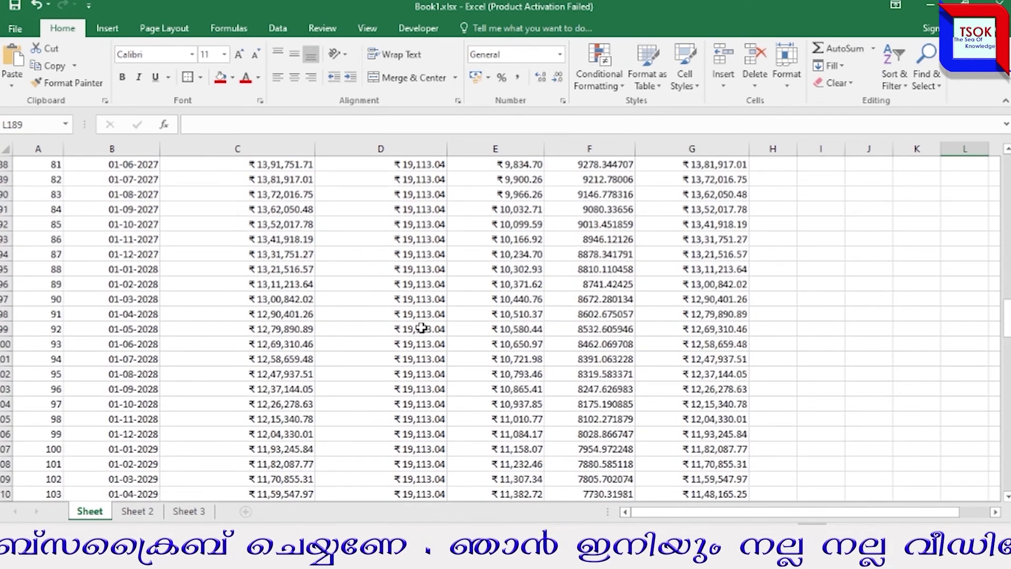
scroll(422, 329, down, 20)
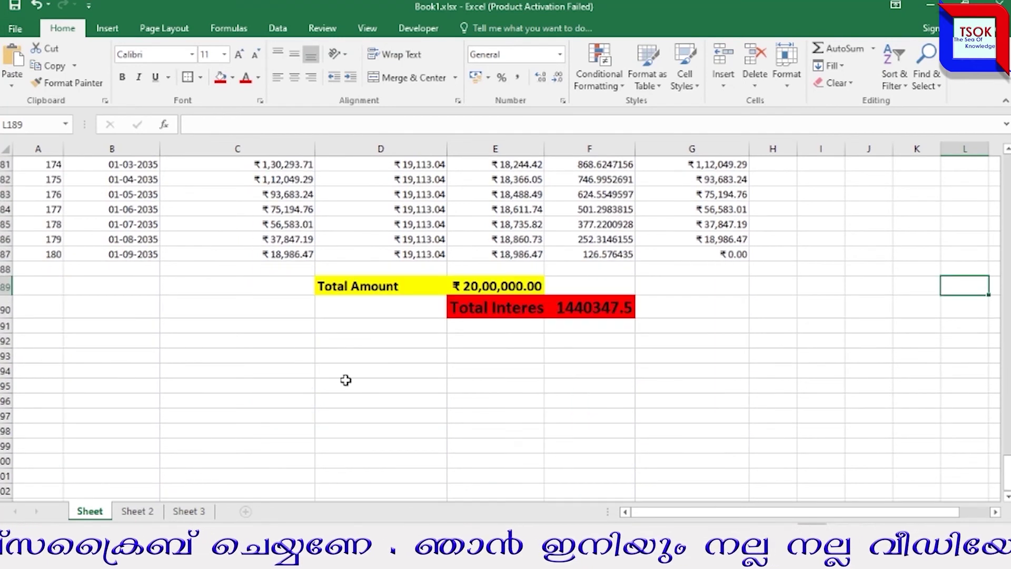
click(425, 372)
text(=sum)
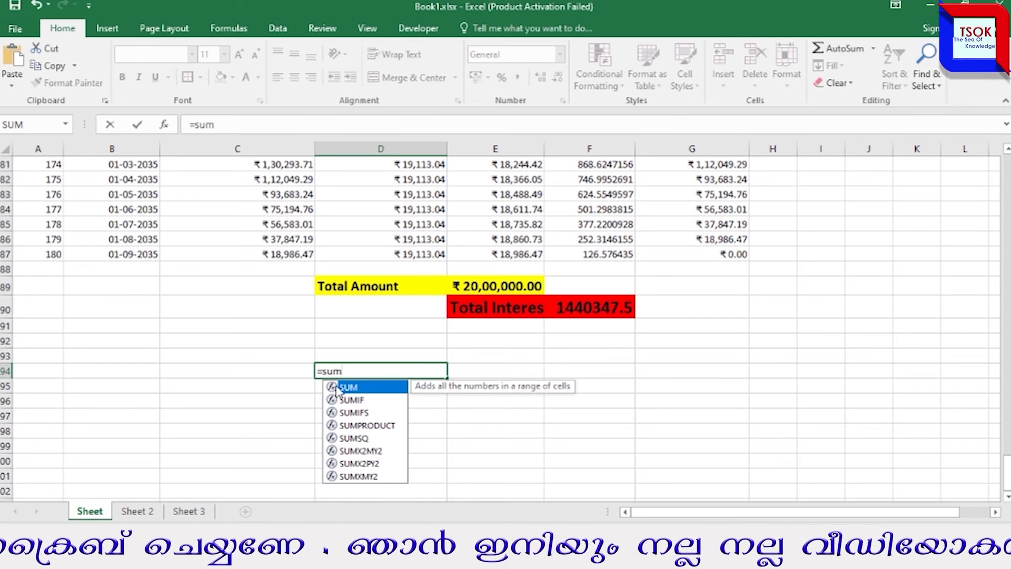
double_click(337, 390)
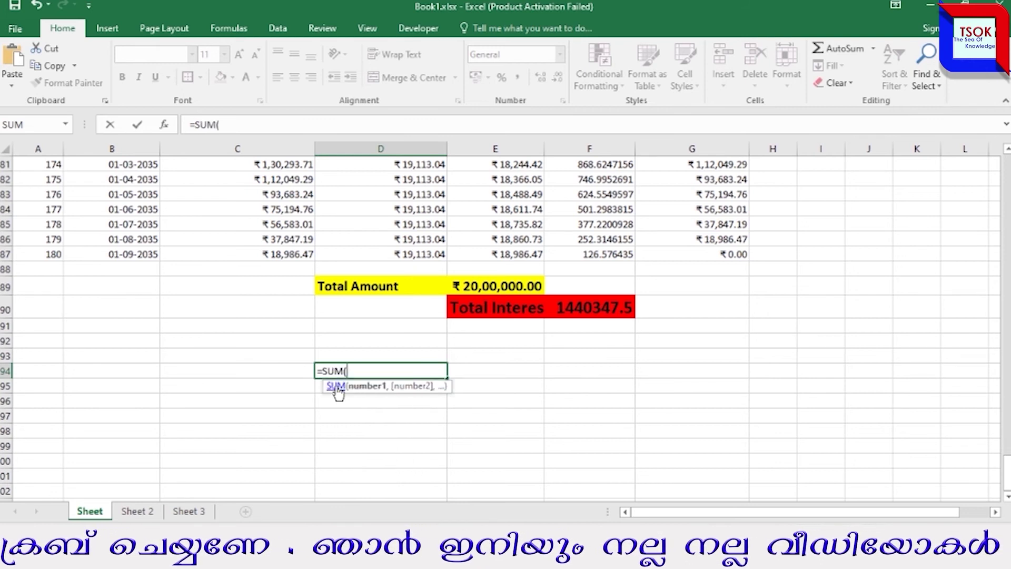
drag(415, 256, 416, 200)
key(Return)
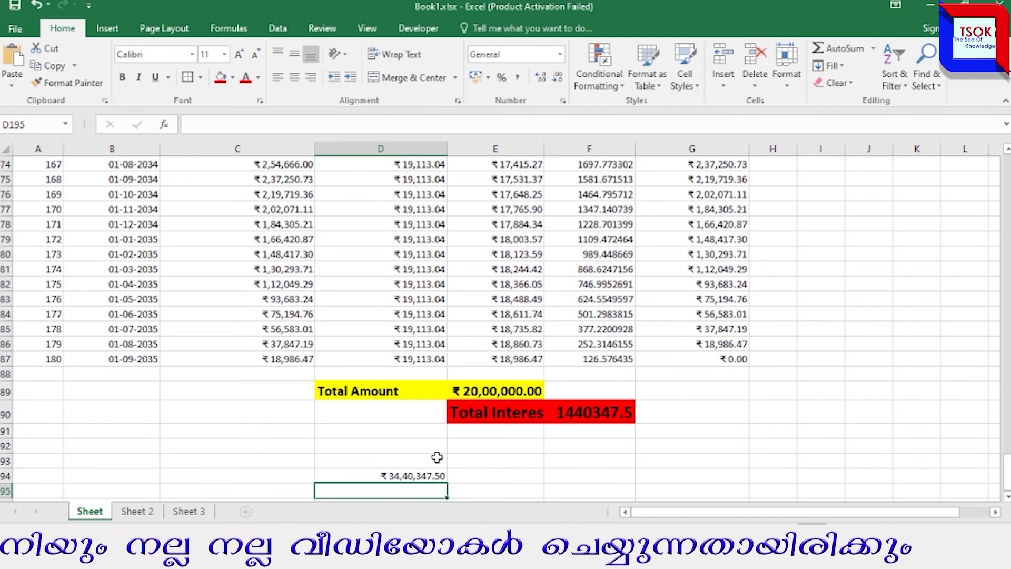
- Label the payments total with Total Payments in C194 and make C194:D194 bold and larger
scroll(476, 450, up, 4)
scroll(438, 429, down, 8)
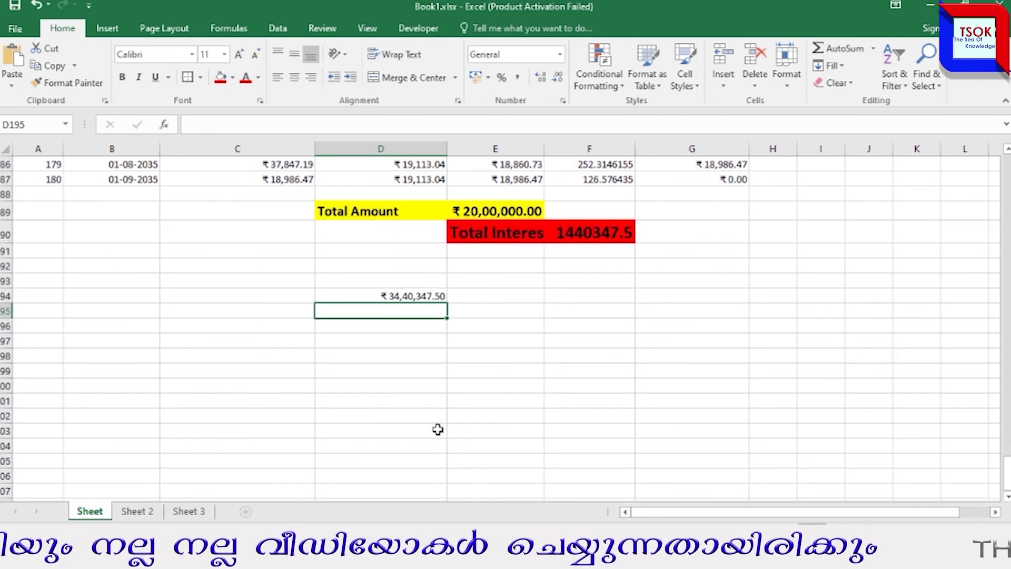
click(431, 294)
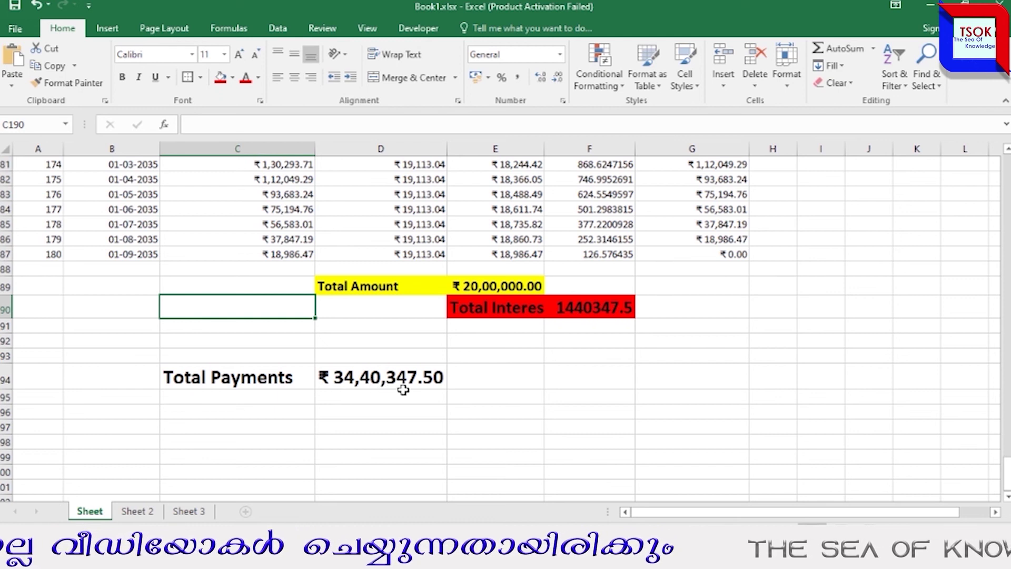
scroll(451, 376, up, 15)
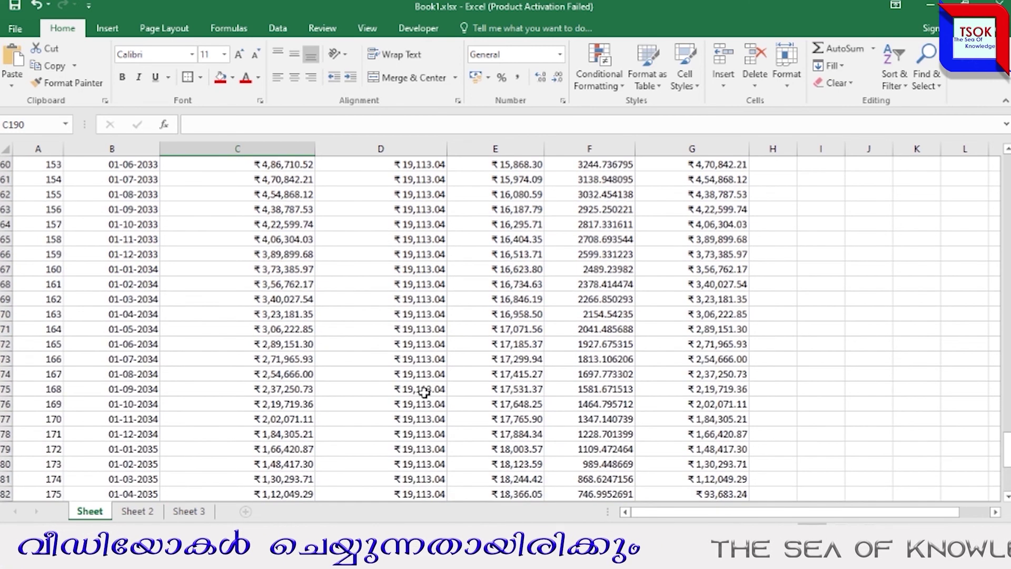
scroll(424, 223, up, 20)
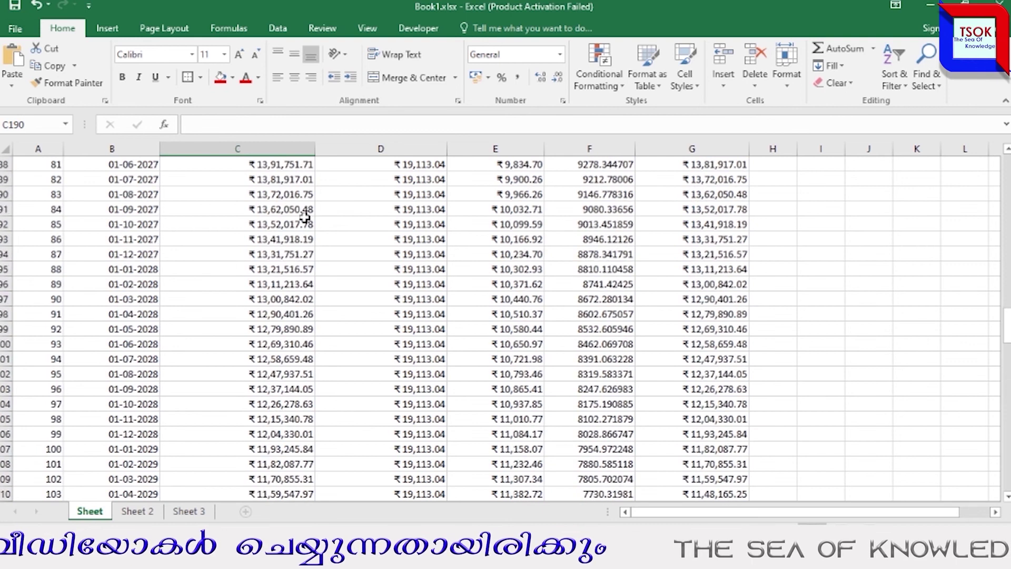
scroll(305, 216, up, 12)
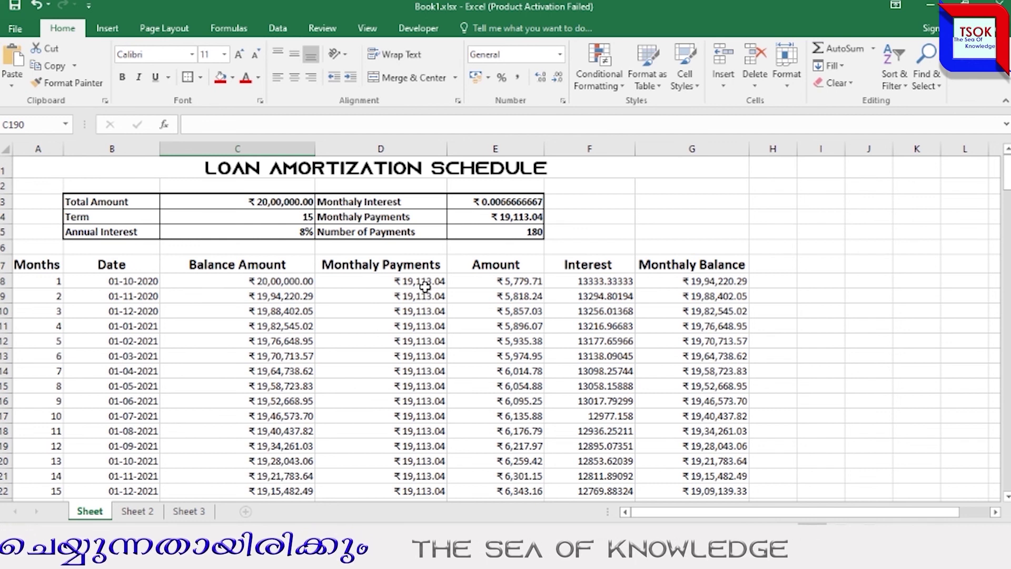
scroll(425, 285, down, 19)
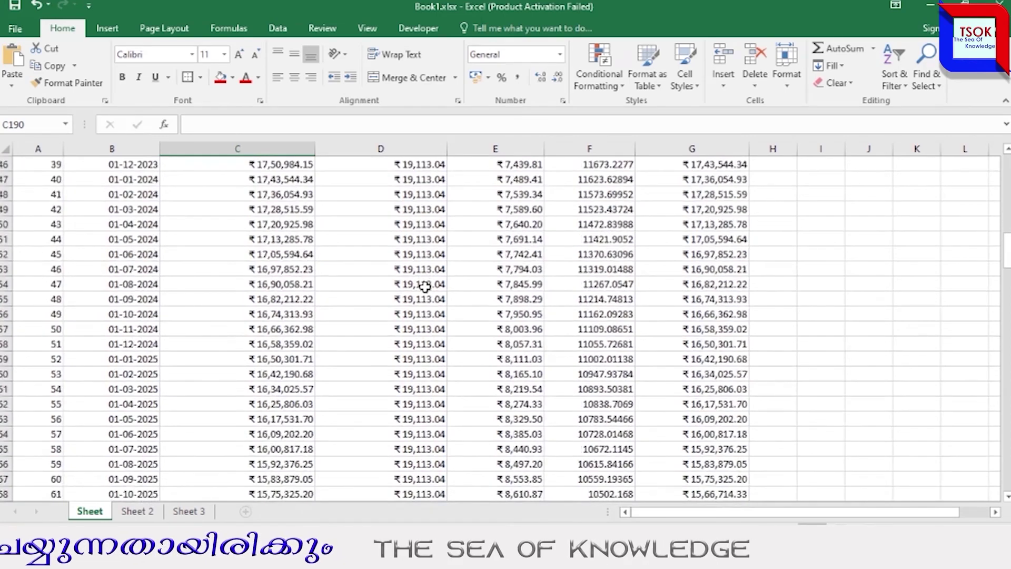